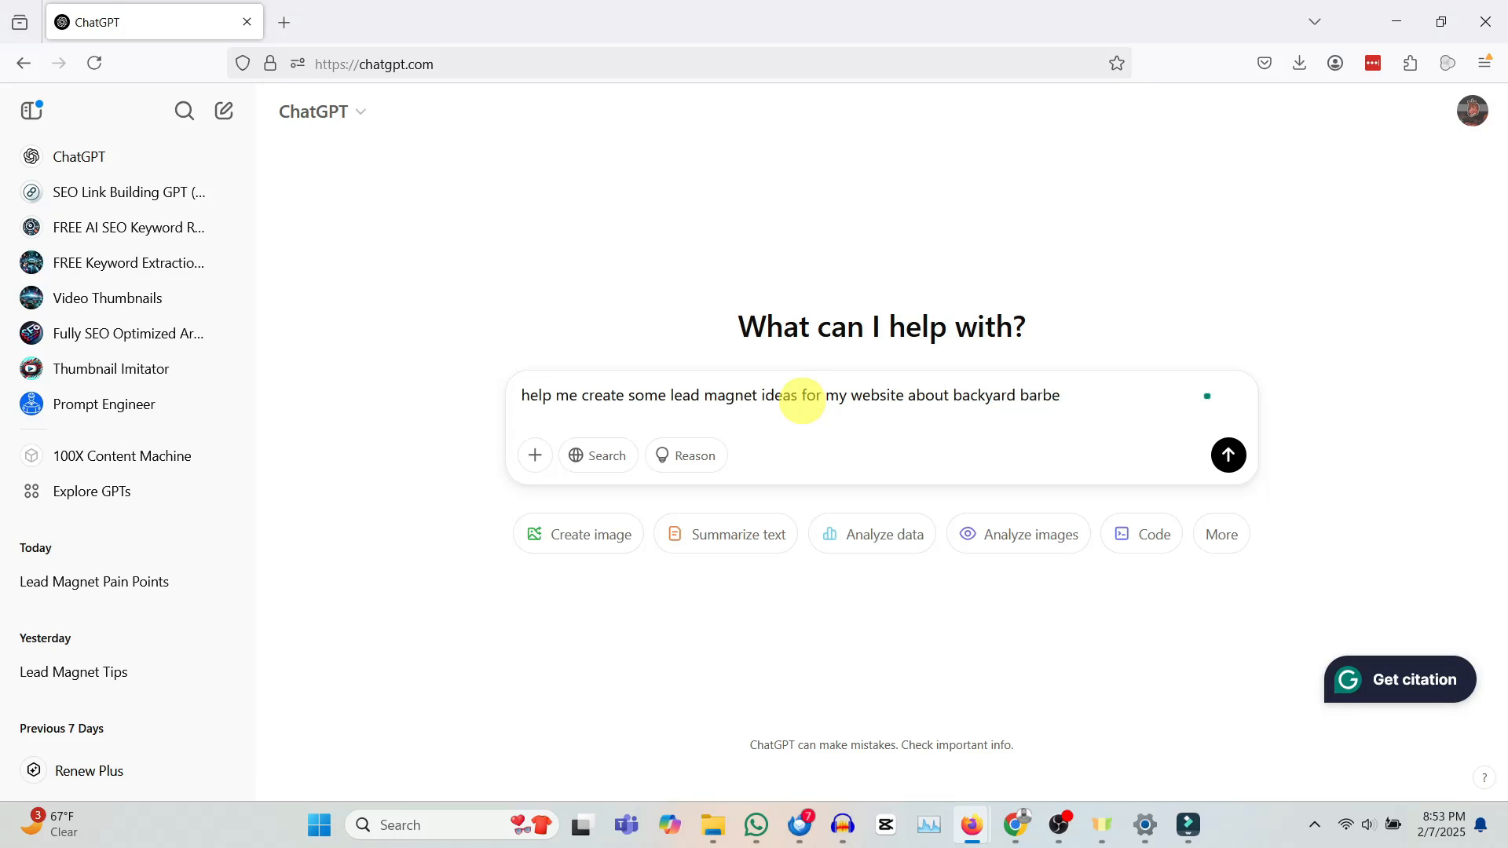
Step: Ask for help creating lead magnet ideas for a website about backyard barbecue
{"action": "key", "text": "Return"}
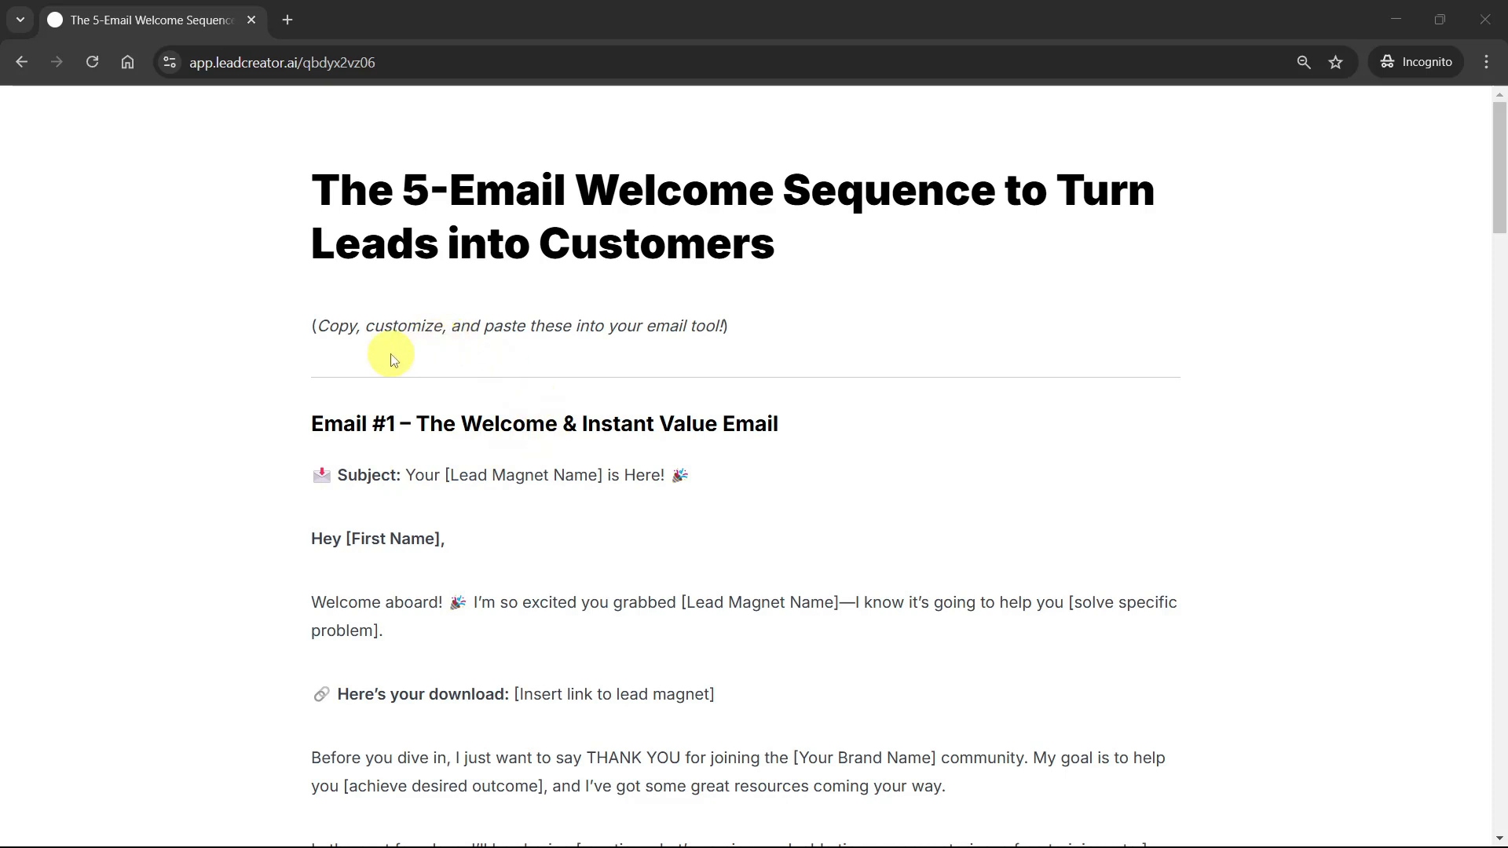
{"action": "scroll", "coordinate": [393, 359], "scroll_direction": "down", "scroll_amount": 4}
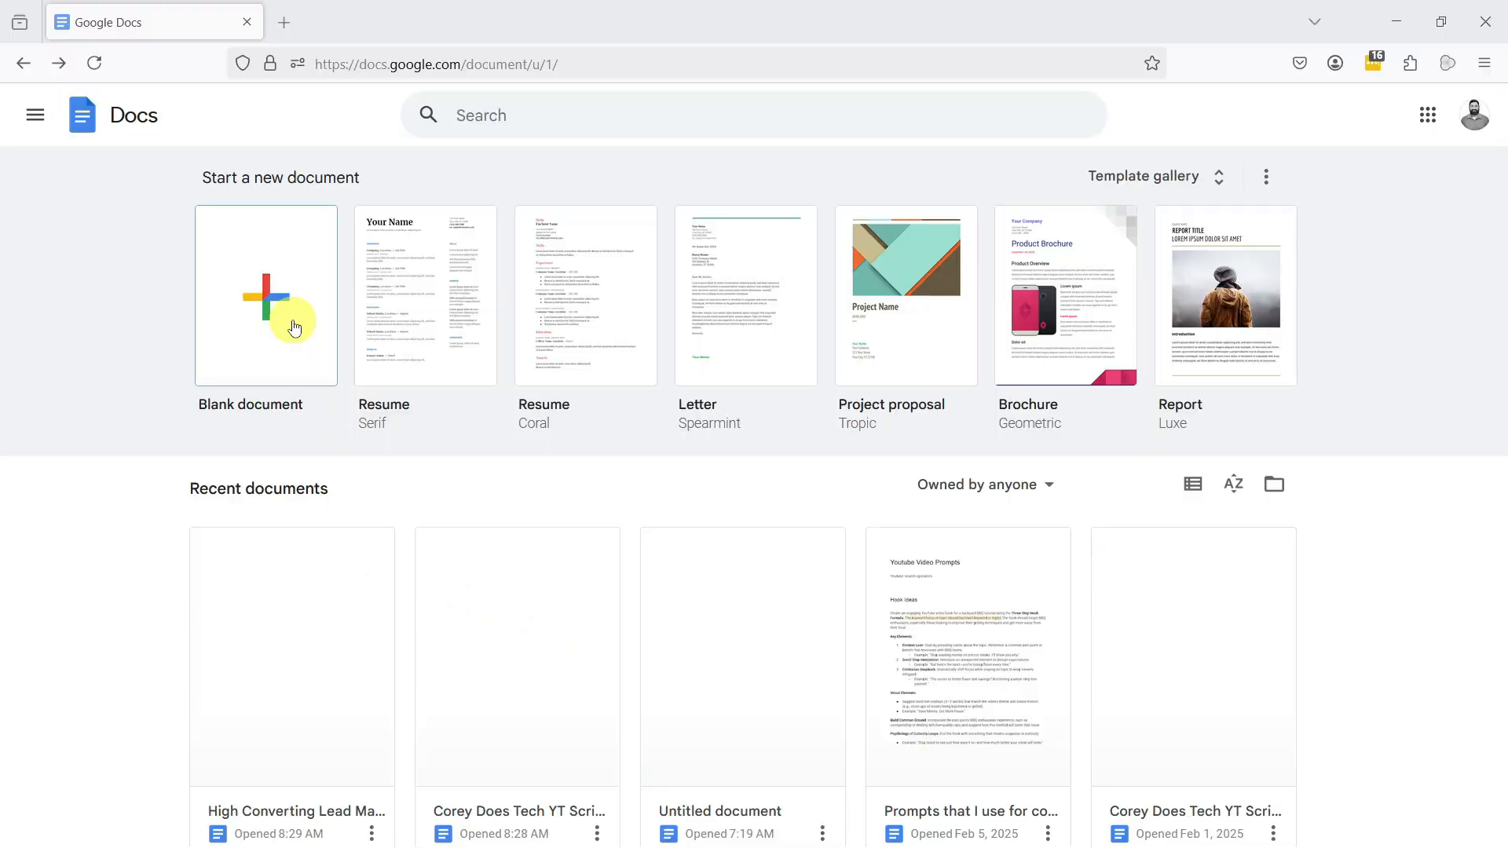
Step: Create a blank document named High Converting Lead Magnet and enter the title "The Ultimate Checklist for Creating a High-Converting Lead Magnet"
{"action": "left_click", "coordinate": [294, 328]}
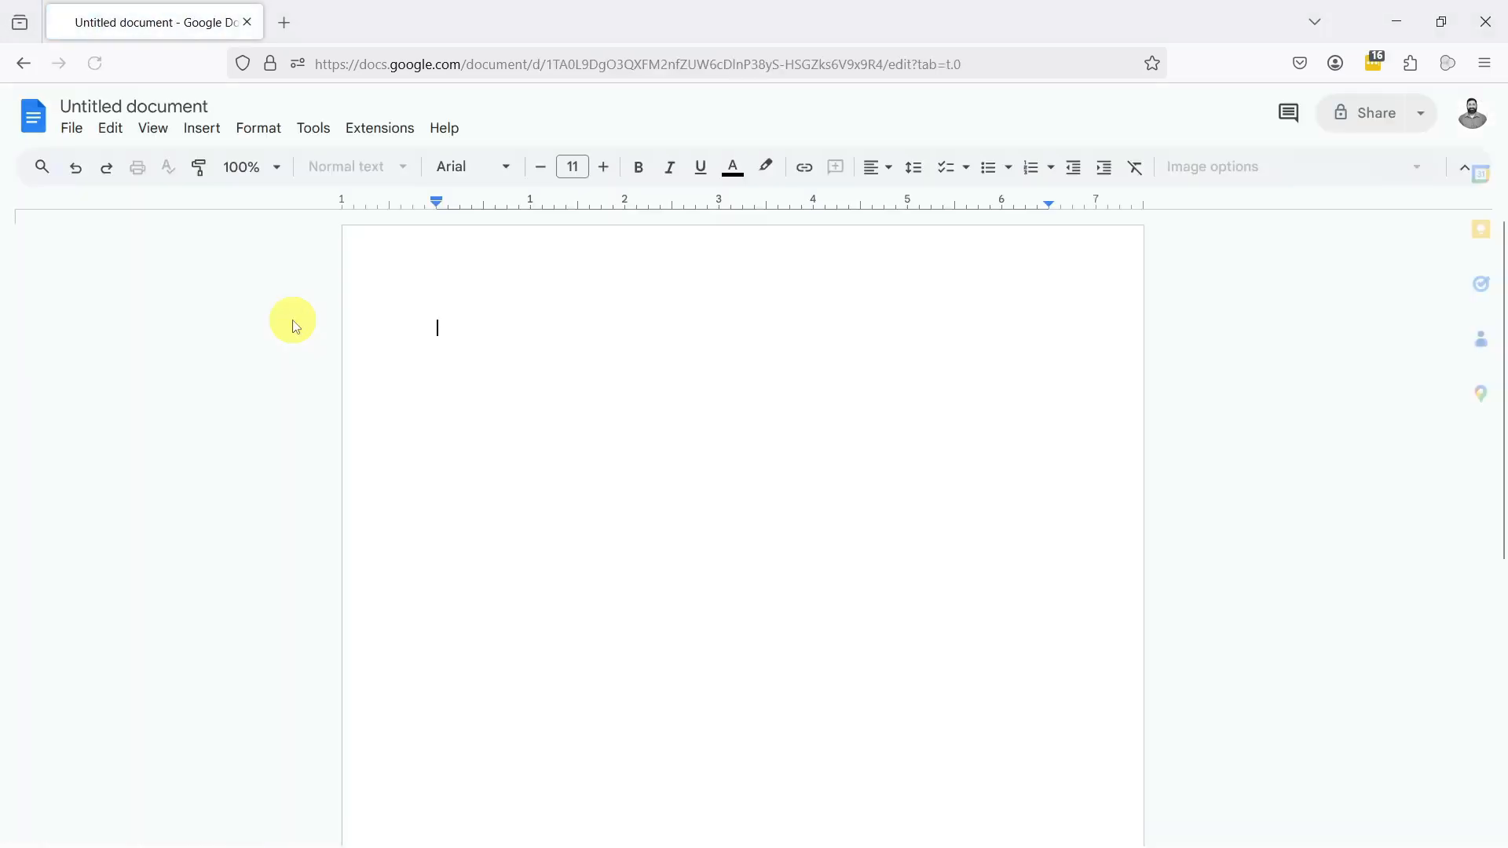
{"action": "left_click", "coordinate": [157, 110]}
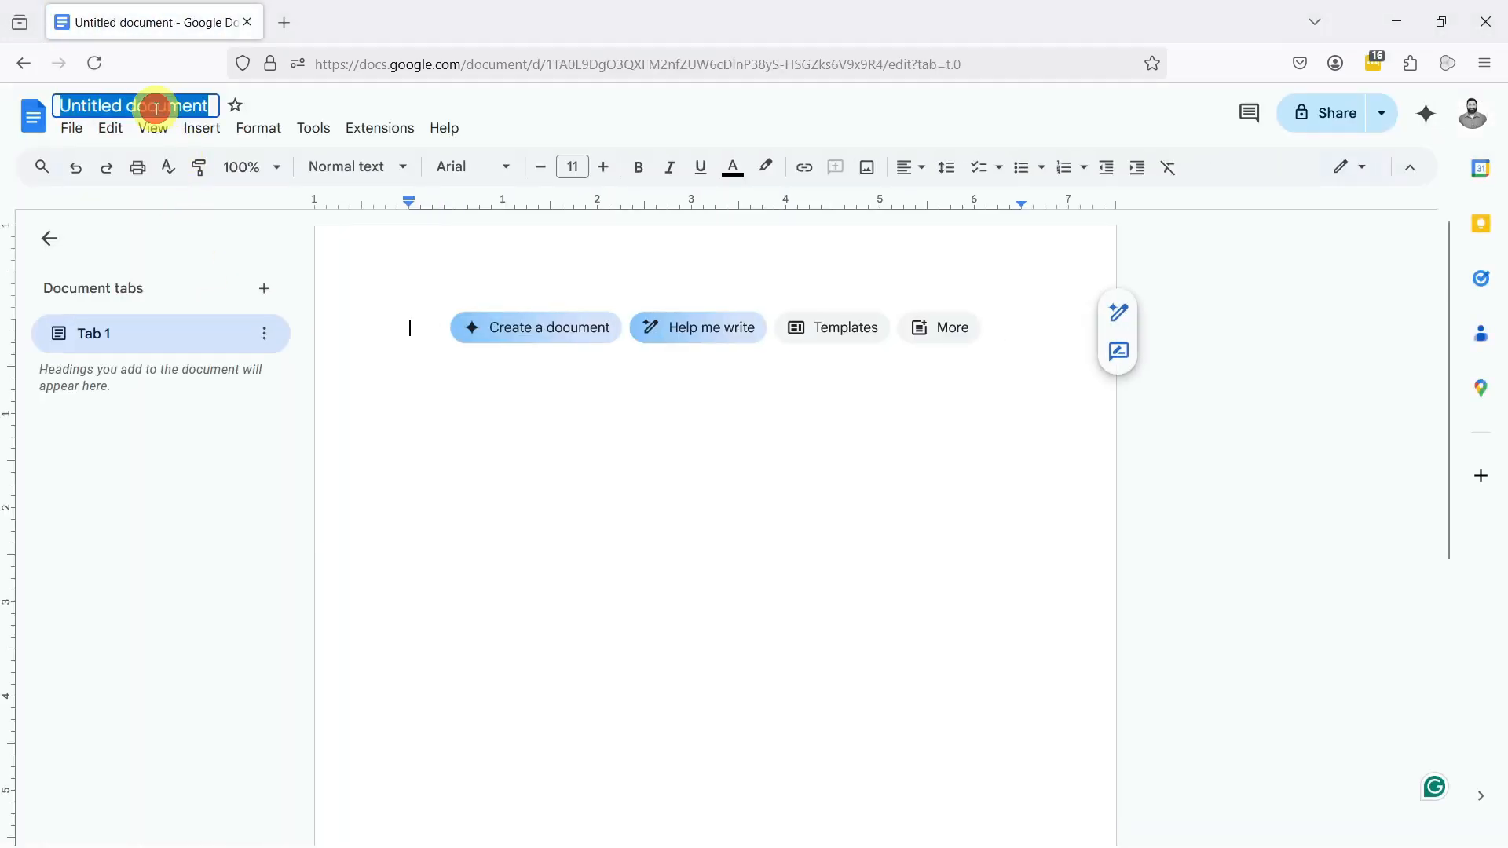
{"action": "type", "text": "High Converting Lead Magnet"}
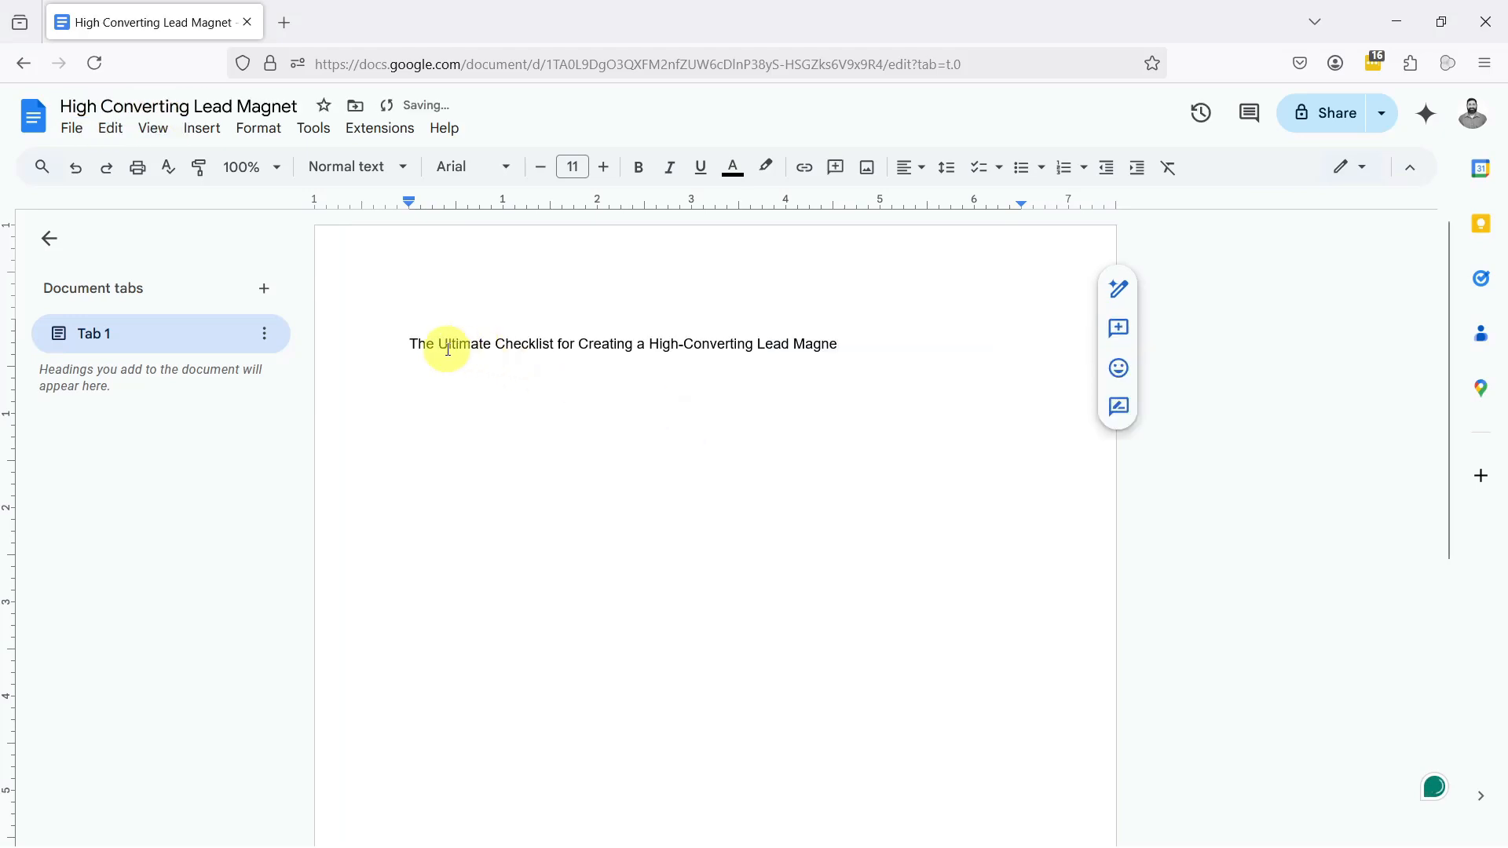
Step: Format the title line as a centred Heading 1 with font size 30
{"action": "triple_click", "coordinate": [782, 343]}
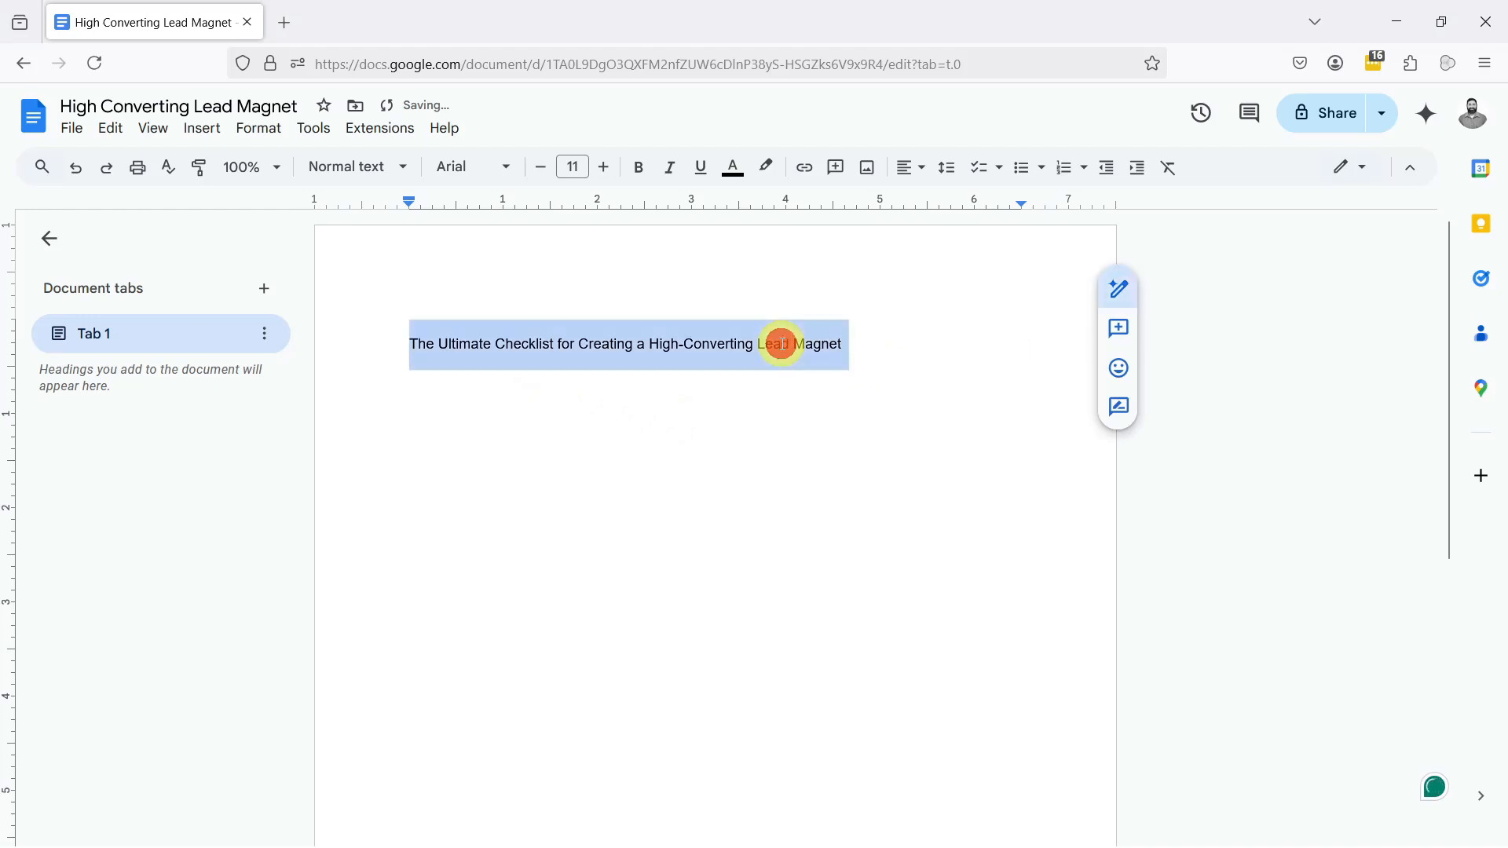
{"action": "left_click", "coordinate": [382, 167]}
{"action": "left_click", "coordinate": [403, 424]}
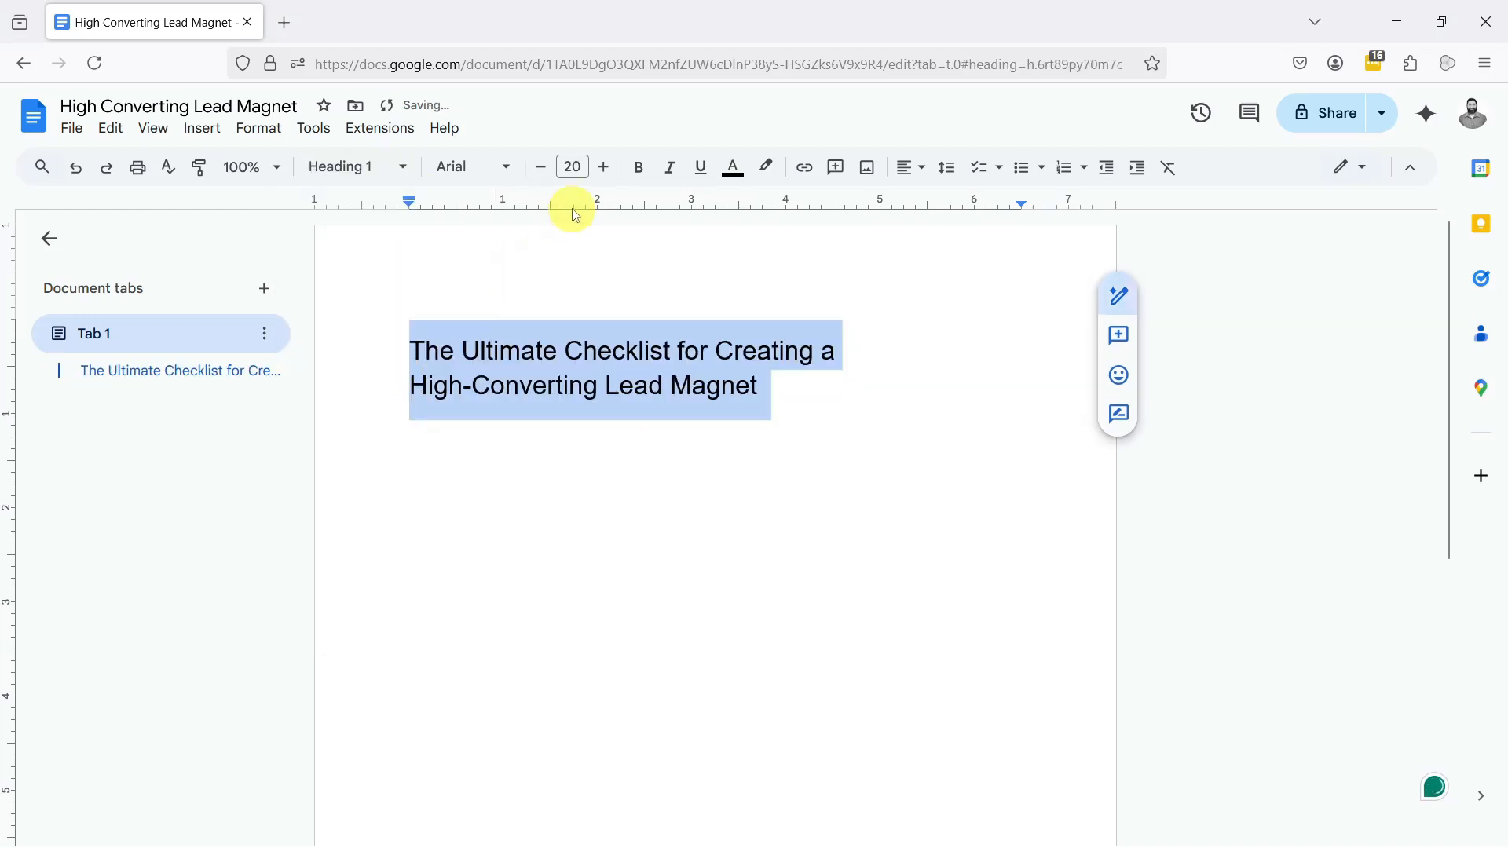
{"action": "left_click", "coordinate": [604, 167]}
{"action": "left_click", "coordinate": [603, 166]}
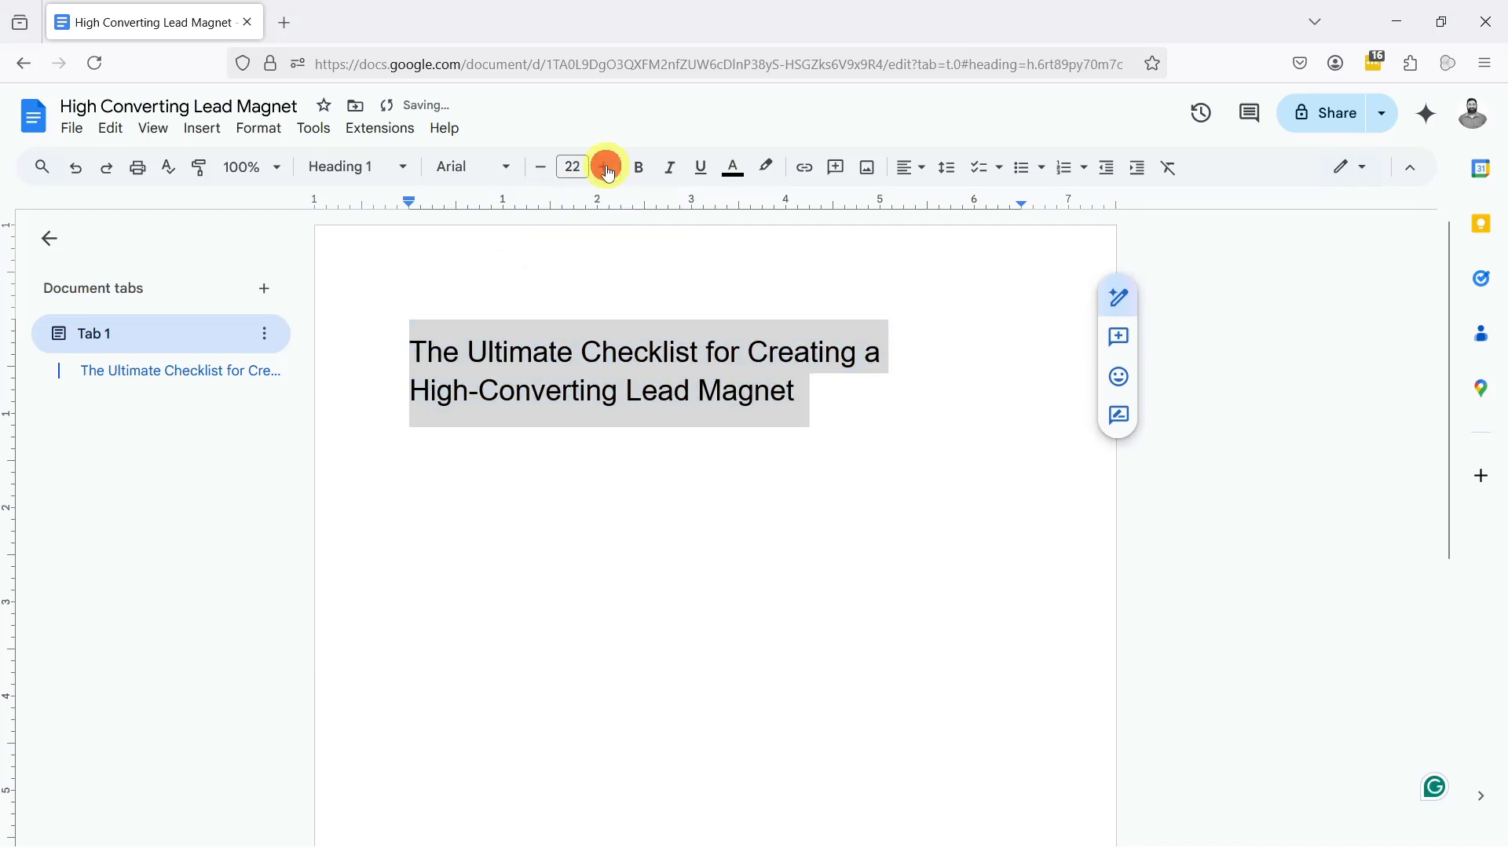
{"action": "left_click", "coordinate": [604, 166]}
{"action": "left_click", "coordinate": [604, 166]}
{"action": "left_click", "coordinate": [604, 166]}
{"action": "left_click", "coordinate": [919, 170]}
{"action": "left_click", "coordinate": [919, 206]}
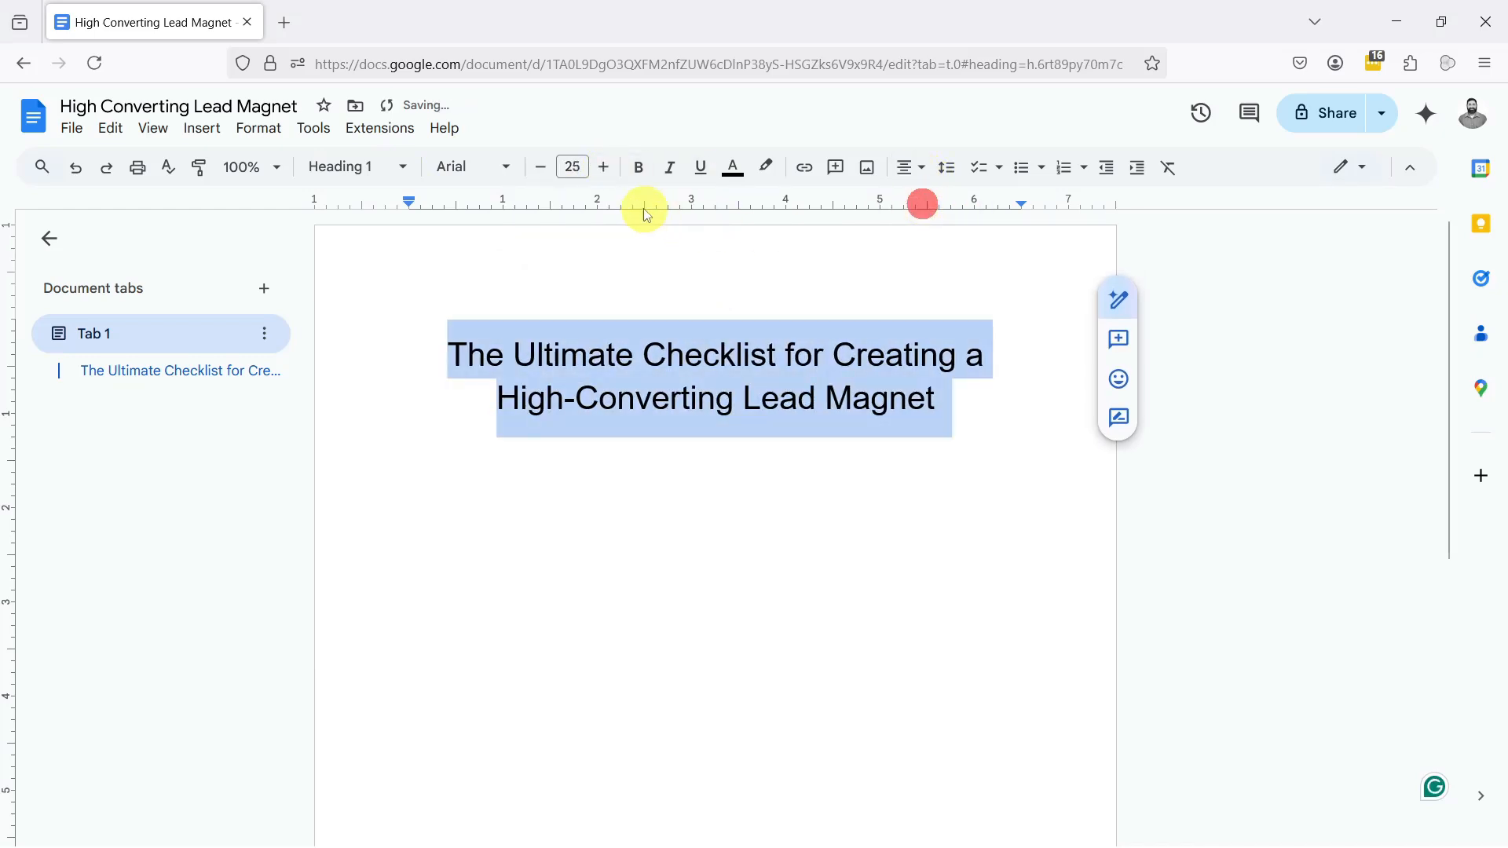
{"action": "left_click", "coordinate": [602, 166]}
{"action": "left_click", "coordinate": [602, 166]}
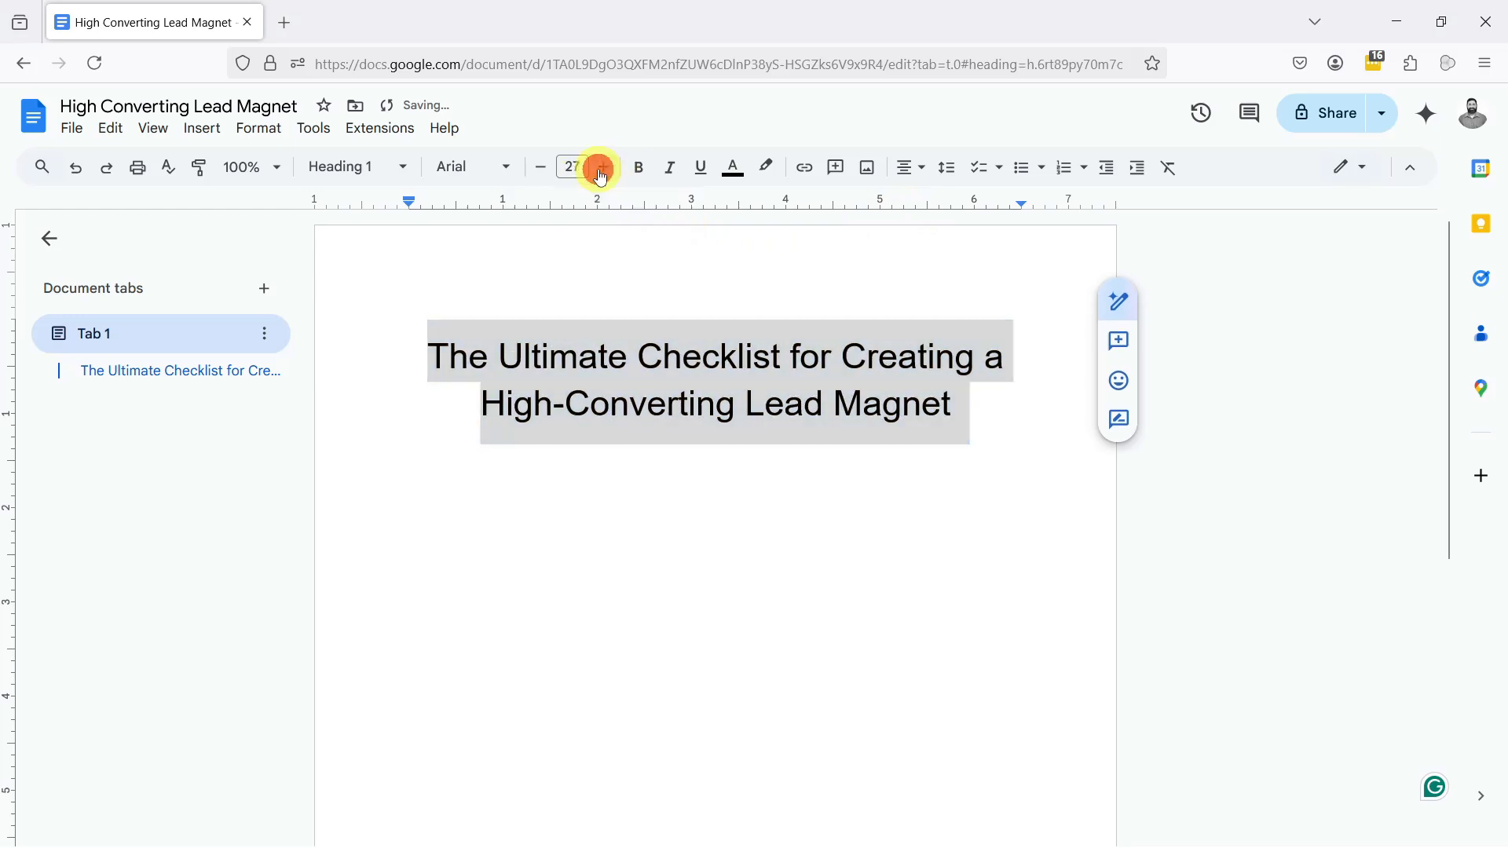
{"action": "left_click", "coordinate": [602, 166]}
{"action": "left_click", "coordinate": [602, 166]}
{"action": "left_click", "coordinate": [602, 167]}
Step: Add the line "Step 1" below the title and style it as Heading 2
{"action": "left_click", "coordinate": [996, 410]}
{"action": "key", "text": "Return"}
{"action": "type", "text": "Step 1"}
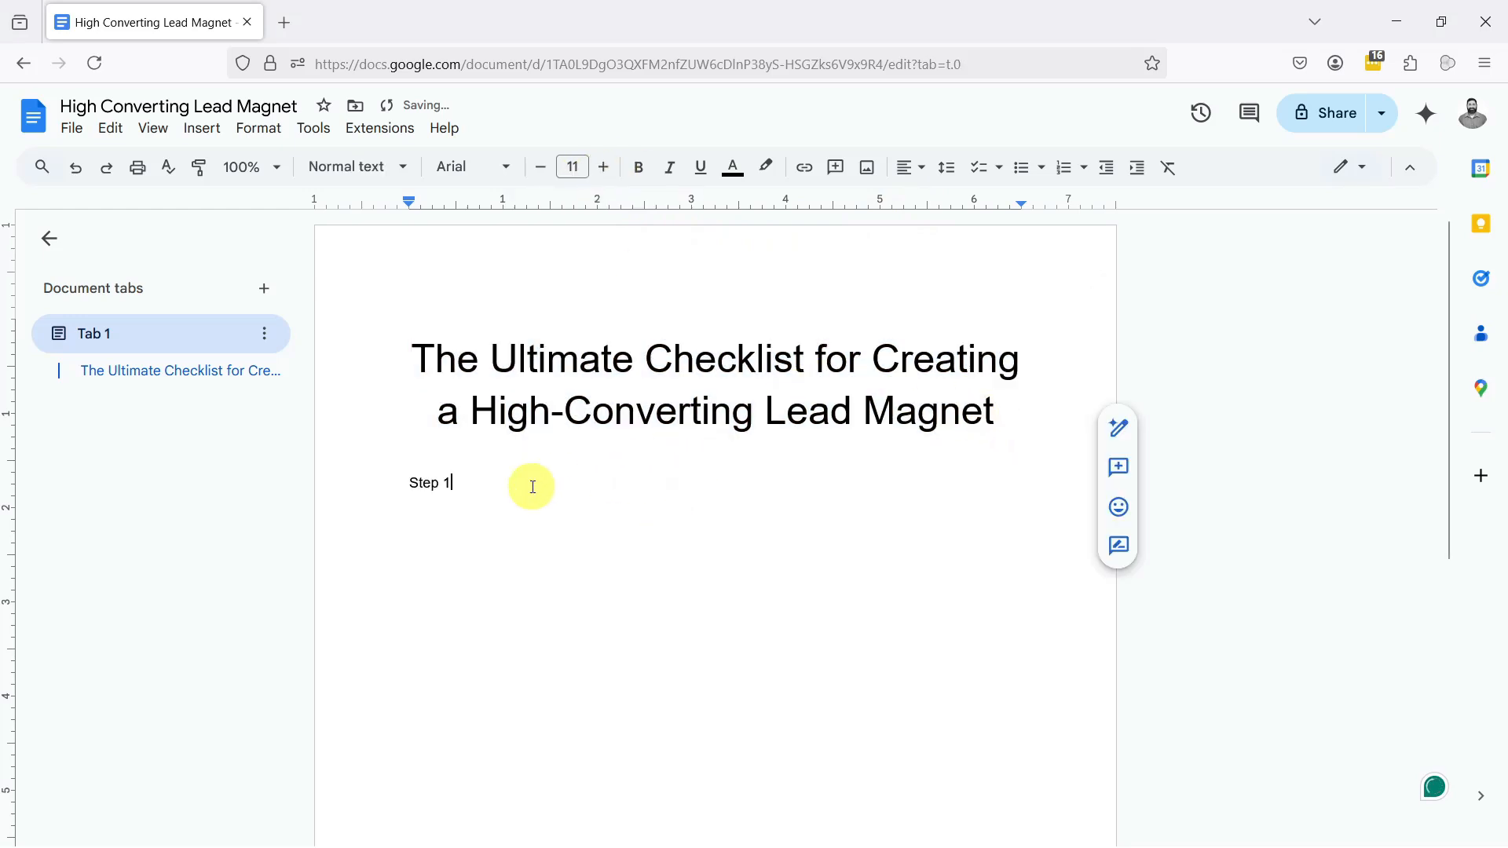
{"action": "left_click_drag", "start_coordinate": [506, 484], "coordinate": [409, 482]}
{"action": "left_click", "coordinate": [346, 167]}
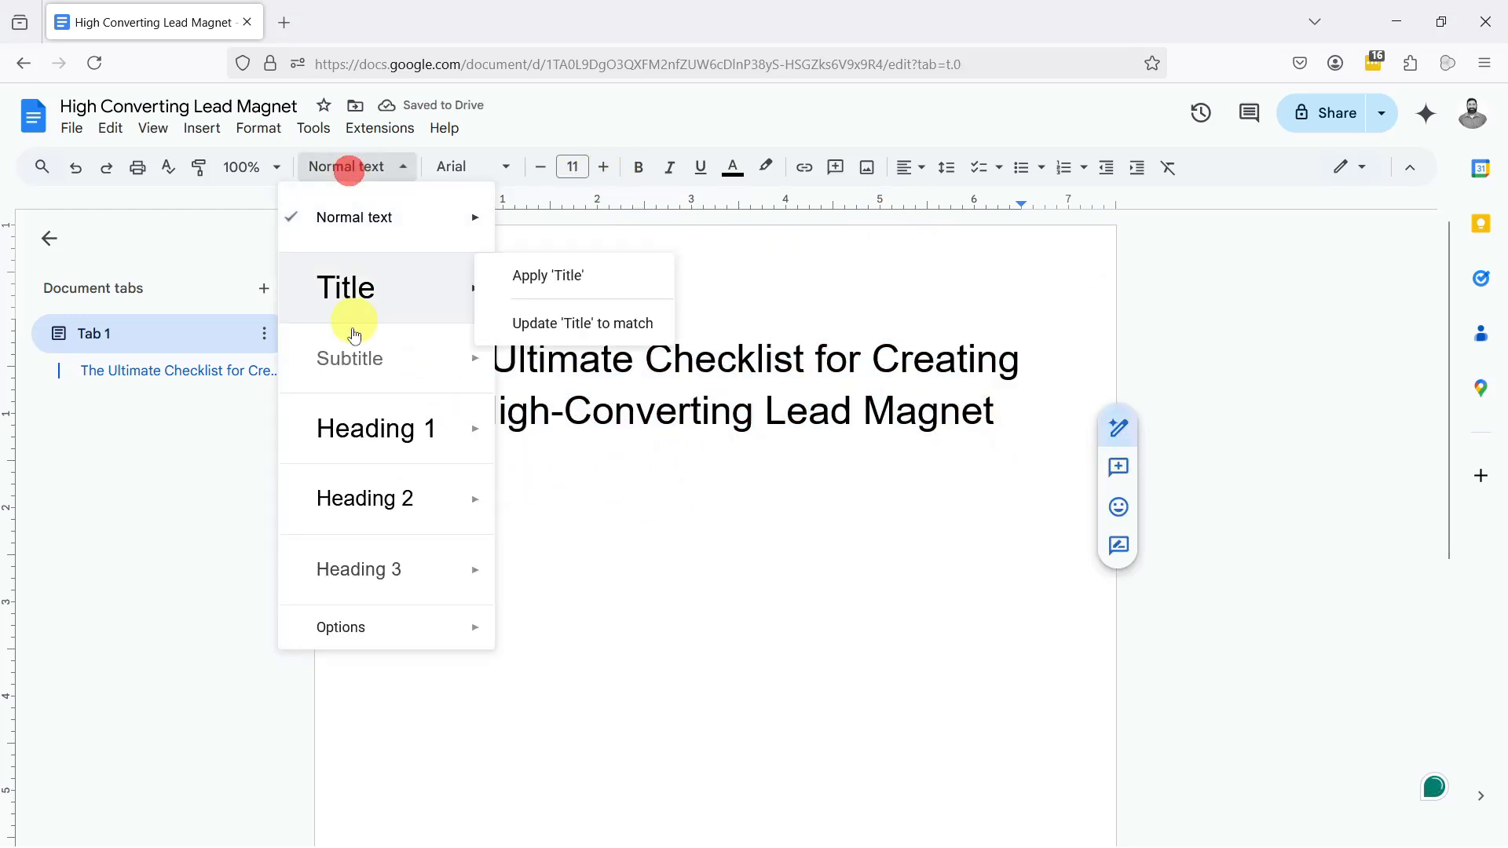
{"action": "left_click", "coordinate": [330, 501]}
{"action": "left_click", "coordinate": [507, 509]}
Step: Copy the Step 1 heading and paste it three times on separate lines below
{"action": "left_click_drag", "start_coordinate": [477, 512], "coordinate": [402, 510]}
{"action": "key", "text": "ctrl+c"}
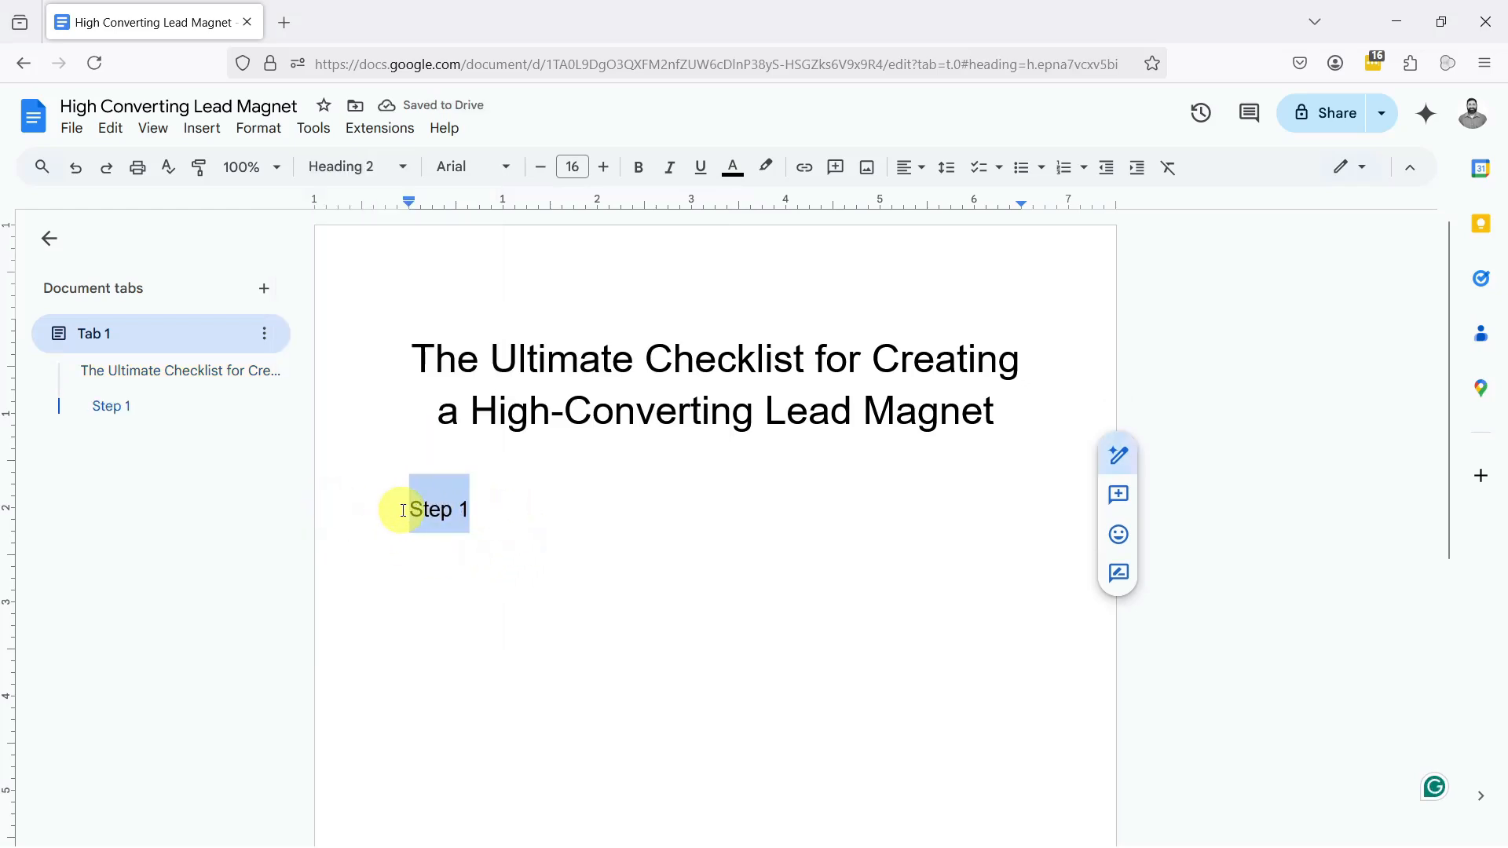
{"action": "left_click", "coordinate": [562, 520]}
{"action": "key", "text": "Return"}
{"action": "key", "text": "ctrl+v"}
{"action": "key", "text": "Return"}
{"action": "key", "text": "ctrl+v"}
{"action": "key", "text": "Return"}
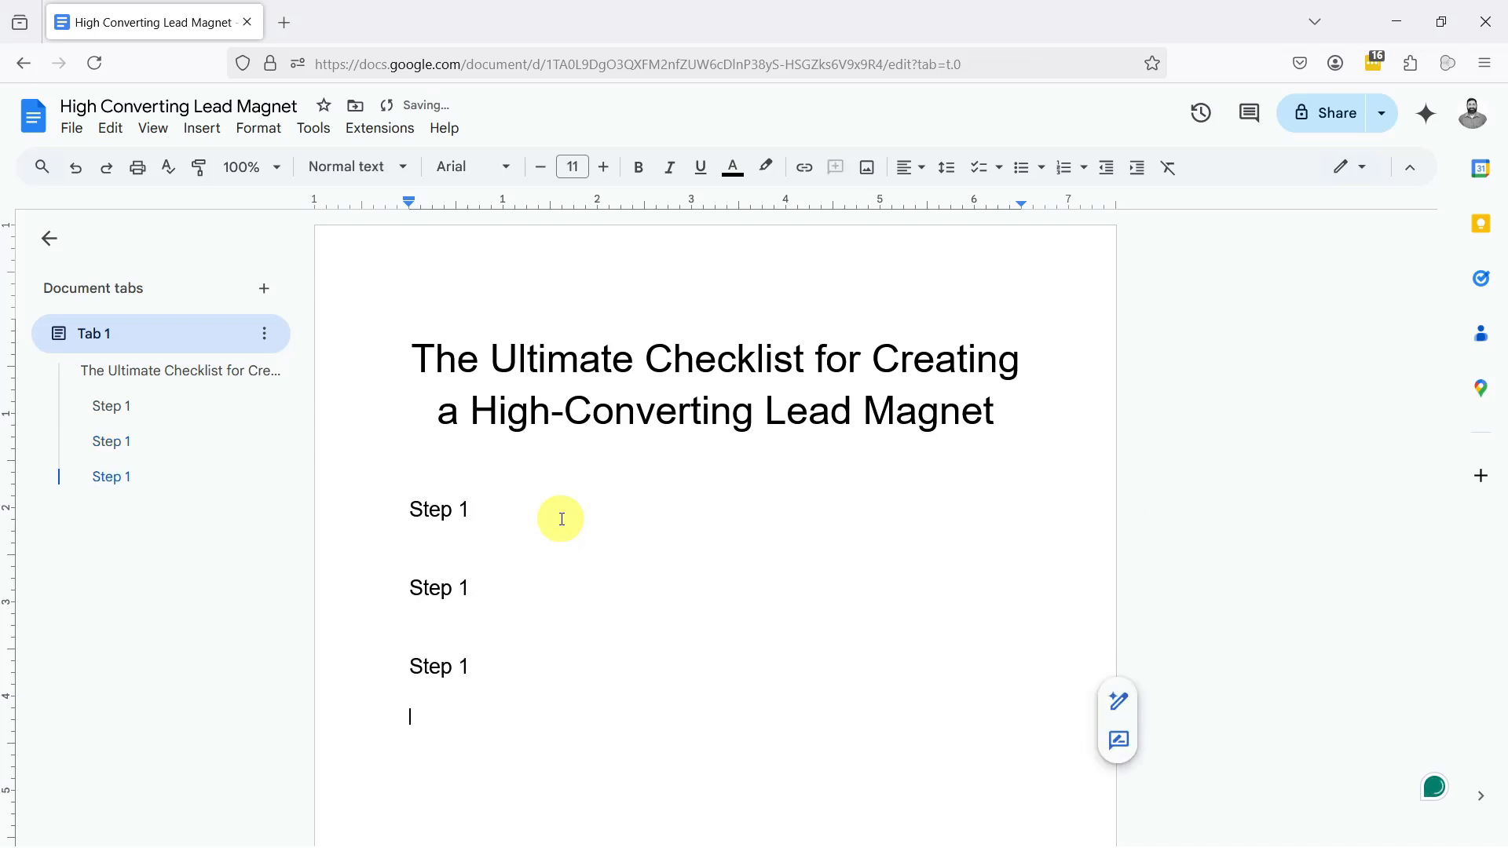
{"action": "key", "text": "ctrl+v"}
{"action": "left_click", "coordinate": [467, 587]}
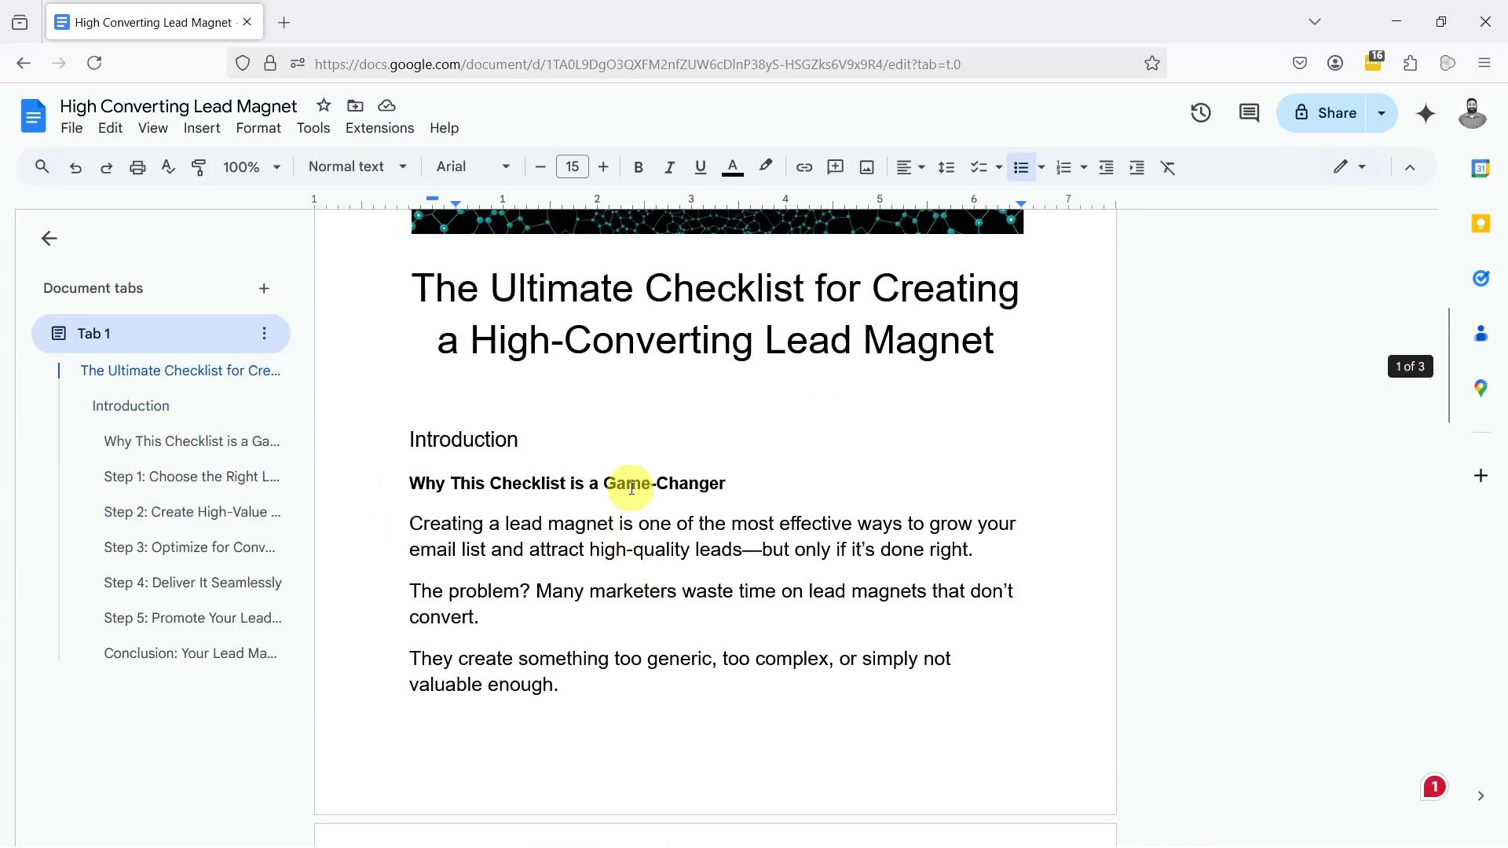
Step: Turn the heading "Step 1: Choose the Right Lead Magnet Type" into a checklist item and tick its checkbox
{"action": "scroll", "coordinate": [632, 489], "scroll_direction": "up", "scroll_amount": 5}
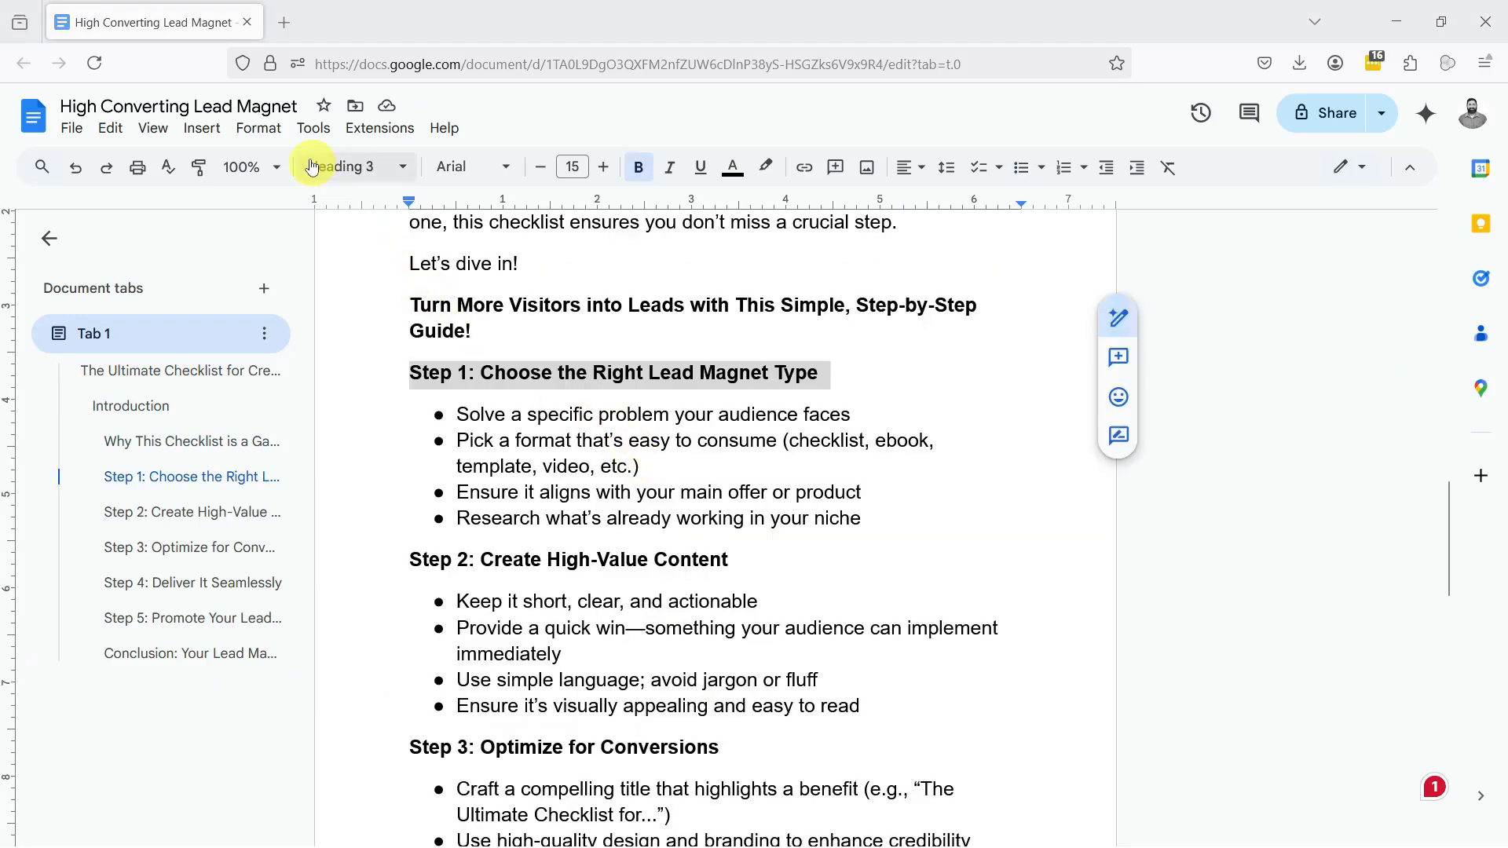
{"action": "left_click", "coordinate": [271, 137]}
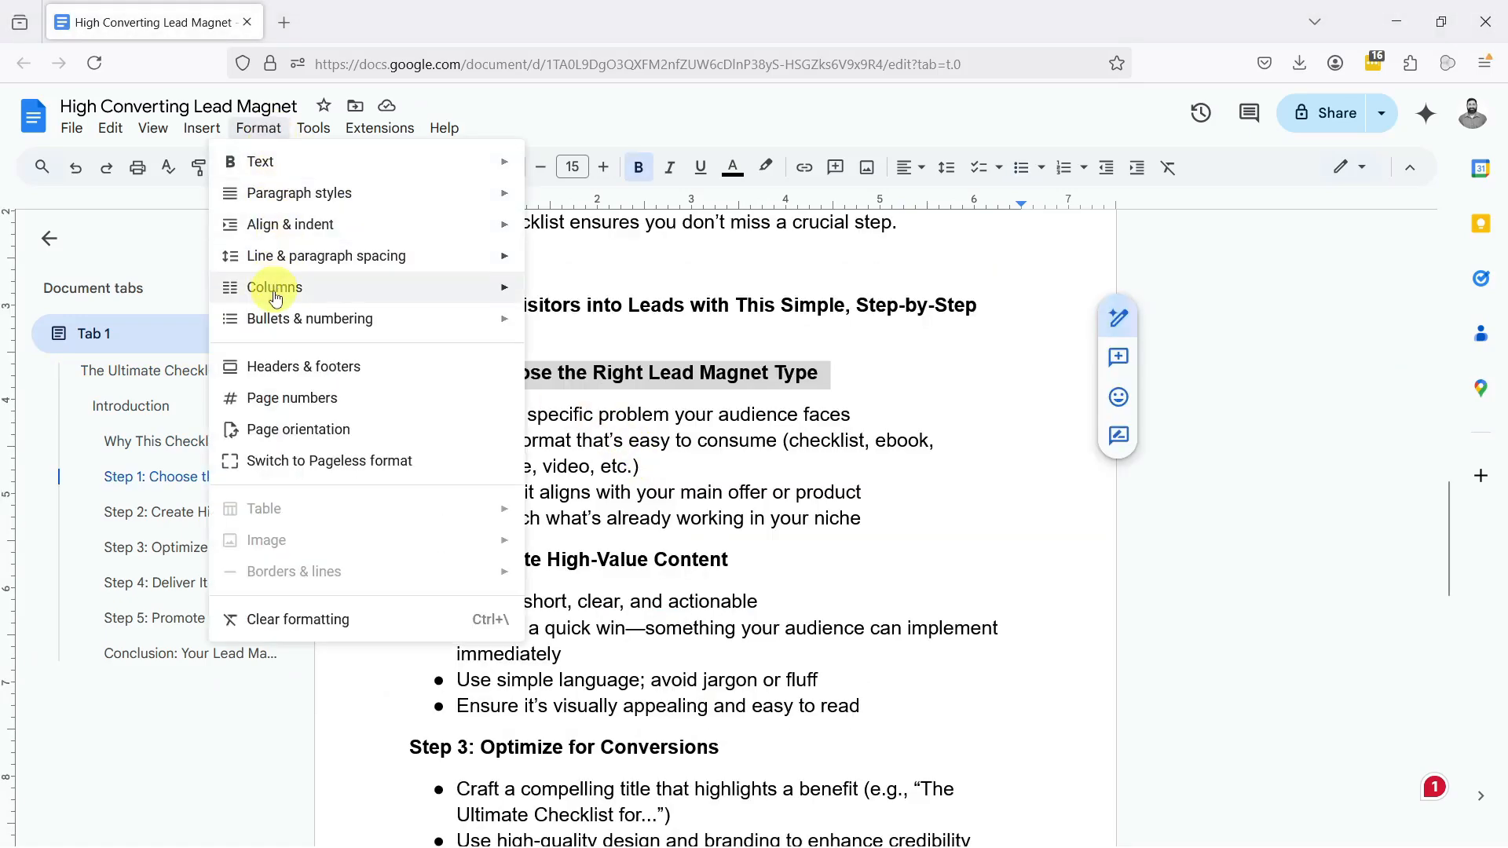
{"action": "mouse_move", "coordinate": [288, 333]}
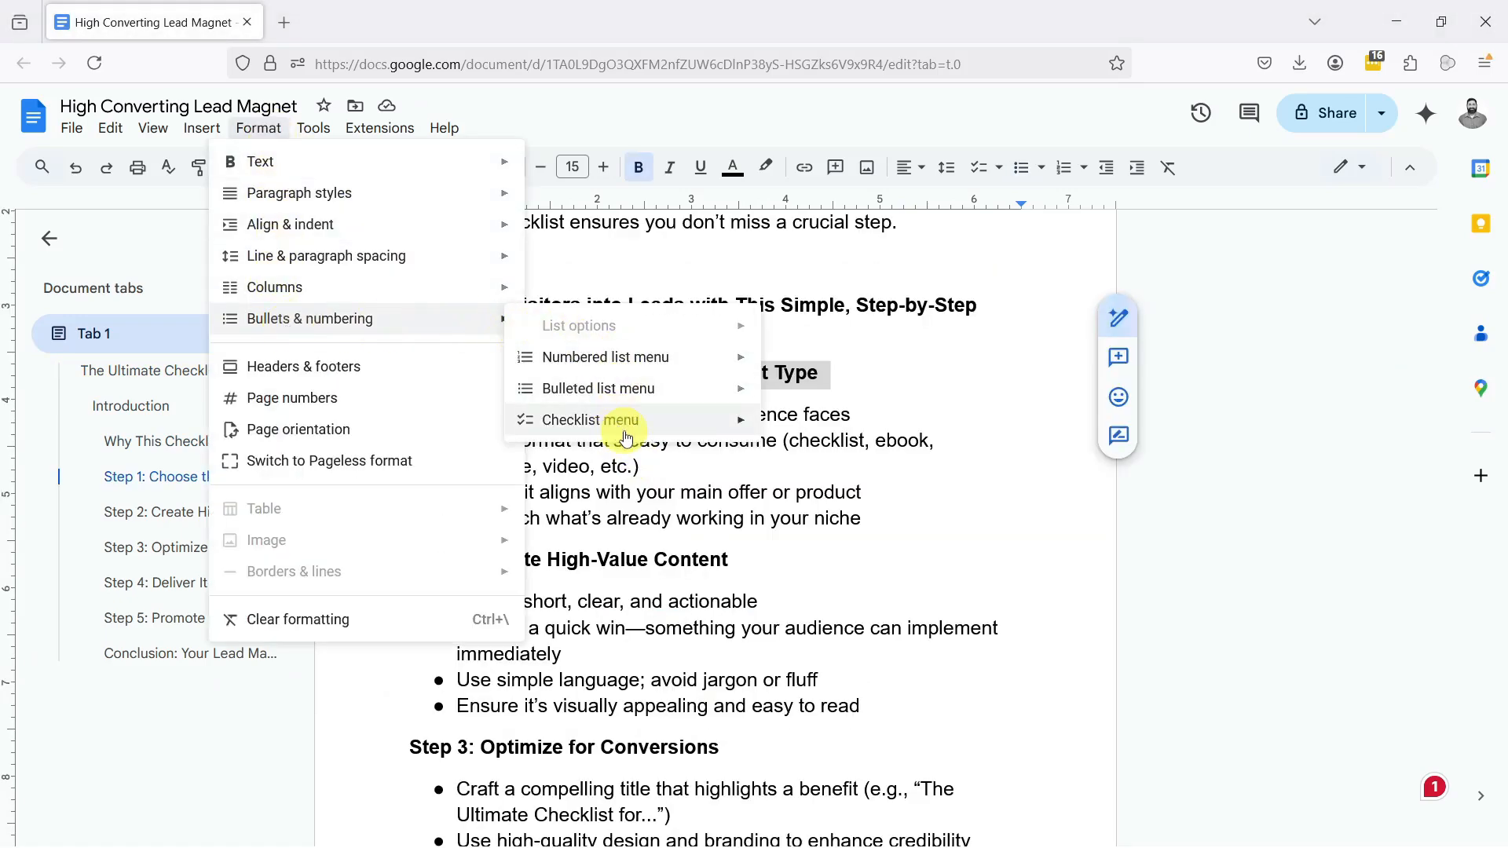
{"action": "mouse_move", "coordinate": [683, 421]}
{"action": "left_click", "coordinate": [785, 439]}
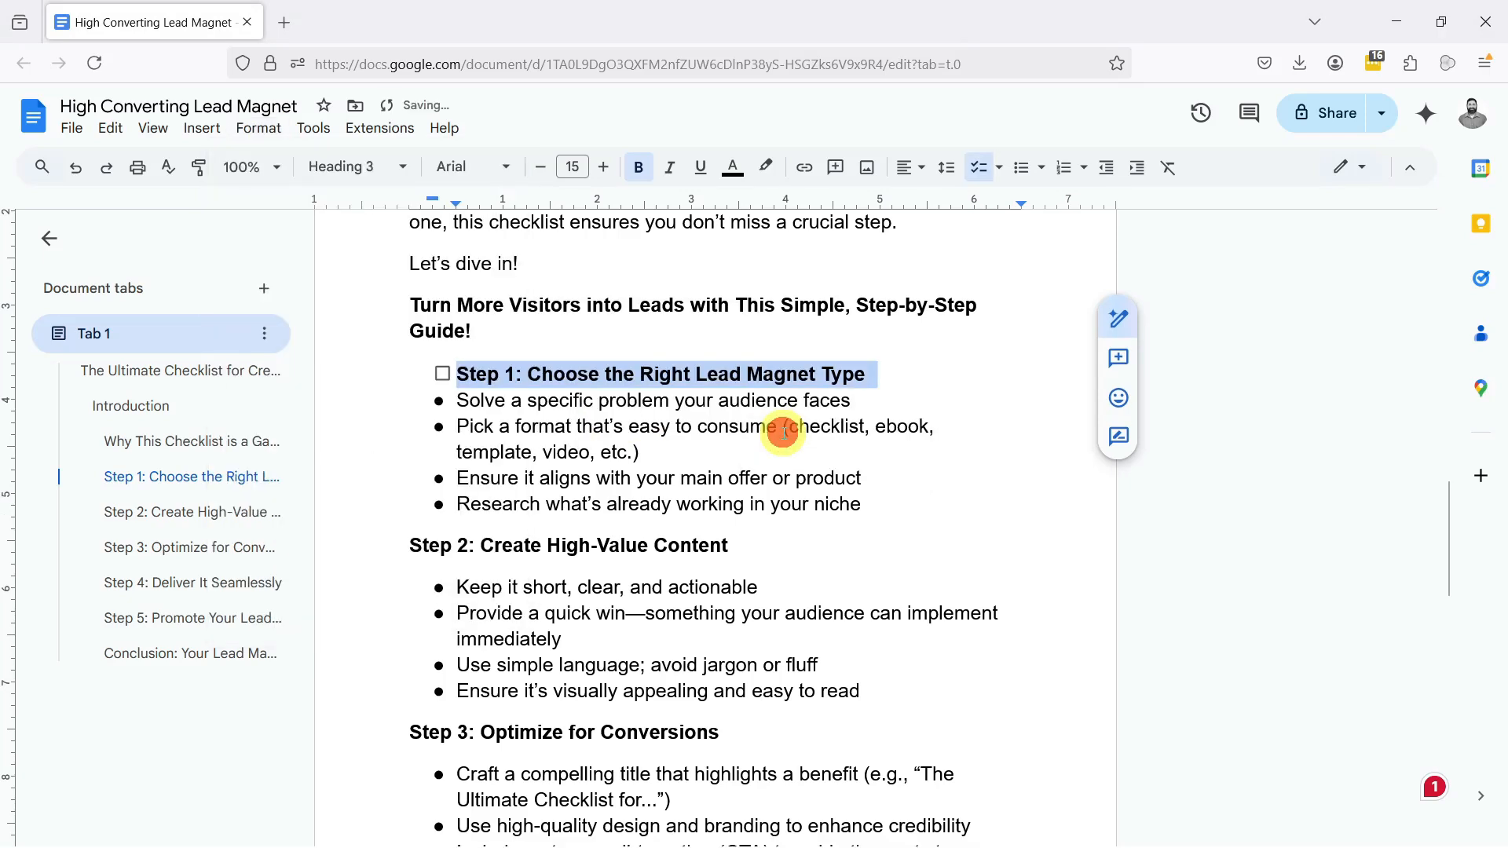
{"action": "left_click", "coordinate": [443, 375]}
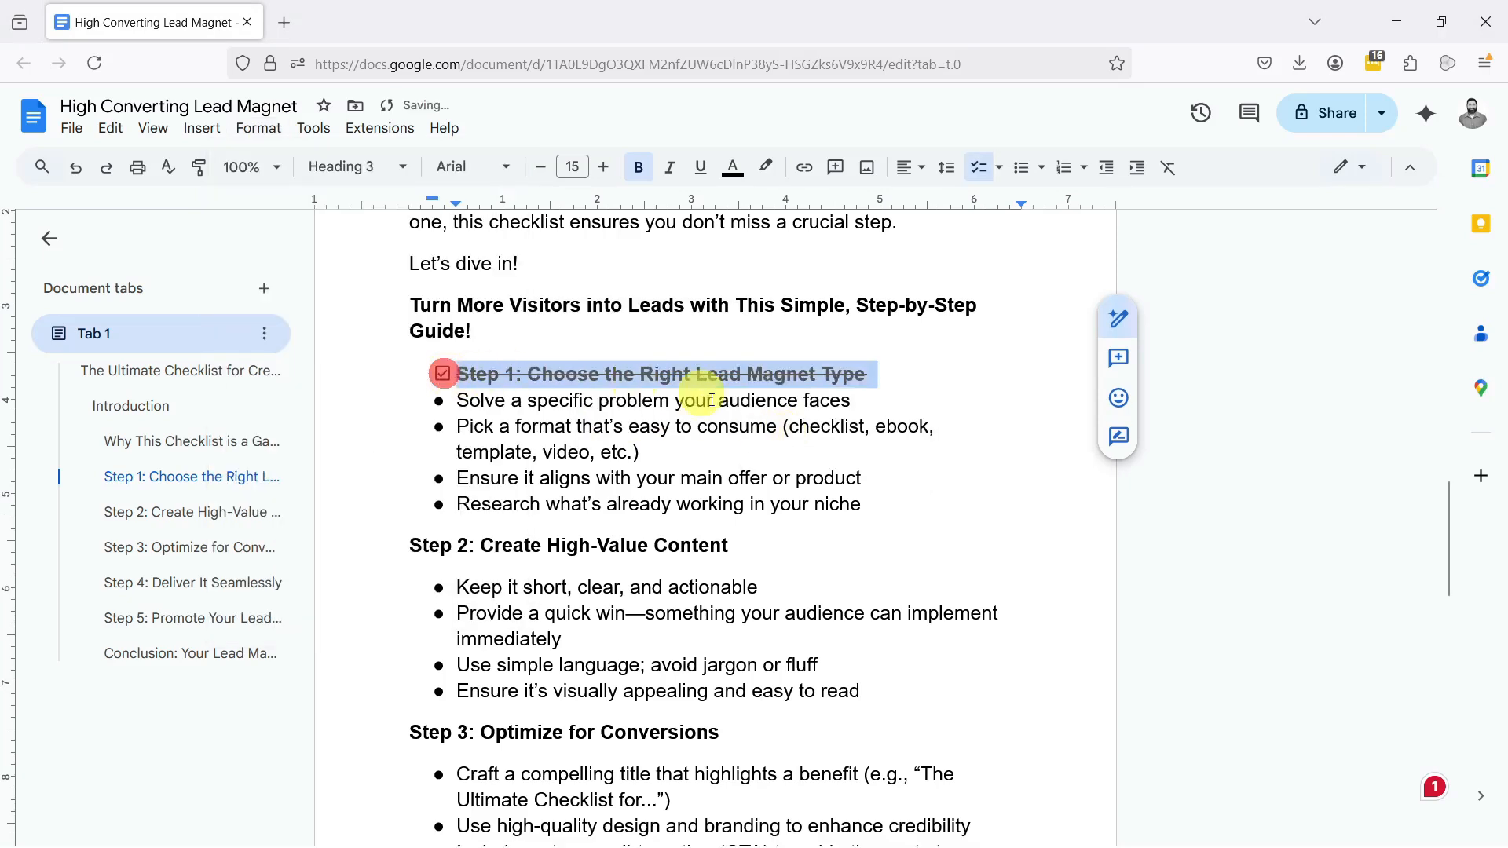
Step: Split the conclusion paragraph into three, with breaks before "Make sure it's easy to access" and "The best lead magnets"
{"action": "scroll", "coordinate": [739, 409], "scroll_direction": "down", "scroll_amount": 15}
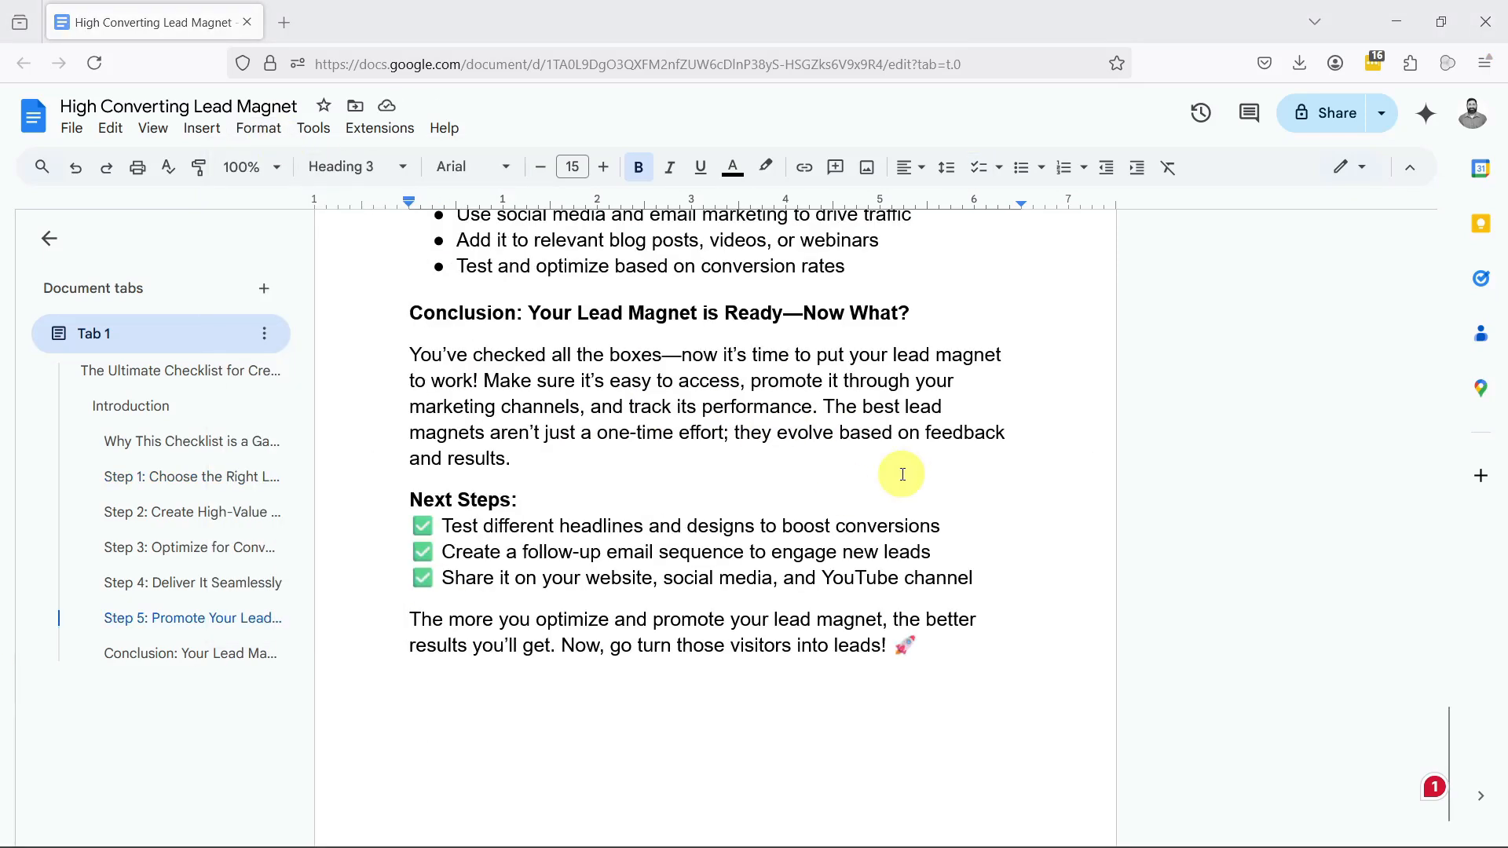
{"action": "left_click", "coordinate": [481, 380]}
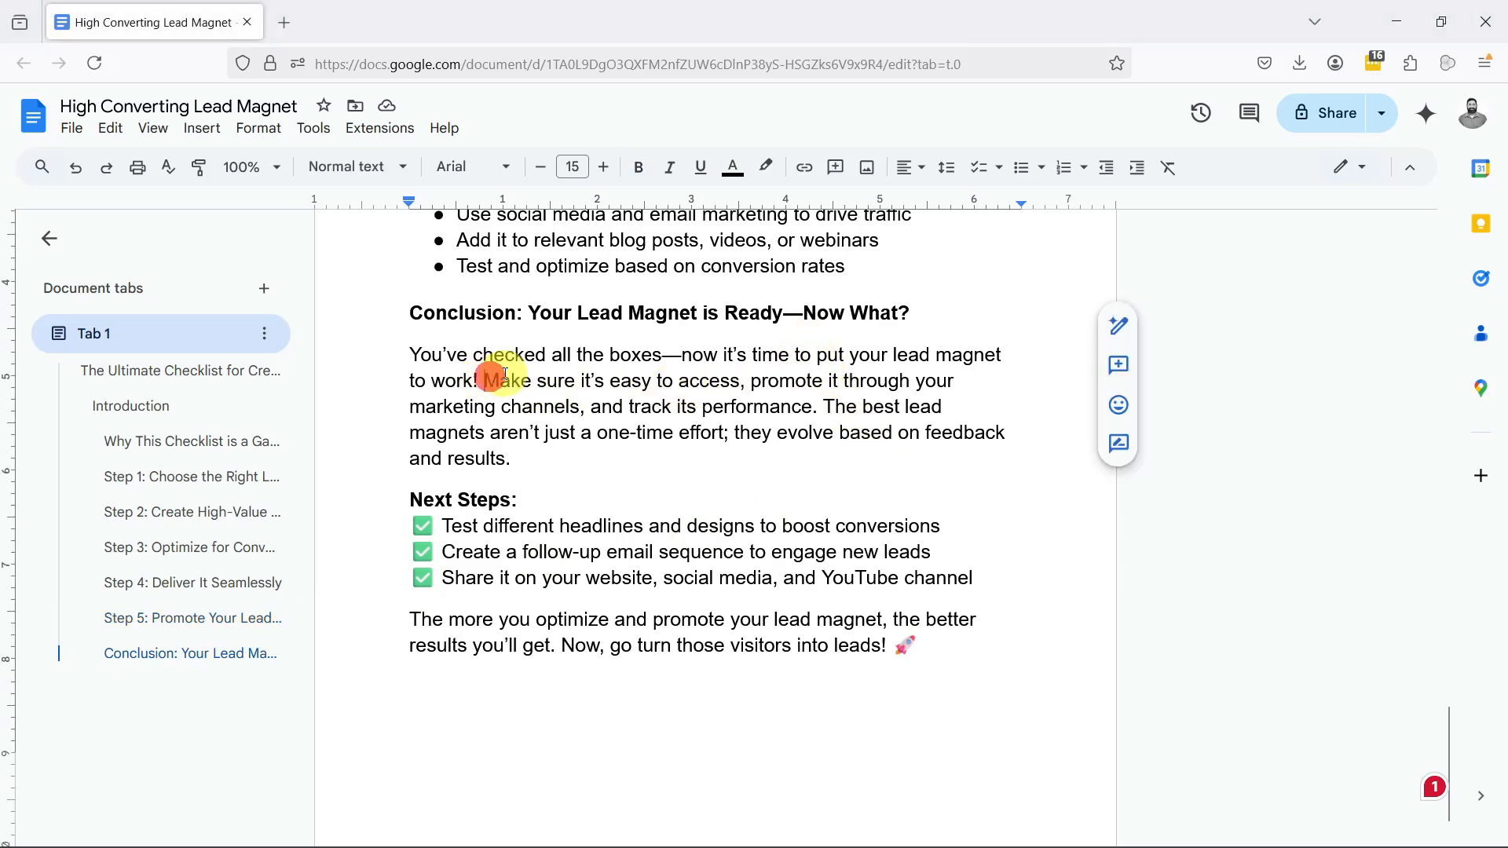
{"action": "key", "text": "Return"}
{"action": "key", "text": "Down"}
{"action": "key", "text": "Down"}
{"action": "key", "text": "Up"}
{"action": "key", "text": "Right"}
{"action": "key", "text": "Right"}
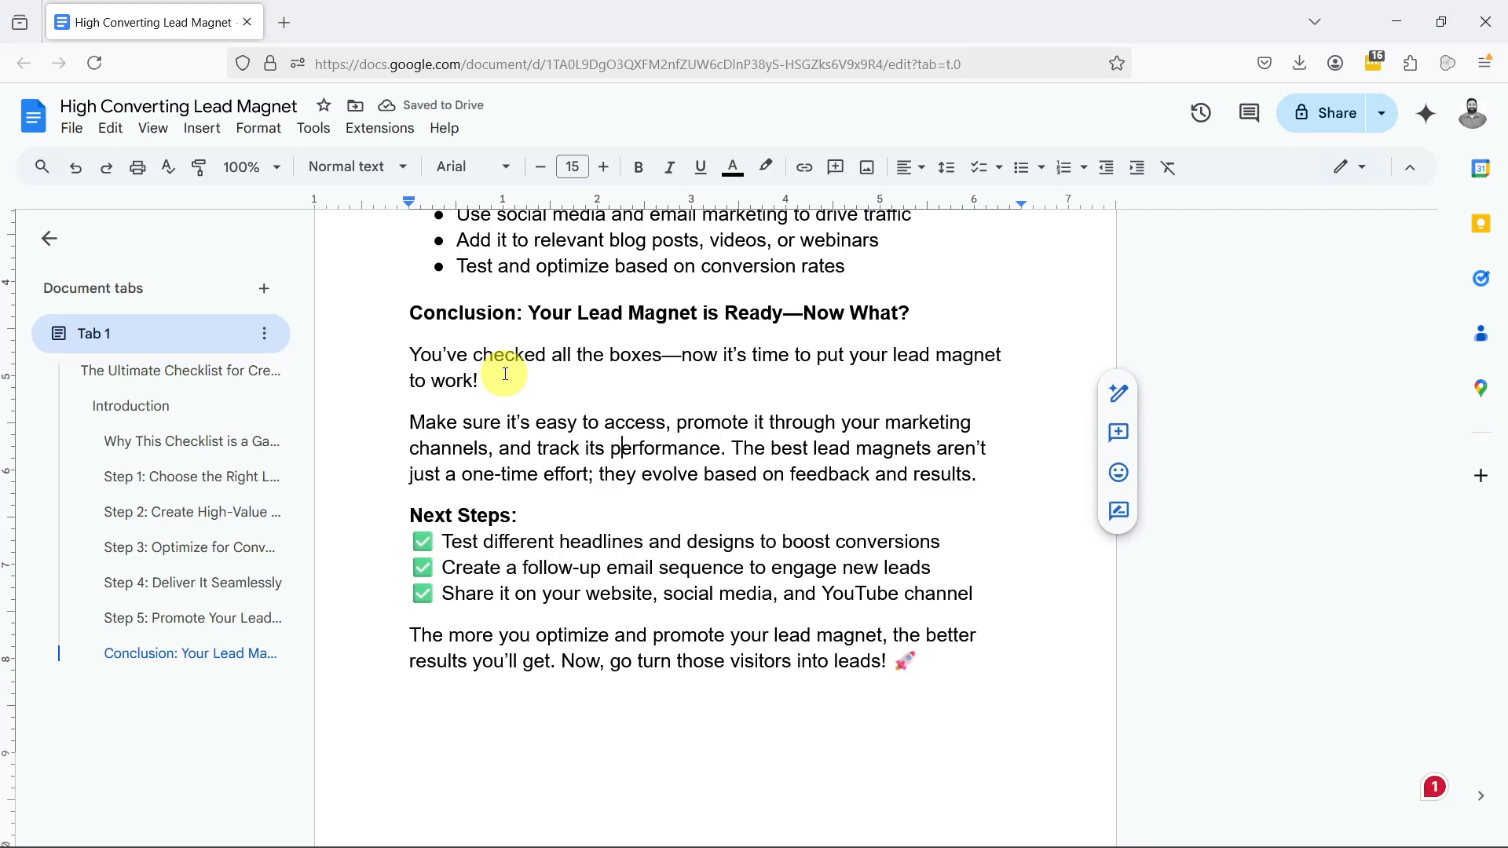
{"action": "key", "text": "Return"}
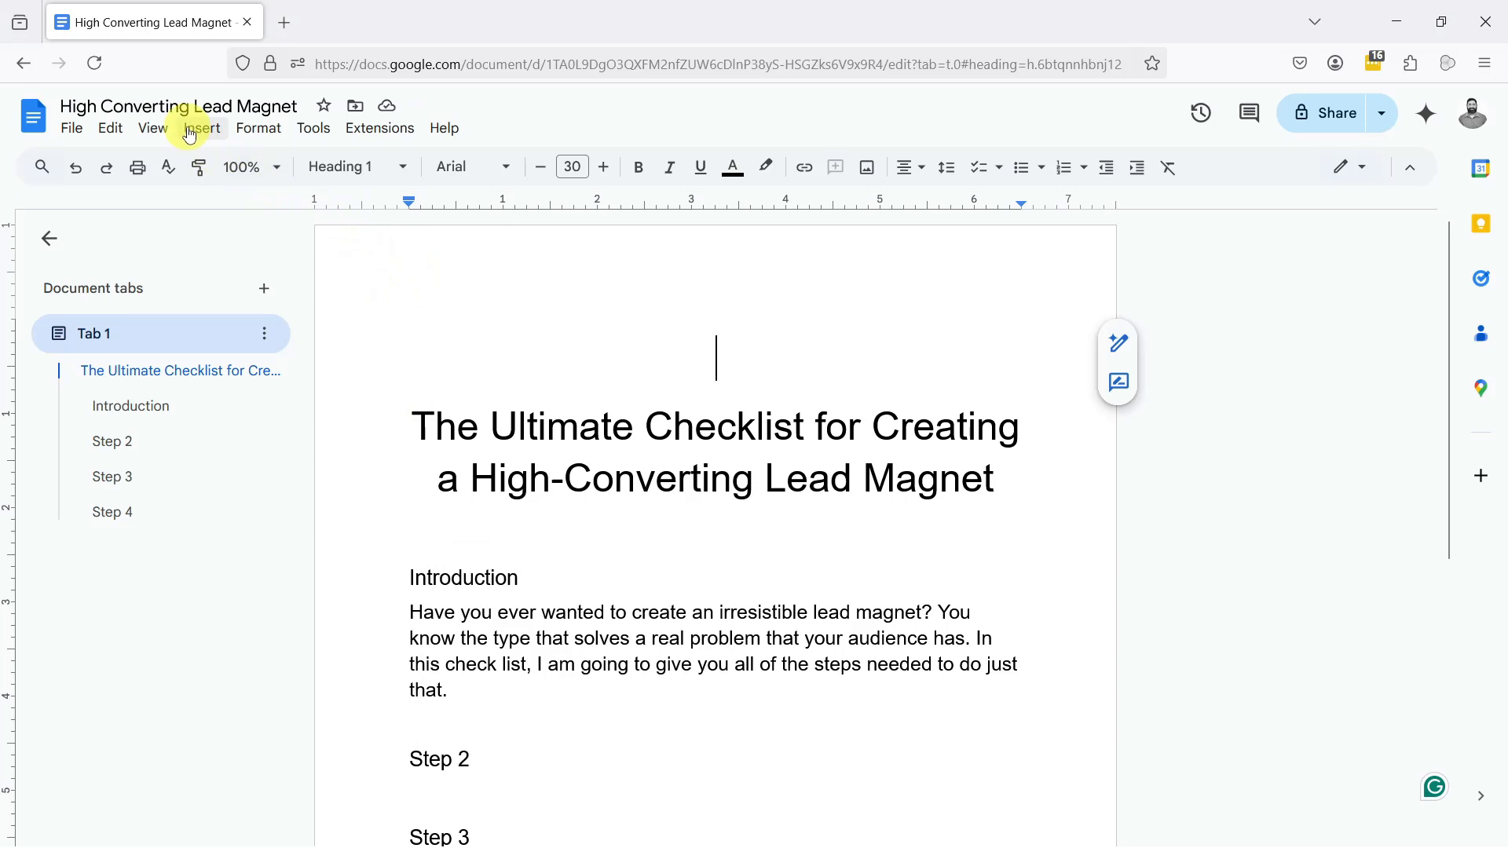
Step: Insert the Corey Does Tech banner image from the computer above the document title
{"action": "left_click", "coordinate": [197, 128]}
{"action": "mouse_move", "coordinate": [207, 171]}
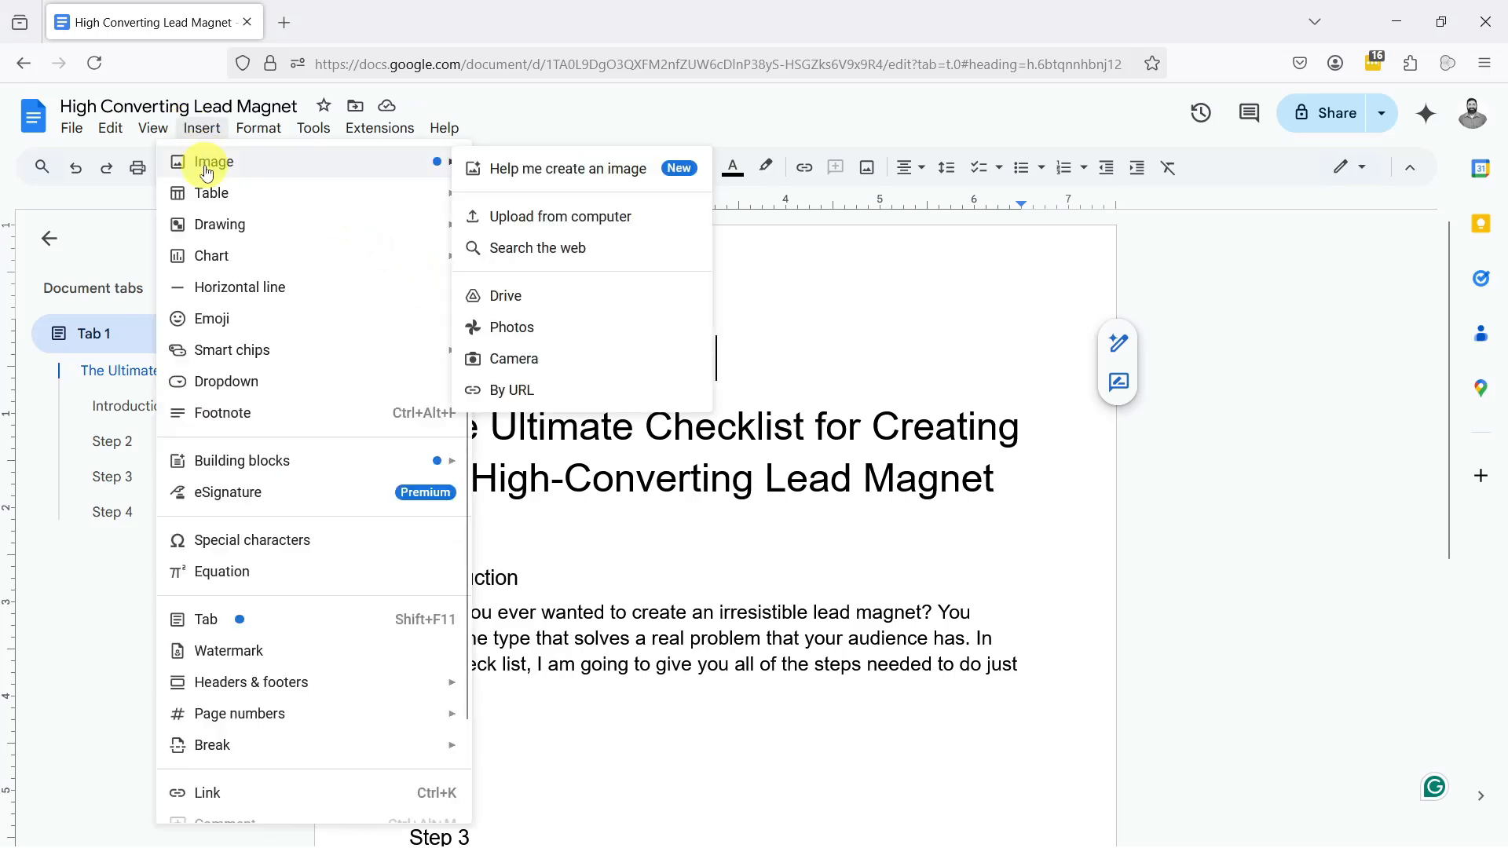
{"action": "left_click", "coordinate": [553, 221]}
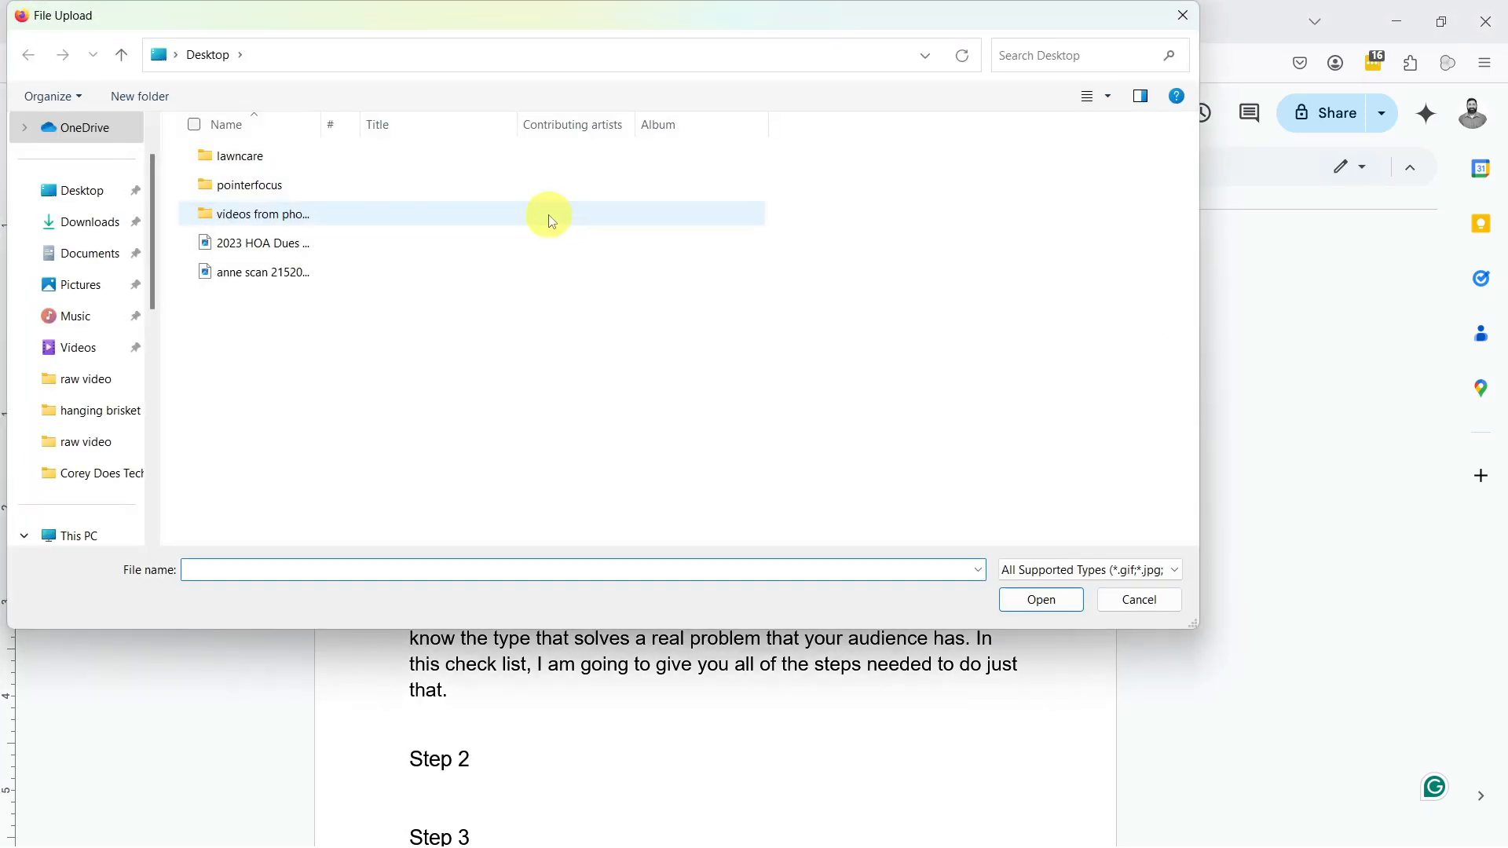
{"action": "key", "text": "Escape"}
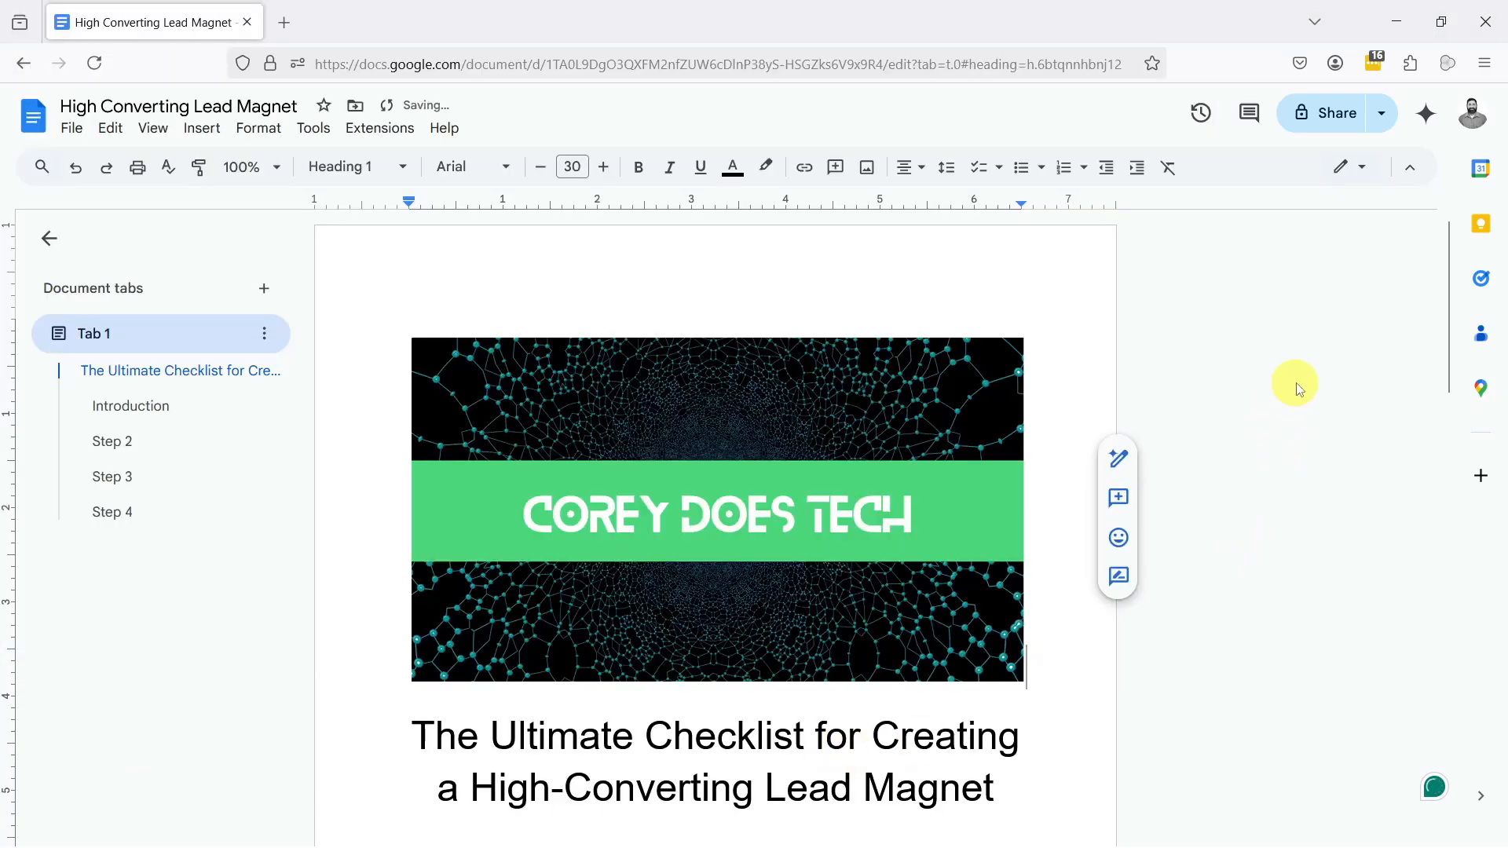
Step: Style the line "Step 1: Choose the Right Lead Magnet Type" as Heading 3
{"action": "scroll", "coordinate": [1344, 390], "scroll_direction": "down", "scroll_amount": 5}
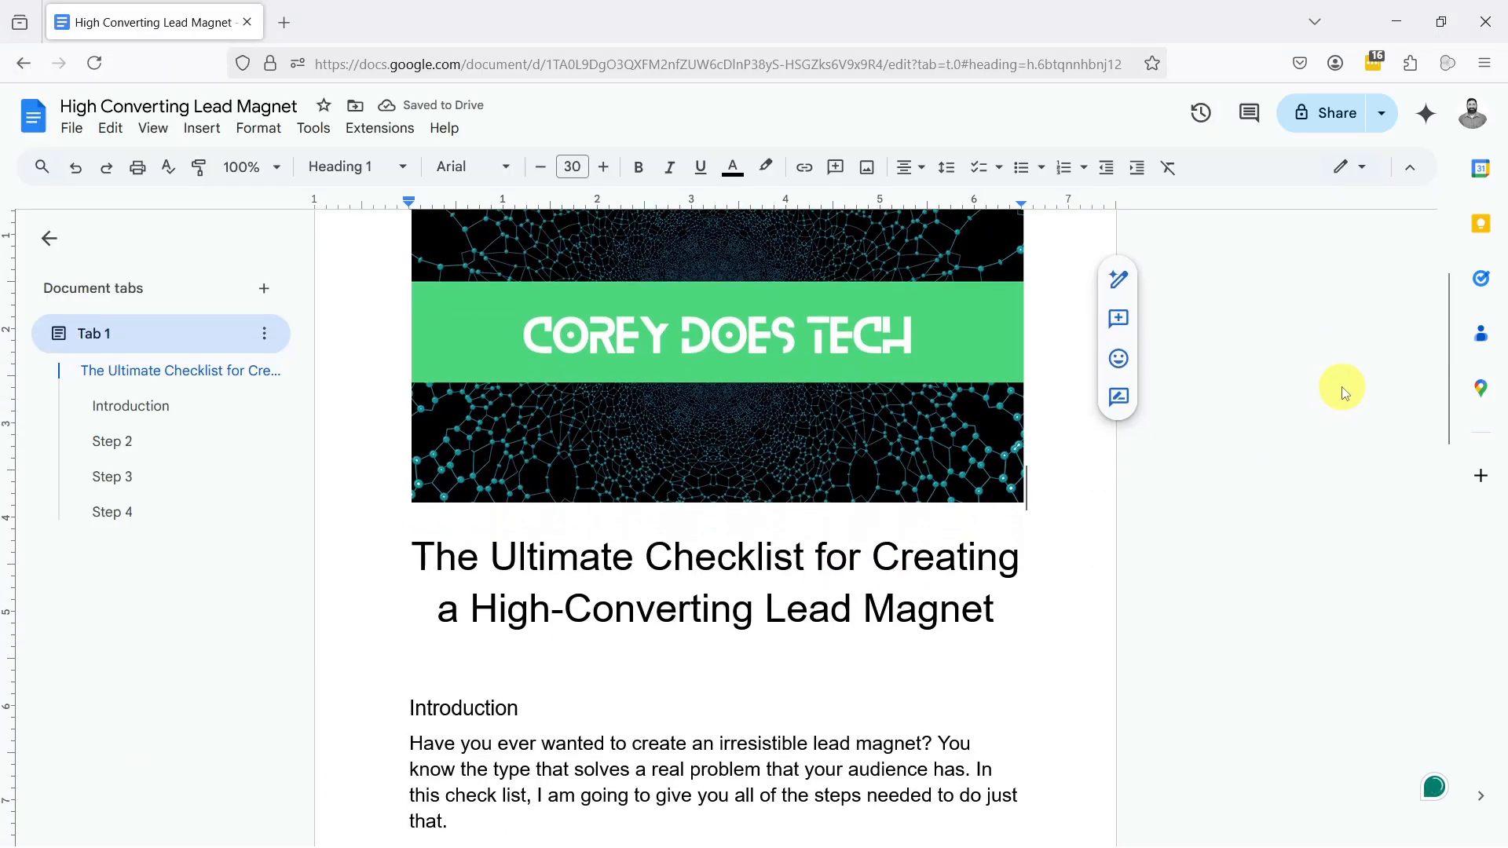
{"action": "scroll", "coordinate": [1344, 391], "scroll_direction": "up", "scroll_amount": 3}
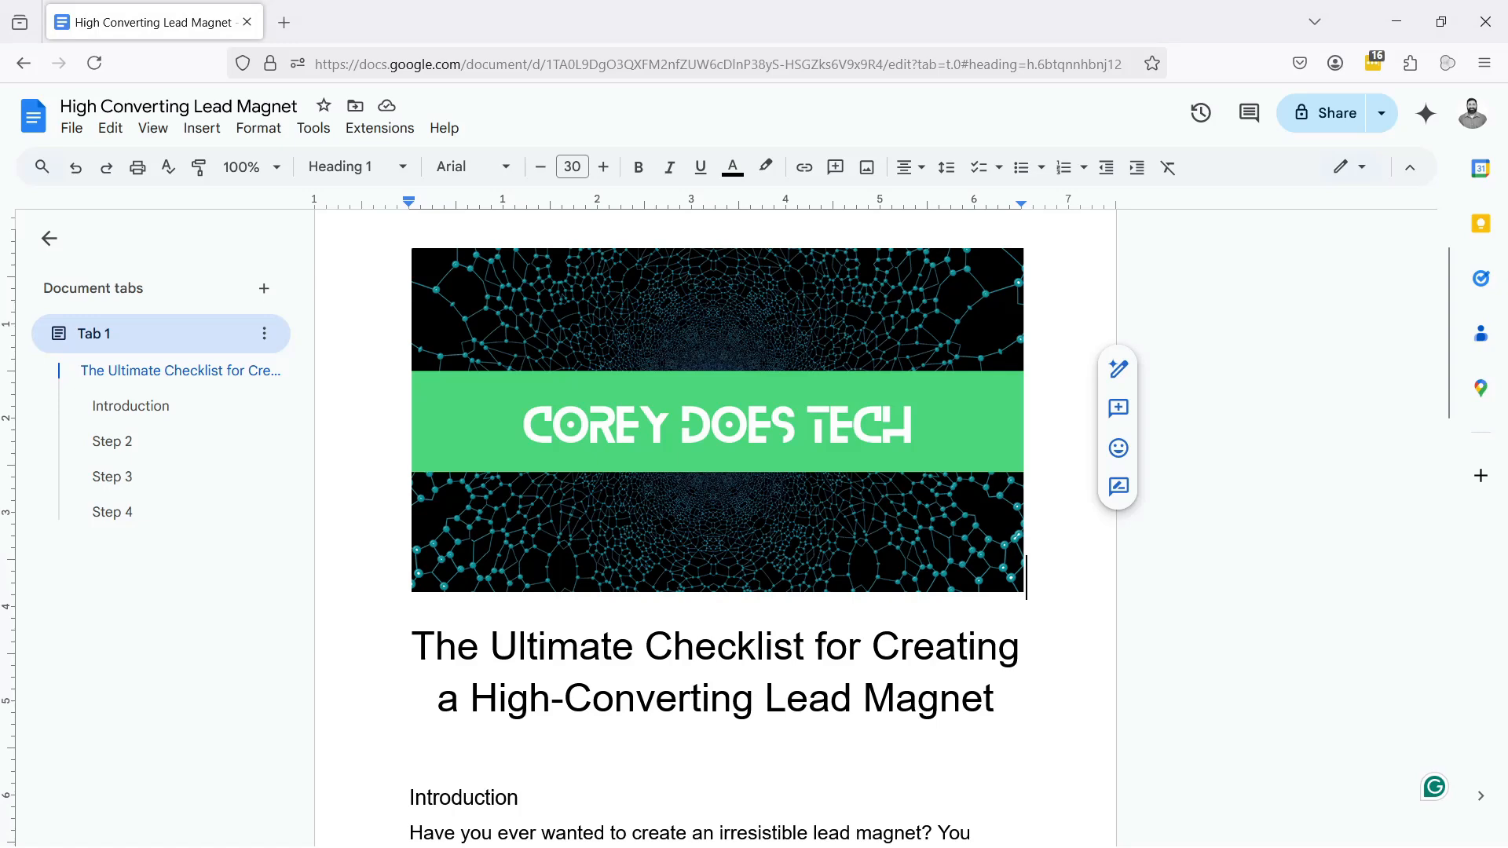
{"action": "scroll", "coordinate": [549, 612], "scroll_direction": "down", "scroll_amount": 10}
{"action": "left_click", "coordinate": [548, 612]}
{"action": "left_click_drag", "start_coordinate": [711, 612], "coordinate": [408, 613]}
{"action": "left_click", "coordinate": [328, 175]}
{"action": "left_click", "coordinate": [340, 572]}
Step: Apply Heading 3 to the Step 2 and Step 3 lines of the checklist
{"action": "scroll", "coordinate": [427, 448], "scroll_direction": "down", "scroll_amount": 5}
{"action": "left_click_drag", "start_coordinate": [433, 387], "coordinate": [433, 427]}
{"action": "left_click", "coordinate": [337, 167]}
{"action": "left_click", "coordinate": [340, 570]}
{"action": "left_click", "coordinate": [435, 387]}
{"action": "scroll", "coordinate": [589, 387], "scroll_direction": "down", "scroll_amount": 2}
{"action": "left_click", "coordinate": [346, 174]}
{"action": "left_click", "coordinate": [344, 569]}
Step: Apply Heading 3 to "Step 4: Deliver It Seamlessly" and "Step 5: Promote Your Lead Magnet"
{"action": "left_click", "coordinate": [435, 427]}
{"action": "scroll", "coordinate": [434, 393], "scroll_direction": "down", "scroll_amount": 2}
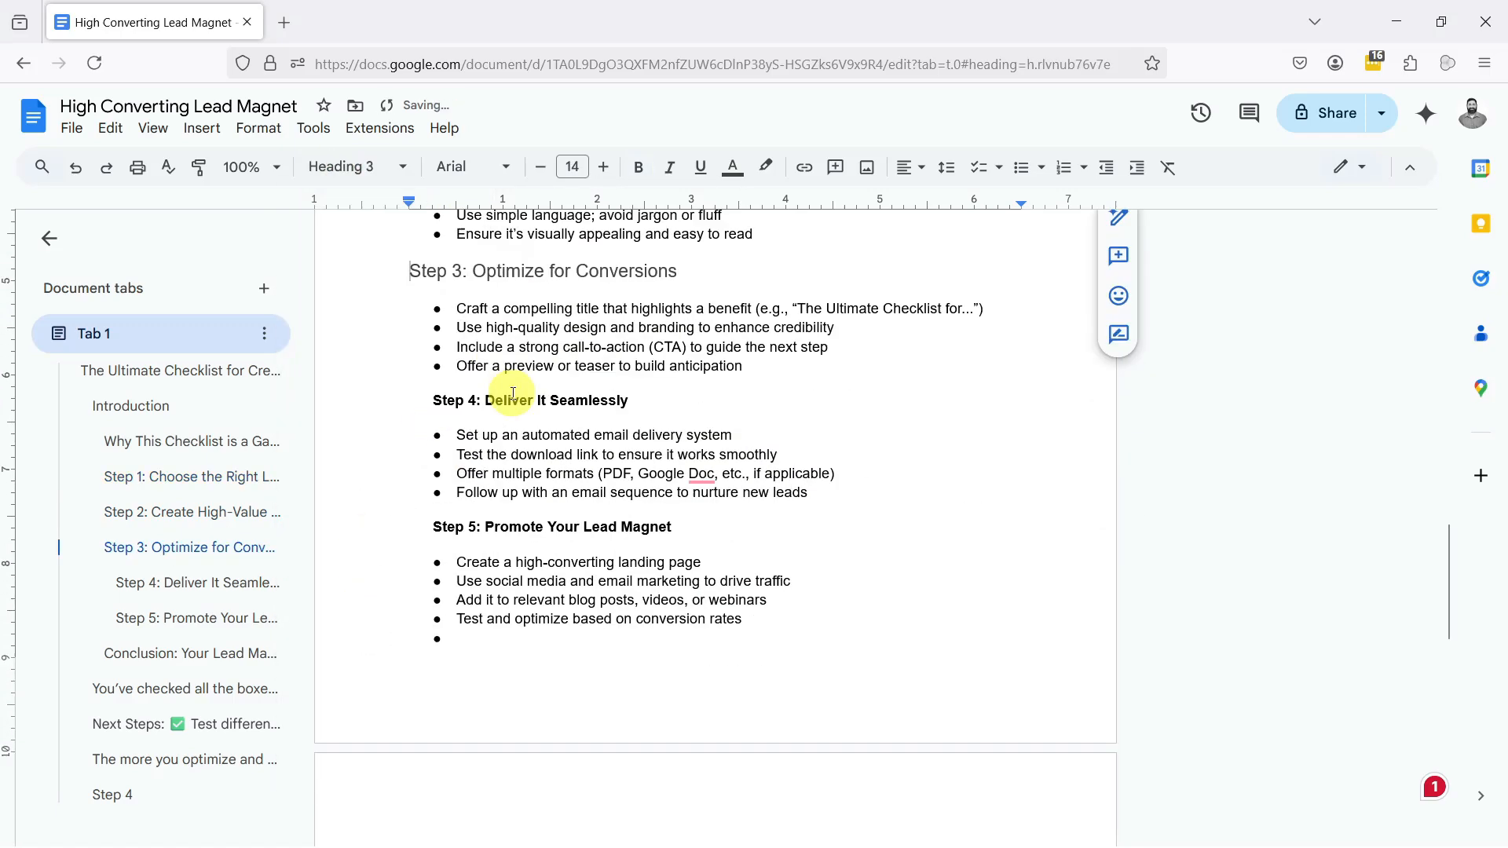
{"action": "left_click_drag", "start_coordinate": [435, 380], "coordinate": [632, 381]}
{"action": "left_click", "coordinate": [354, 167]}
{"action": "left_click", "coordinate": [369, 571]}
{"action": "left_click", "coordinate": [432, 511]}
{"action": "left_click_drag", "start_coordinate": [433, 511], "coordinate": [672, 511]}
{"action": "left_click", "coordinate": [353, 166]}
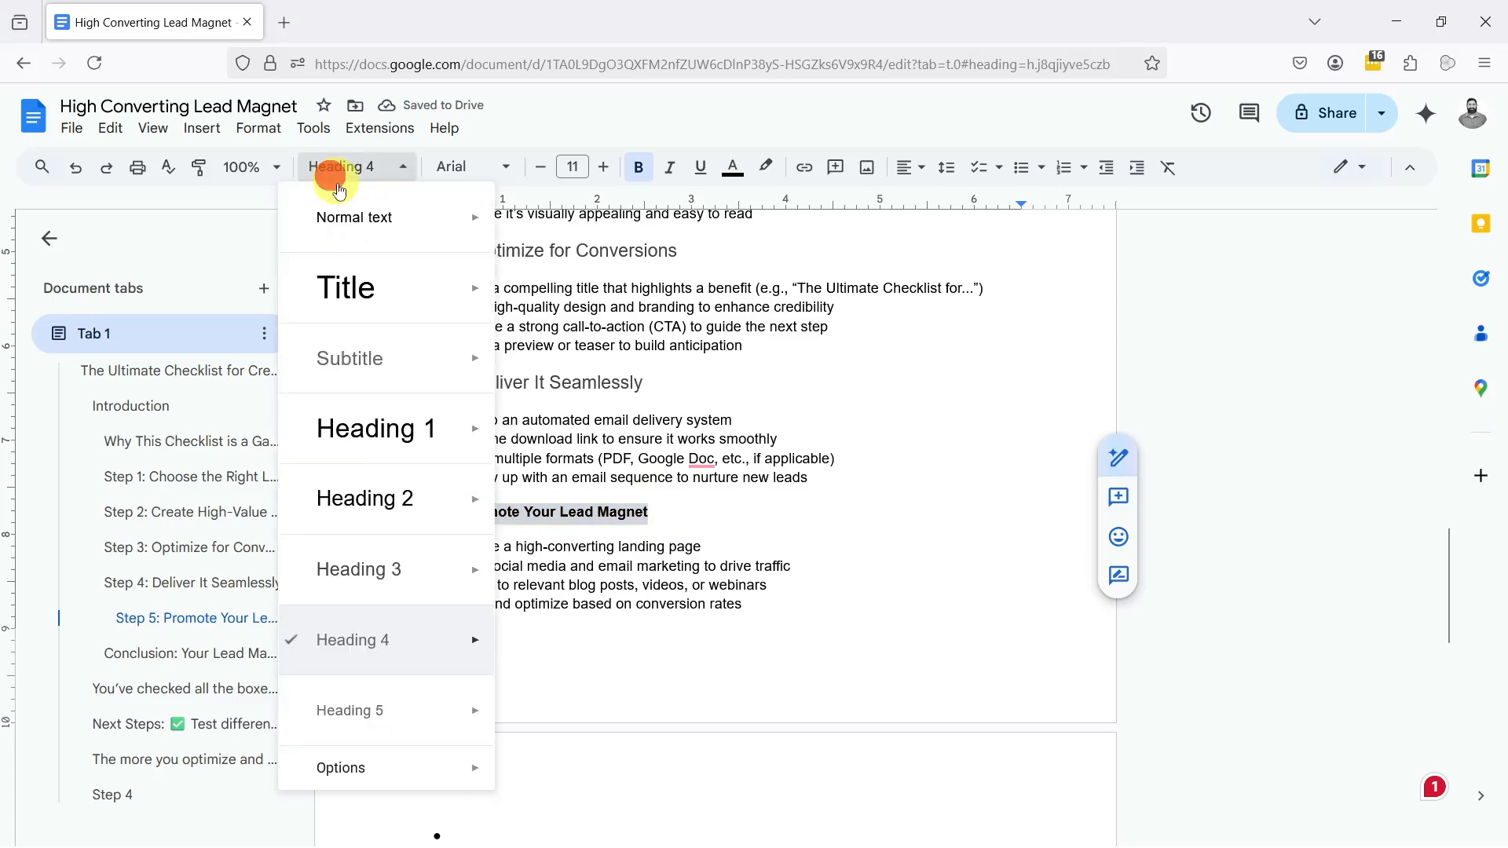
{"action": "left_click", "coordinate": [359, 569]}
Step: Delete the empty bullet left after the Step 5 list
{"action": "scroll", "coordinate": [565, 486], "scroll_direction": "down", "scroll_amount": 2}
{"action": "scroll", "coordinate": [566, 486], "scroll_direction": "down", "scroll_amount": 2}
{"action": "left_click", "coordinate": [494, 481]}
{"action": "key", "text": "BackSpace"}
{"action": "key", "text": "BackSpace"}
Step: Set the checklist text from the introduction through the step lists to font size 15
{"action": "scroll", "coordinate": [539, 537], "scroll_direction": "up", "scroll_amount": 13}
{"action": "left_click", "coordinate": [544, 538]}
{"action": "left_click_drag", "start_coordinate": [406, 509], "coordinate": [771, 527]}
{"action": "scroll", "coordinate": [542, 509], "scroll_direction": "down", "scroll_amount": 2}
{"action": "scroll", "coordinate": [746, 506], "scroll_direction": "down", "scroll_amount": 7}
{"action": "left_click", "coordinate": [567, 165]}
{"action": "left_click", "coordinate": [577, 357]}
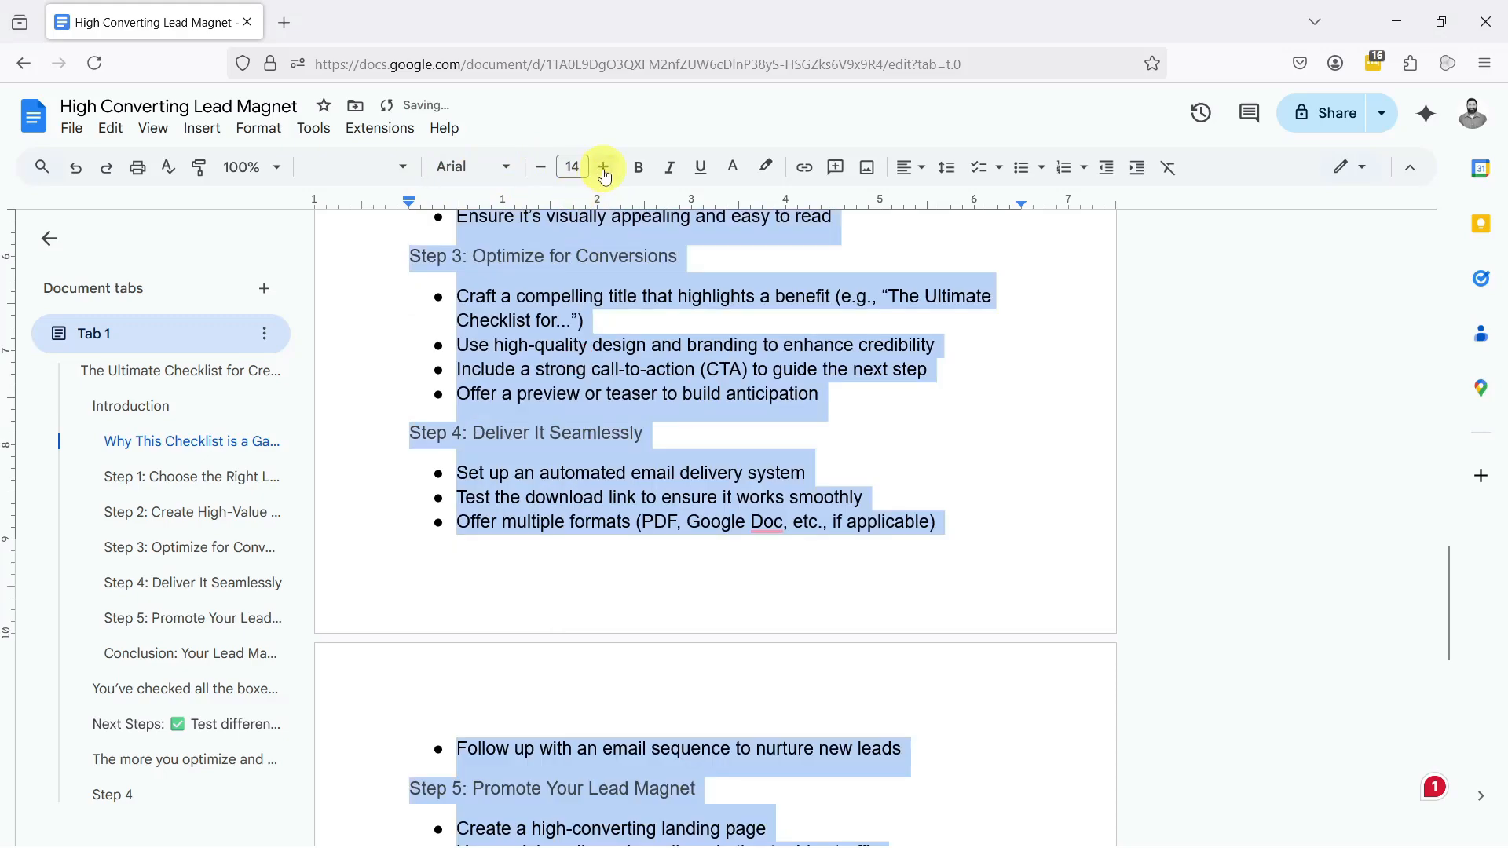
{"action": "left_click", "coordinate": [603, 168]}
{"action": "left_click", "coordinate": [583, 354]}
Step: Split the first introduction paragraph into three, with breaks before "The problem?" and "They create something too generic"
{"action": "scroll", "coordinate": [580, 480], "scroll_direction": "up", "scroll_amount": 3}
{"action": "scroll", "coordinate": [580, 481], "scroll_direction": "up", "scroll_amount": 12}
{"action": "scroll", "coordinate": [574, 478], "scroll_direction": "down", "scroll_amount": 4}
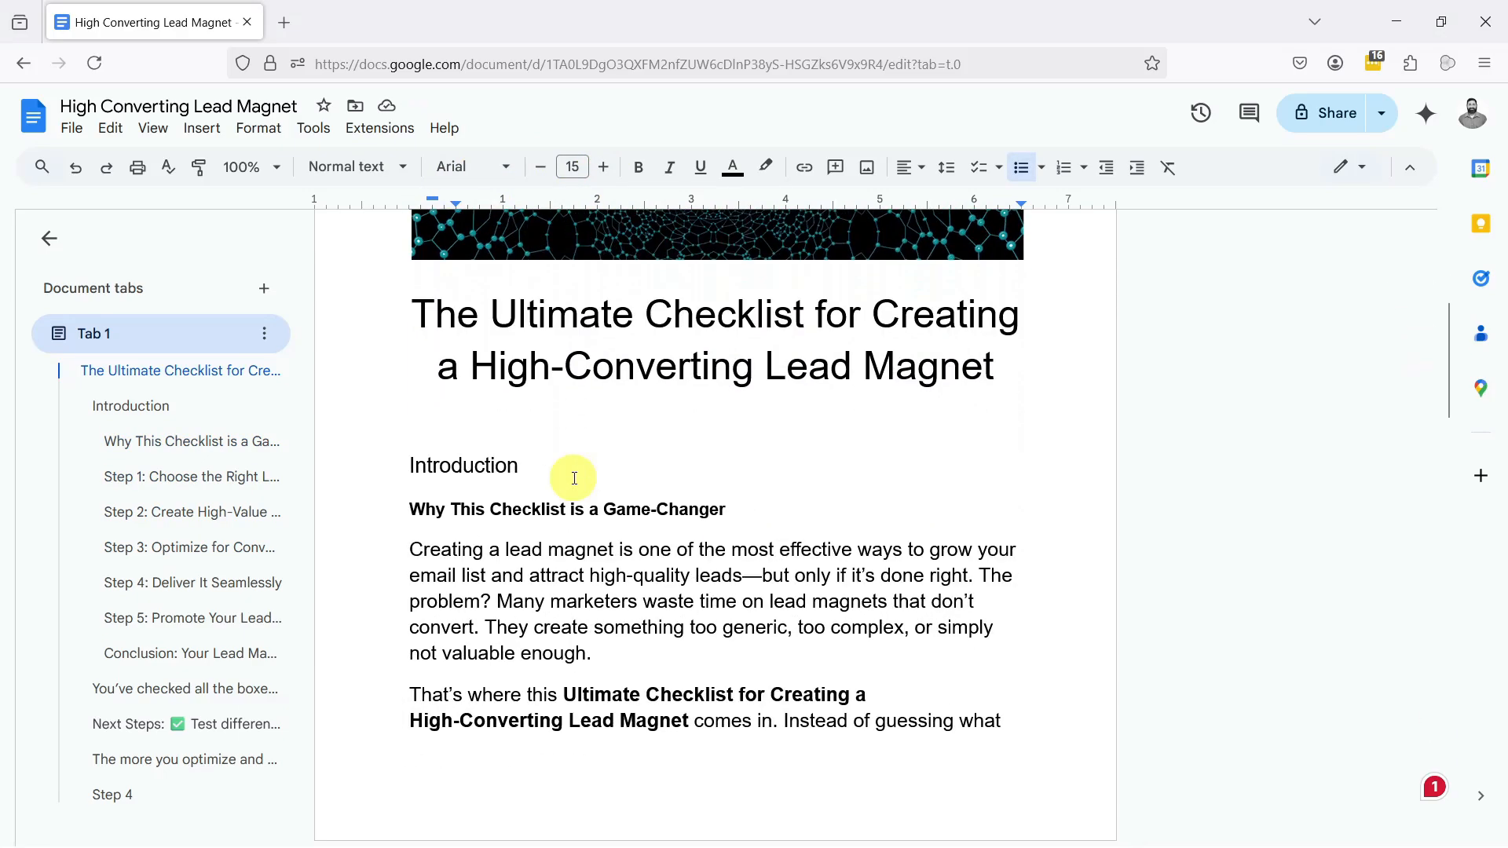
{"action": "scroll", "coordinate": [574, 478], "scroll_direction": "down", "scroll_amount": 1}
{"action": "left_click", "coordinate": [981, 483]}
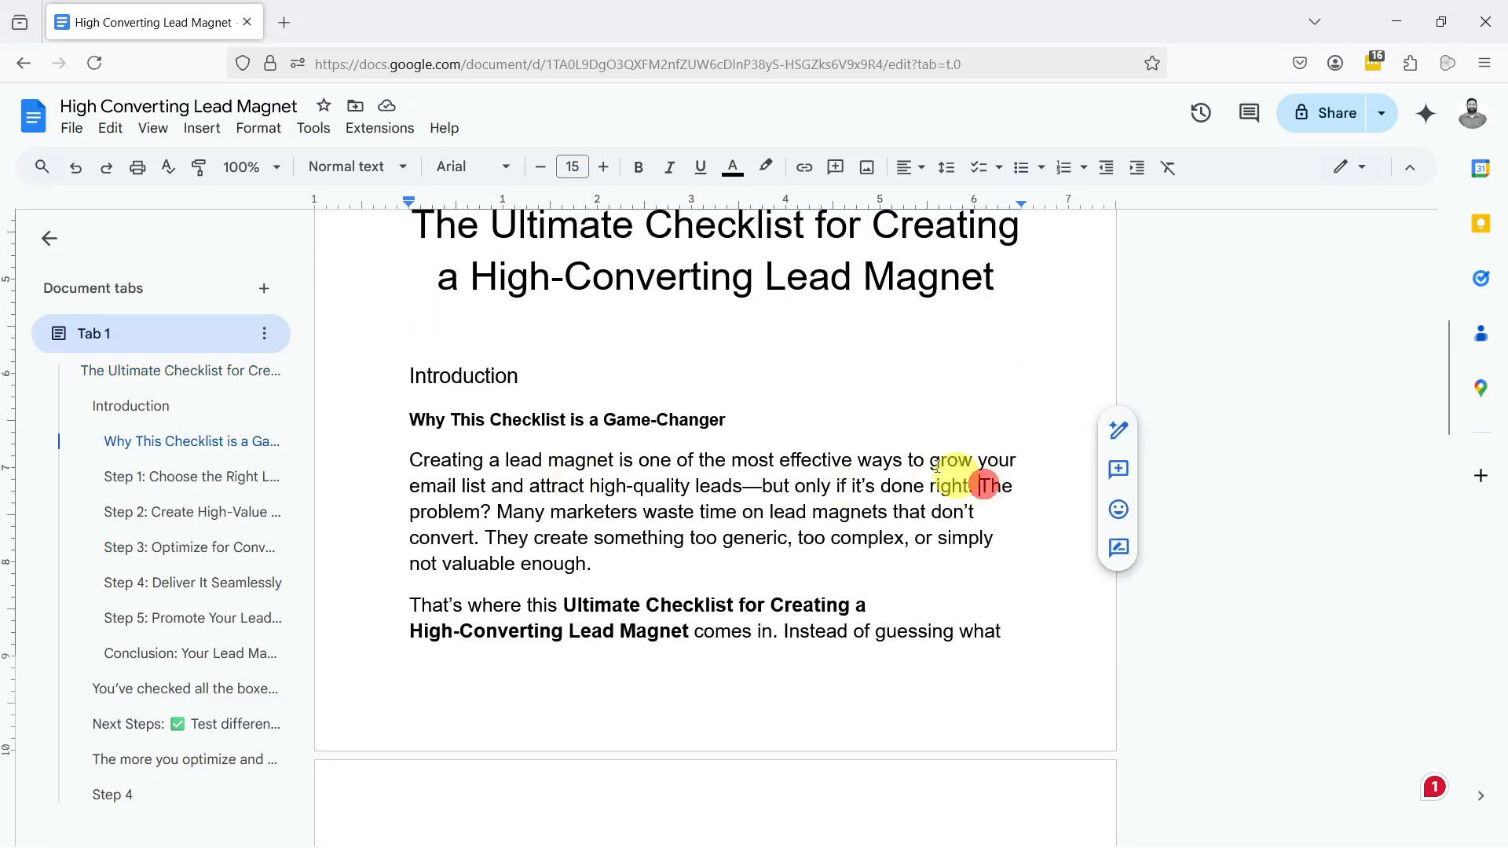
{"action": "key", "text": "Return"}
{"action": "left_click", "coordinate": [496, 558]}
{"action": "key", "text": "Return"}
{"action": "scroll", "coordinate": [597, 542], "scroll_direction": "down", "scroll_amount": 3}
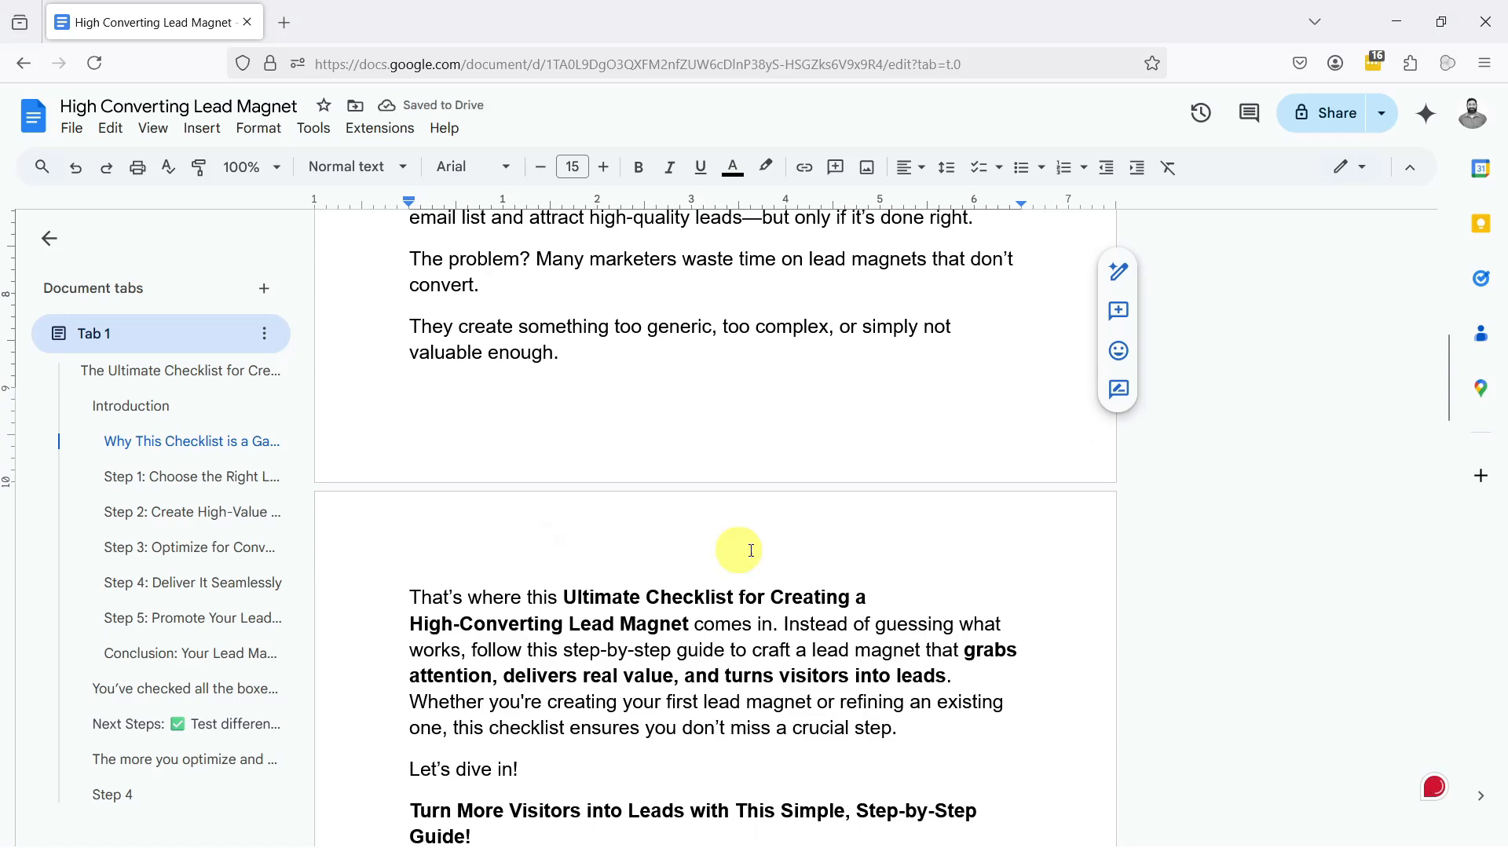
Step: Split the "That's where this Ultimate Checklist" paragraph into three, with breaks before "Instead of guessing" and "Whether you're creating"
{"action": "left_click", "coordinate": [783, 614]}
{"action": "key", "text": "Return"}
{"action": "left_click", "coordinate": [587, 717]}
{"action": "key", "text": "Return"}
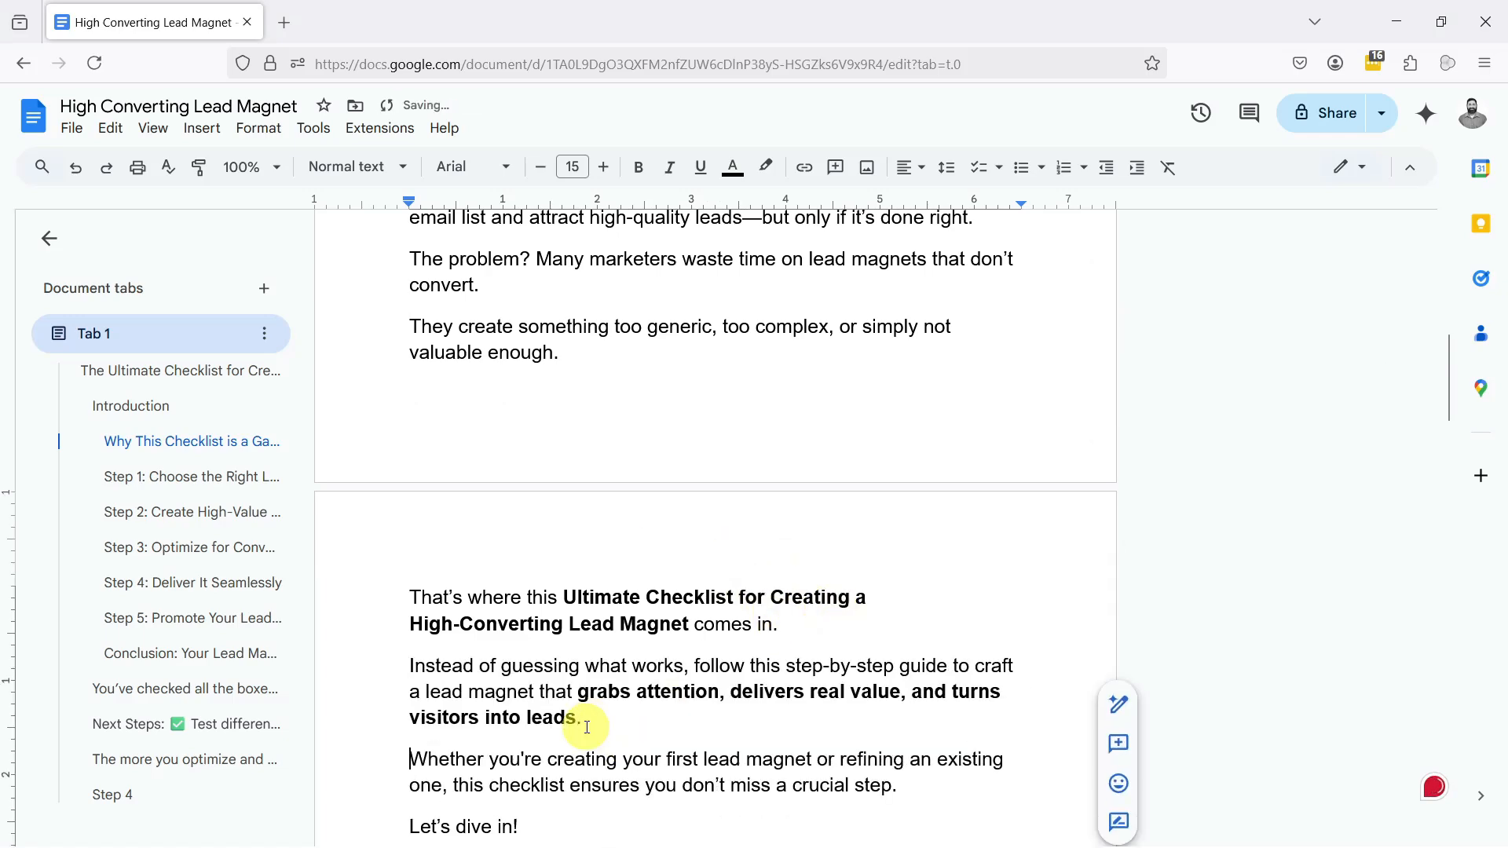
Step: Make the headings "Step 1: Choose the Right Lead Magnet Type" and "Step 2: Create High-Value Content" black and bold
{"action": "scroll", "coordinate": [616, 615], "scroll_direction": "down", "scroll_amount": 4}
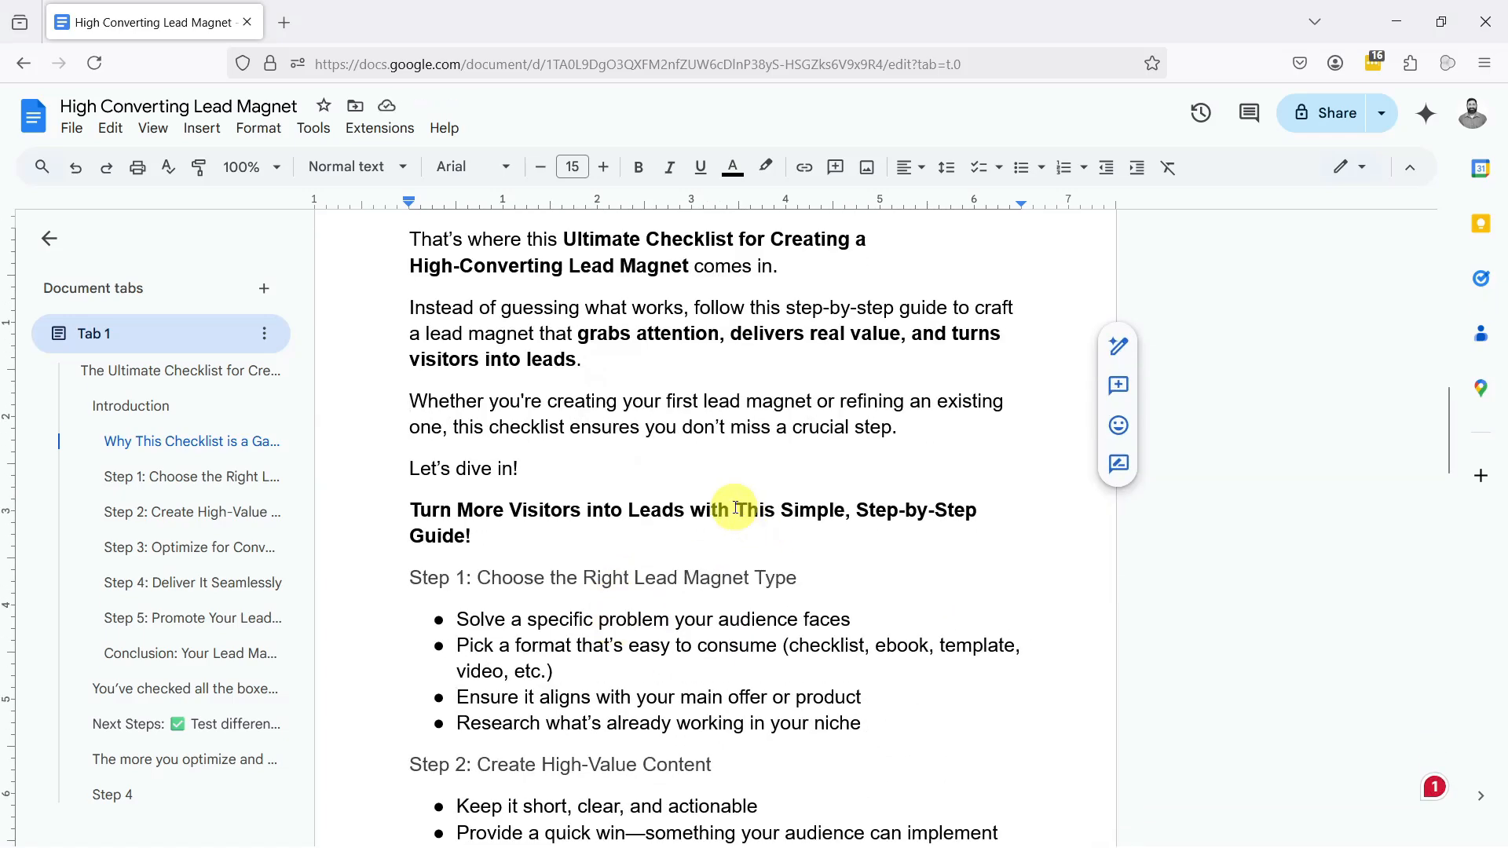
{"action": "scroll", "coordinate": [735, 508], "scroll_direction": "down", "scroll_amount": 2}
{"action": "left_click_drag", "start_coordinate": [794, 398], "coordinate": [409, 399]}
{"action": "left_click_drag", "start_coordinate": [728, 593], "coordinate": [414, 586], "text": "ctrl"}
{"action": "left_click", "coordinate": [733, 167]}
{"action": "left_click", "coordinate": [740, 208]}
{"action": "left_click", "coordinate": [669, 492]}
{"action": "triple_click", "coordinate": [668, 402]}
{"action": "left_click", "coordinate": [640, 174]}
{"action": "triple_click", "coordinate": [591, 587]}
{"action": "left_click", "coordinate": [643, 174]}
Step: Make the heading "Step 3: Optimize for Conversions" bold and black
{"action": "scroll", "coordinate": [711, 619], "scroll_direction": "down", "scroll_amount": 3}
{"action": "left_click_drag", "start_coordinate": [726, 505], "coordinate": [408, 505]}
{"action": "left_click", "coordinate": [638, 167]}
{"action": "left_click", "coordinate": [733, 168]}
{"action": "left_click", "coordinate": [741, 207]}
{"action": "scroll", "coordinate": [648, 400], "scroll_direction": "down", "scroll_amount": 3}
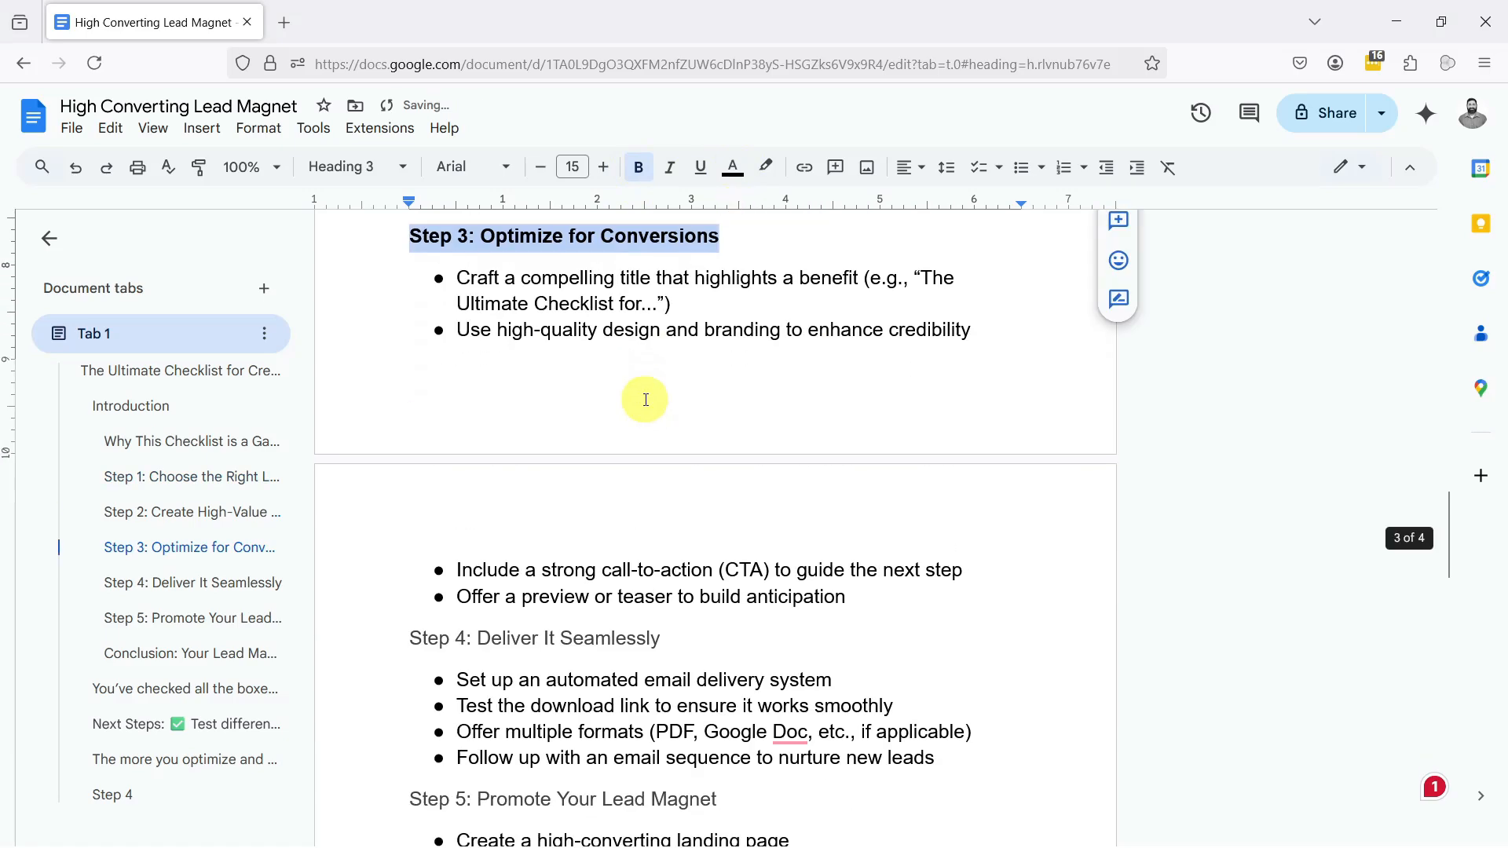
Step: Make the headings "Step 4: Deliver It Seamlessly" and "Step 5: Promote Your Lead Magnet" black and bold
{"action": "scroll", "coordinate": [648, 400], "scroll_direction": "down", "scroll_amount": 2}
{"action": "triple_click", "coordinate": [487, 458]}
{"action": "left_click_drag", "start_coordinate": [464, 616], "coordinate": [727, 621], "text": "ctrl"}
{"action": "left_click", "coordinate": [733, 167]}
{"action": "left_click", "coordinate": [736, 207]}
{"action": "left_click", "coordinate": [638, 167]}
Step: Download the finished checklist document as a PDF
{"action": "key", "text": "ctrl+Home"}
{"action": "left_click", "coordinate": [72, 128]}
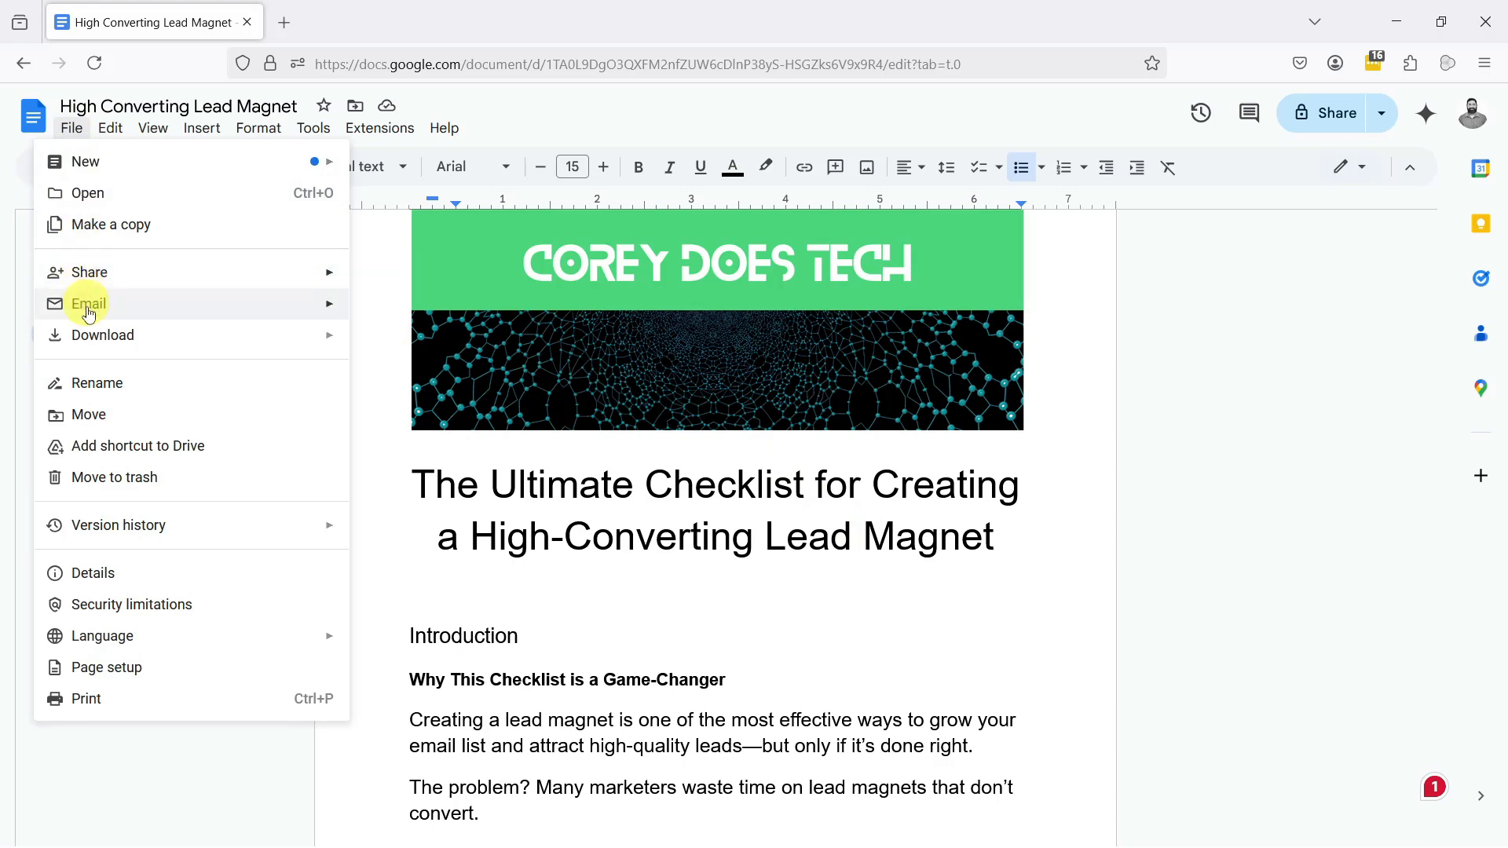
{"action": "mouse_move", "coordinate": [101, 343]}
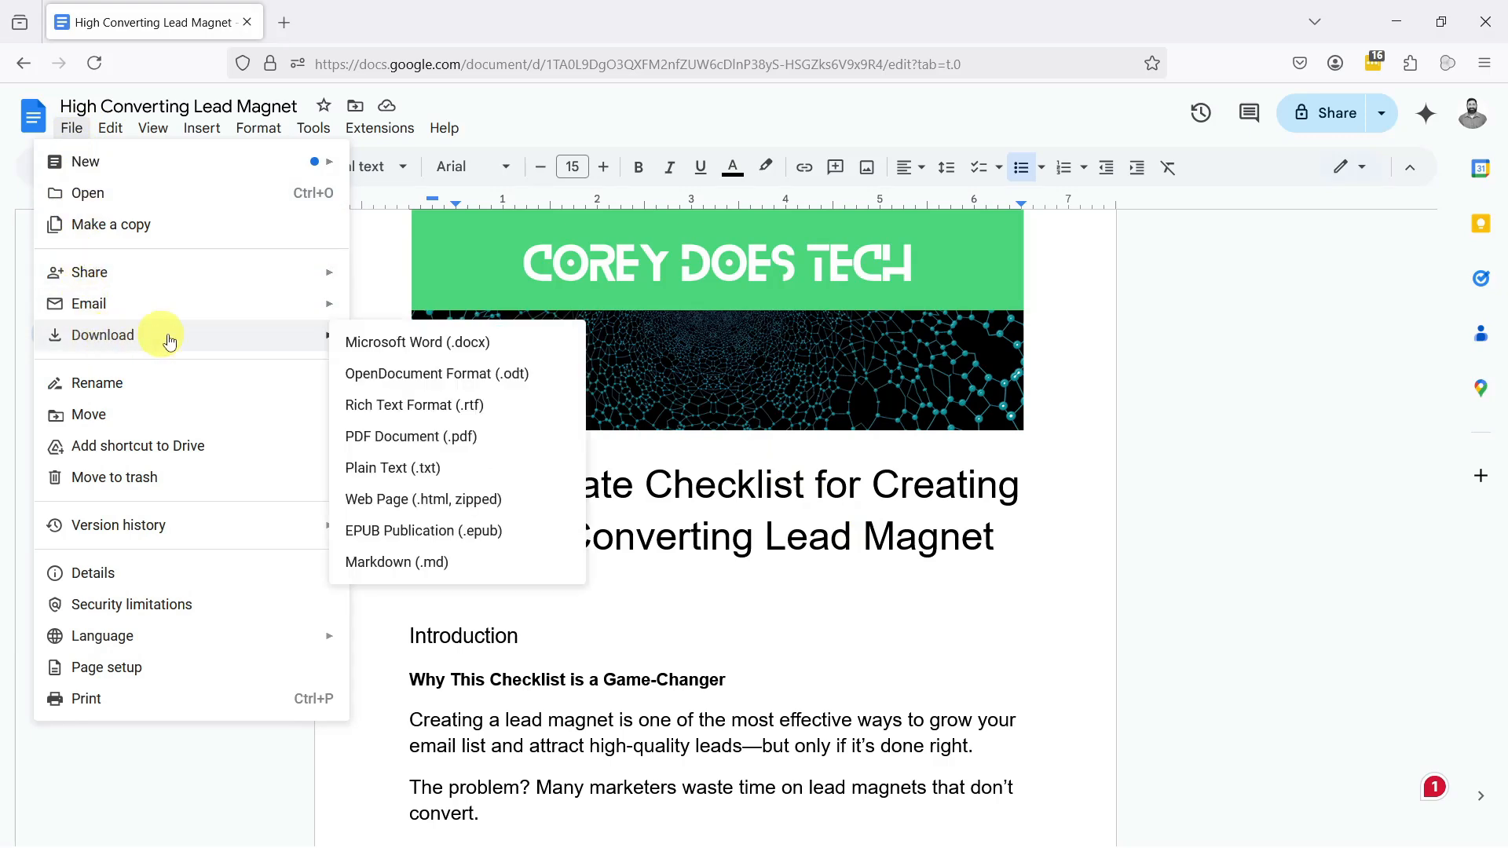
{"action": "left_click", "coordinate": [542, 438]}
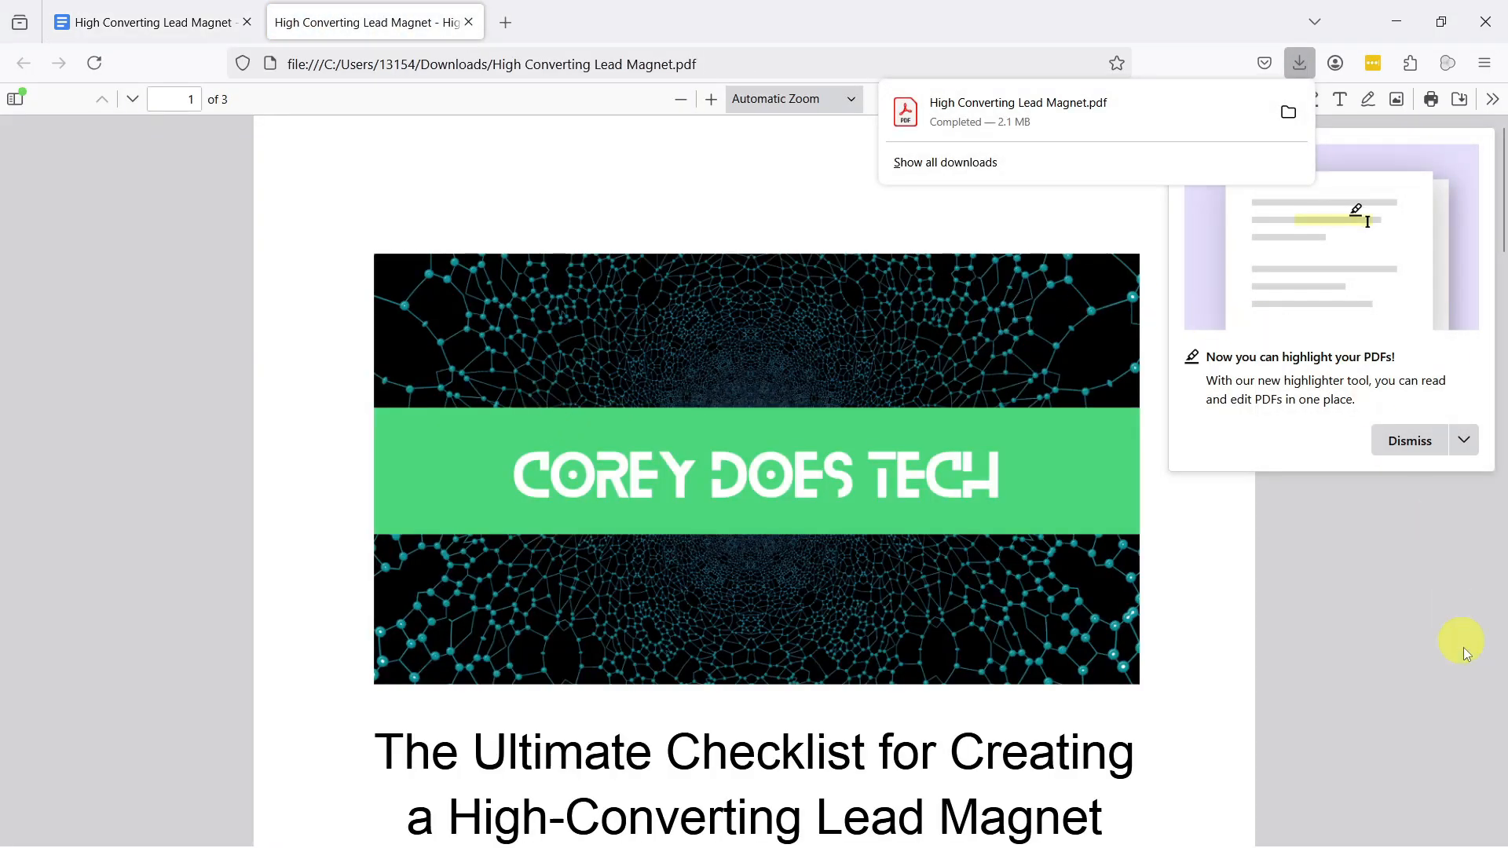
Step: Dismiss the highlighter notice and review the downloaded PDF's banner, title, paragraphs and step headings across its pages
{"action": "left_click", "coordinate": [1413, 441]}
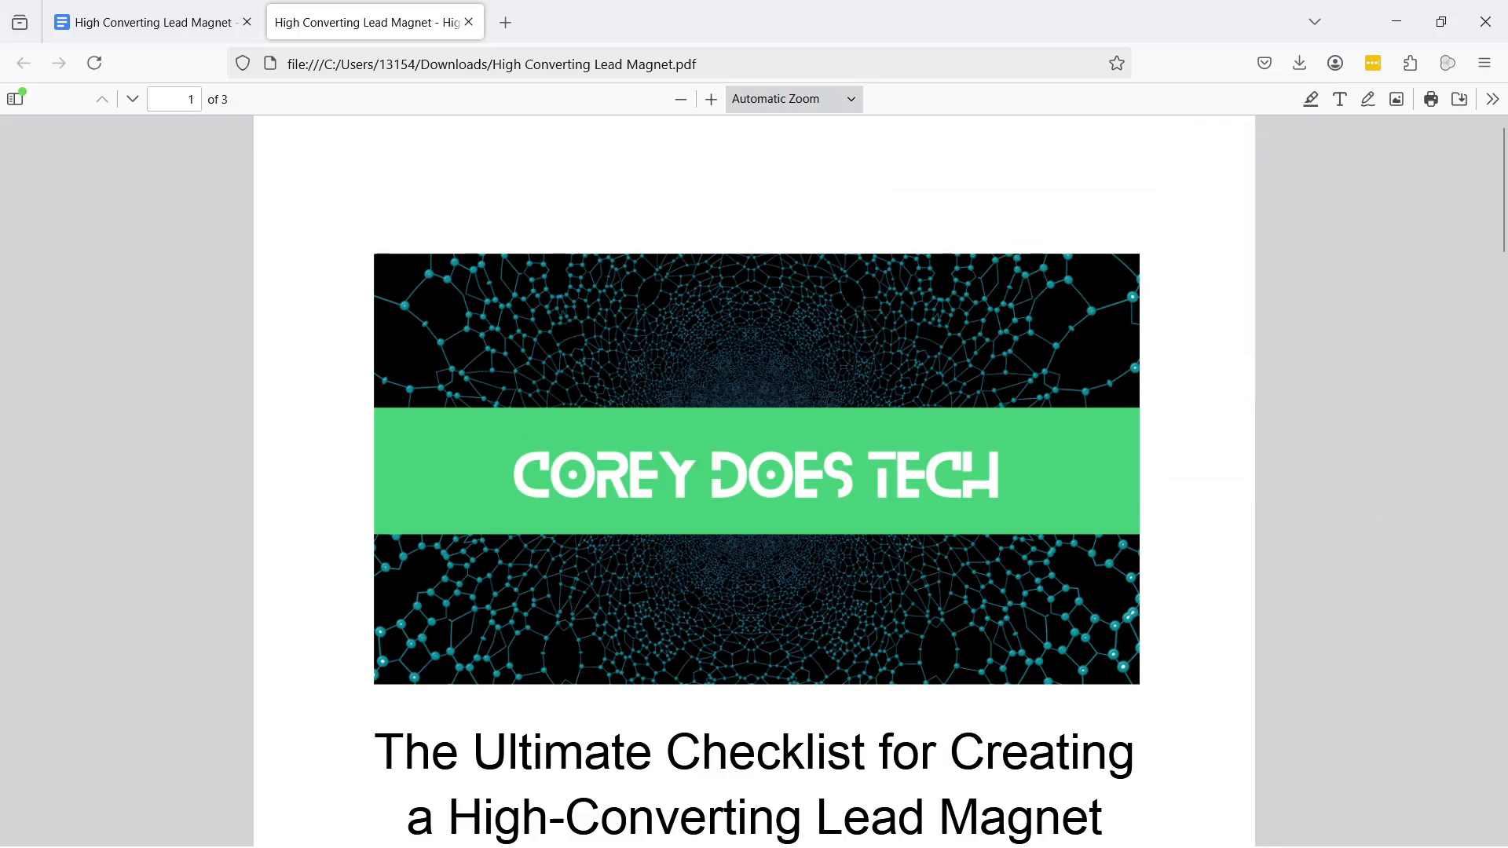
{"action": "scroll", "coordinate": [1118, 469], "scroll_direction": "down", "scroll_amount": 5}
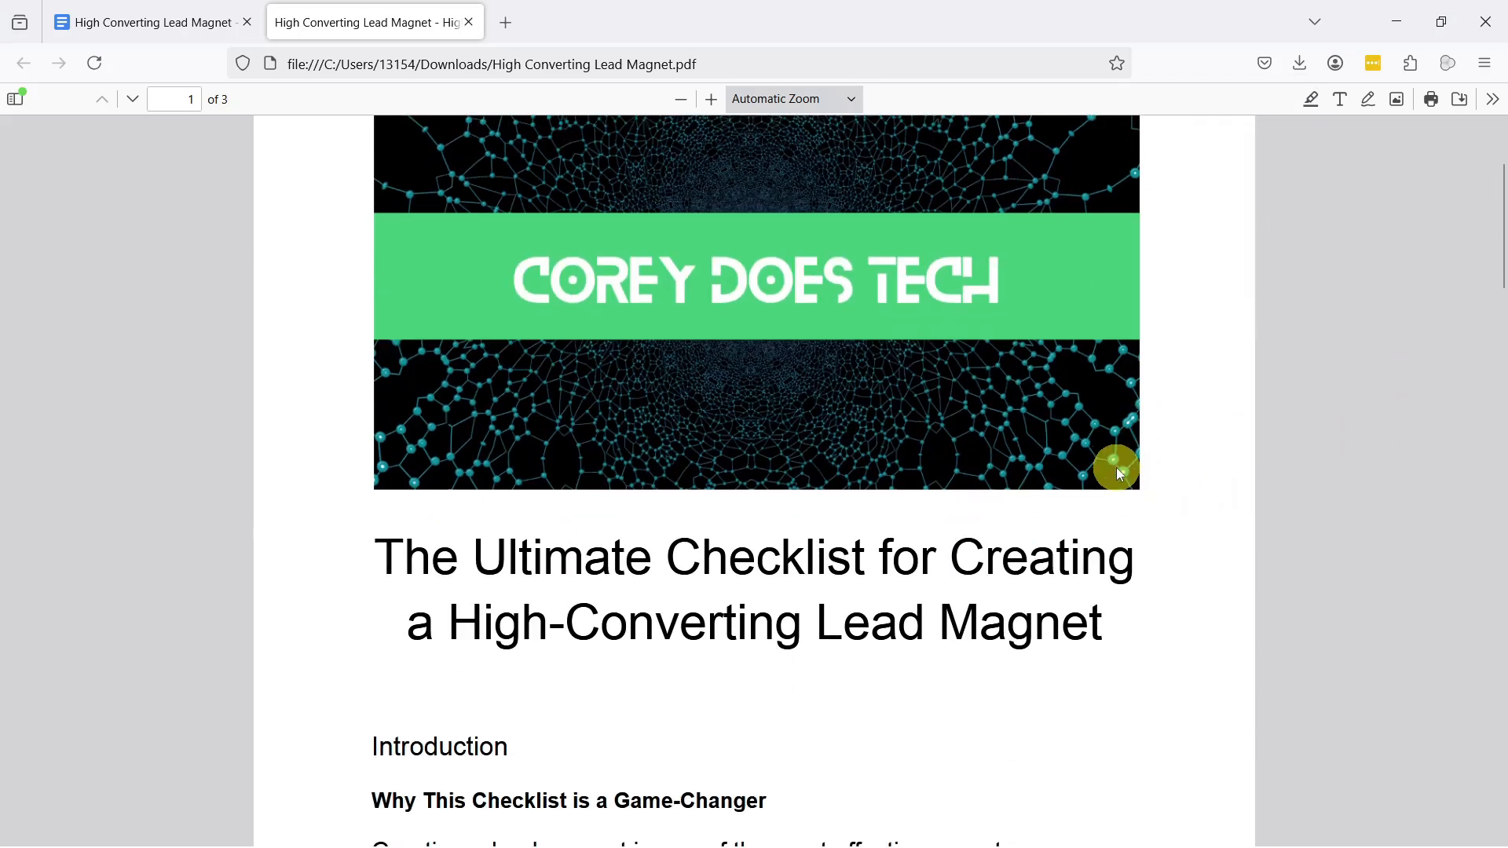
{"action": "scroll", "coordinate": [1118, 471], "scroll_direction": "down", "scroll_amount": 8}
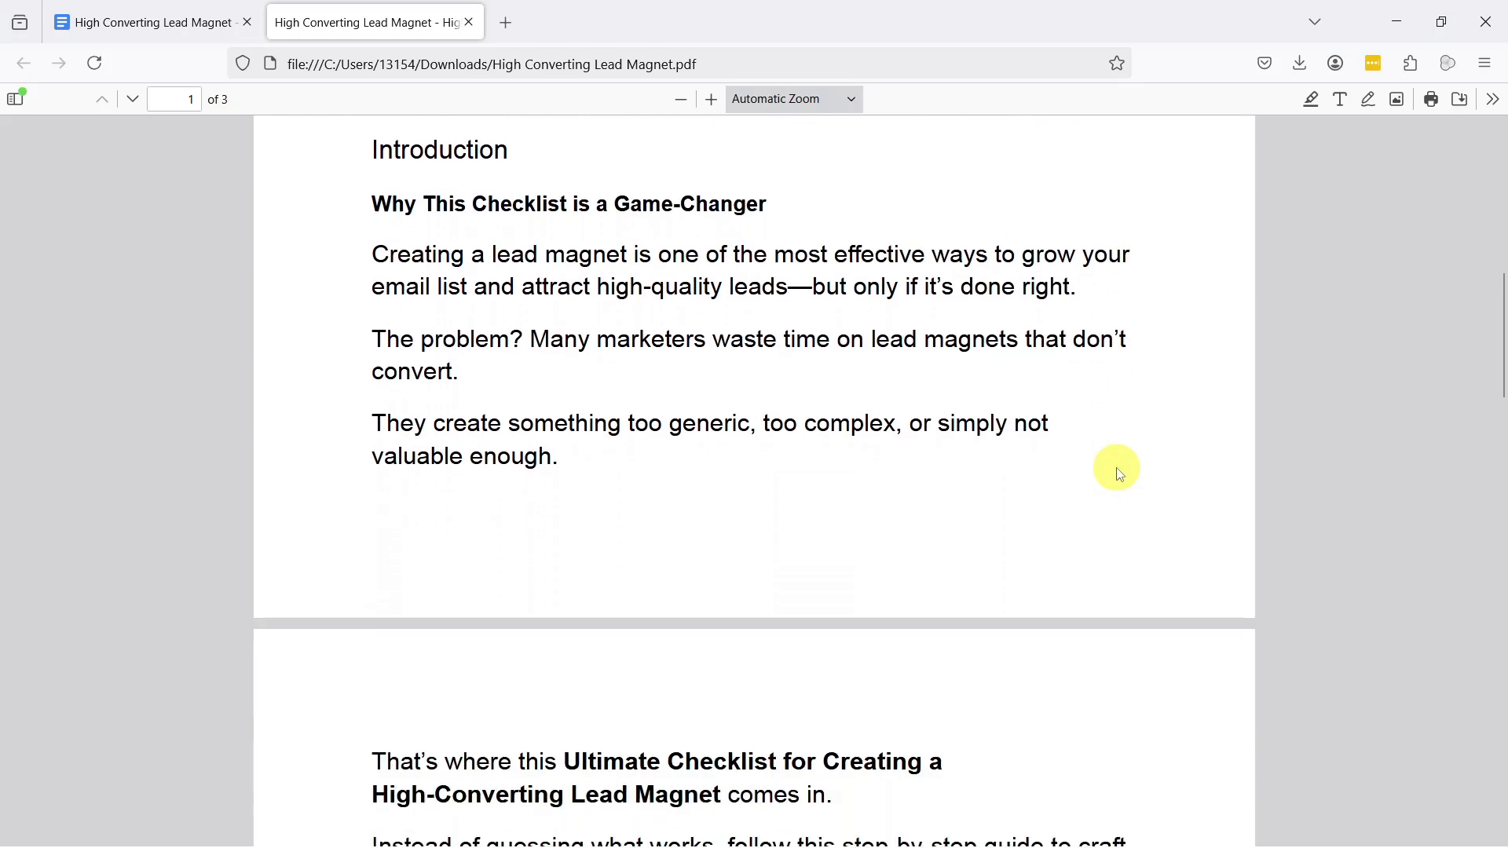
{"action": "scroll", "coordinate": [1119, 473], "scroll_direction": "down", "scroll_amount": 7}
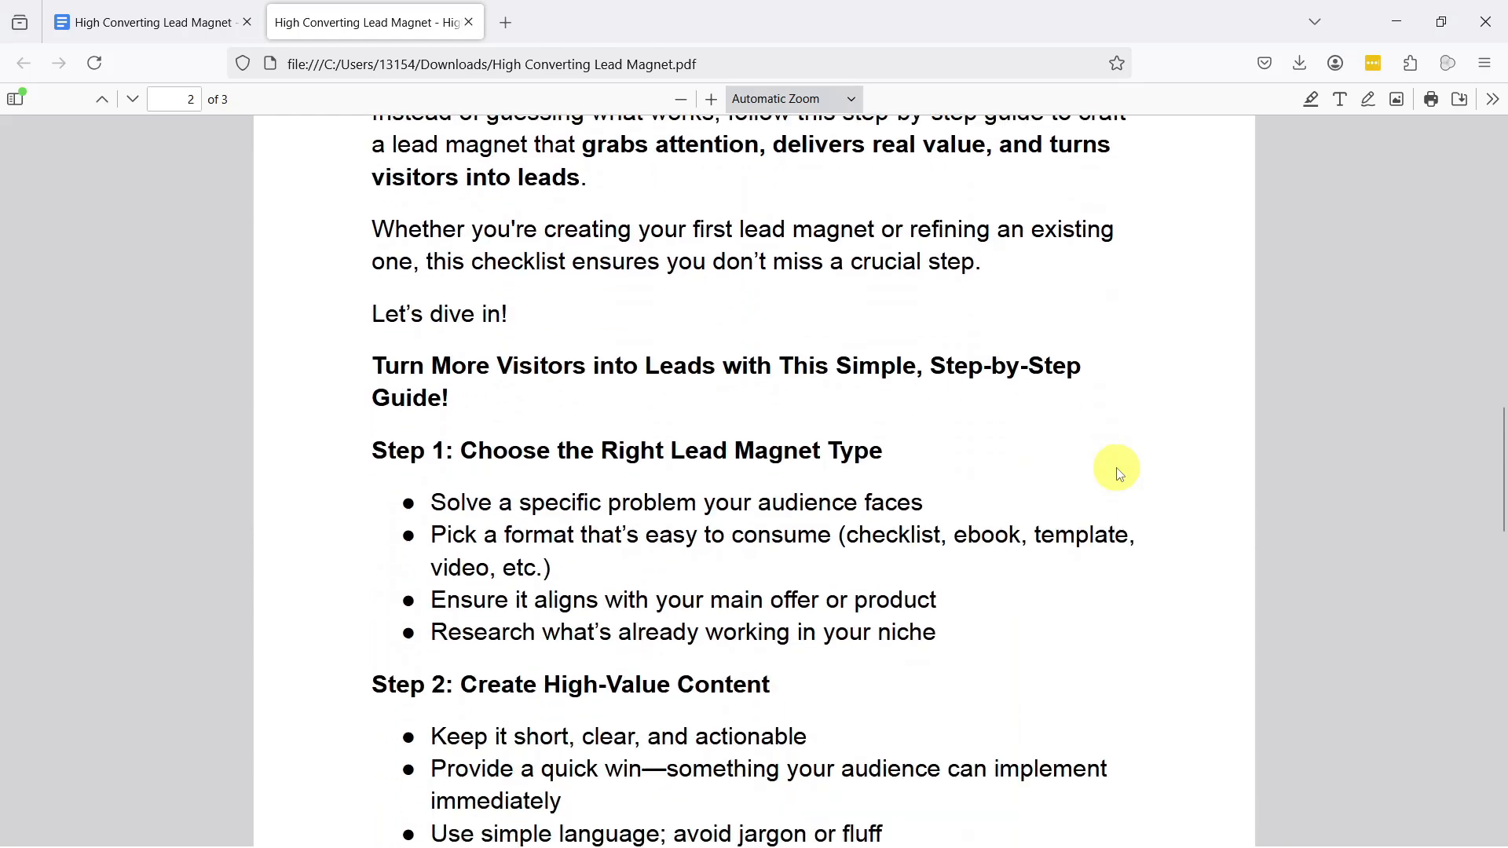
{"action": "scroll", "coordinate": [1120, 473], "scroll_direction": "down", "scroll_amount": 10}
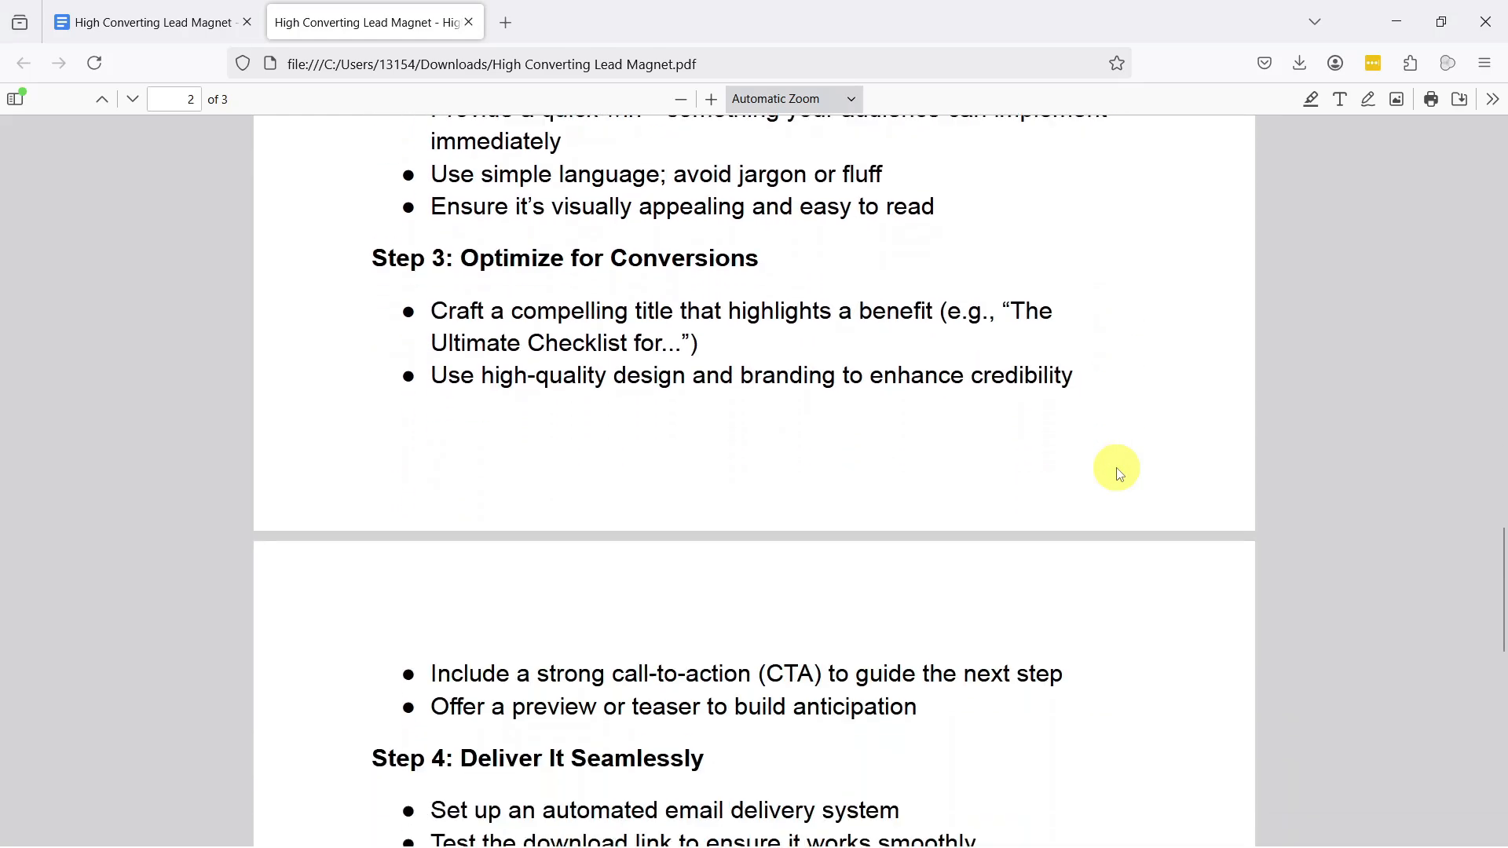
{"action": "scroll", "coordinate": [1120, 474], "scroll_direction": "down", "scroll_amount": 3}
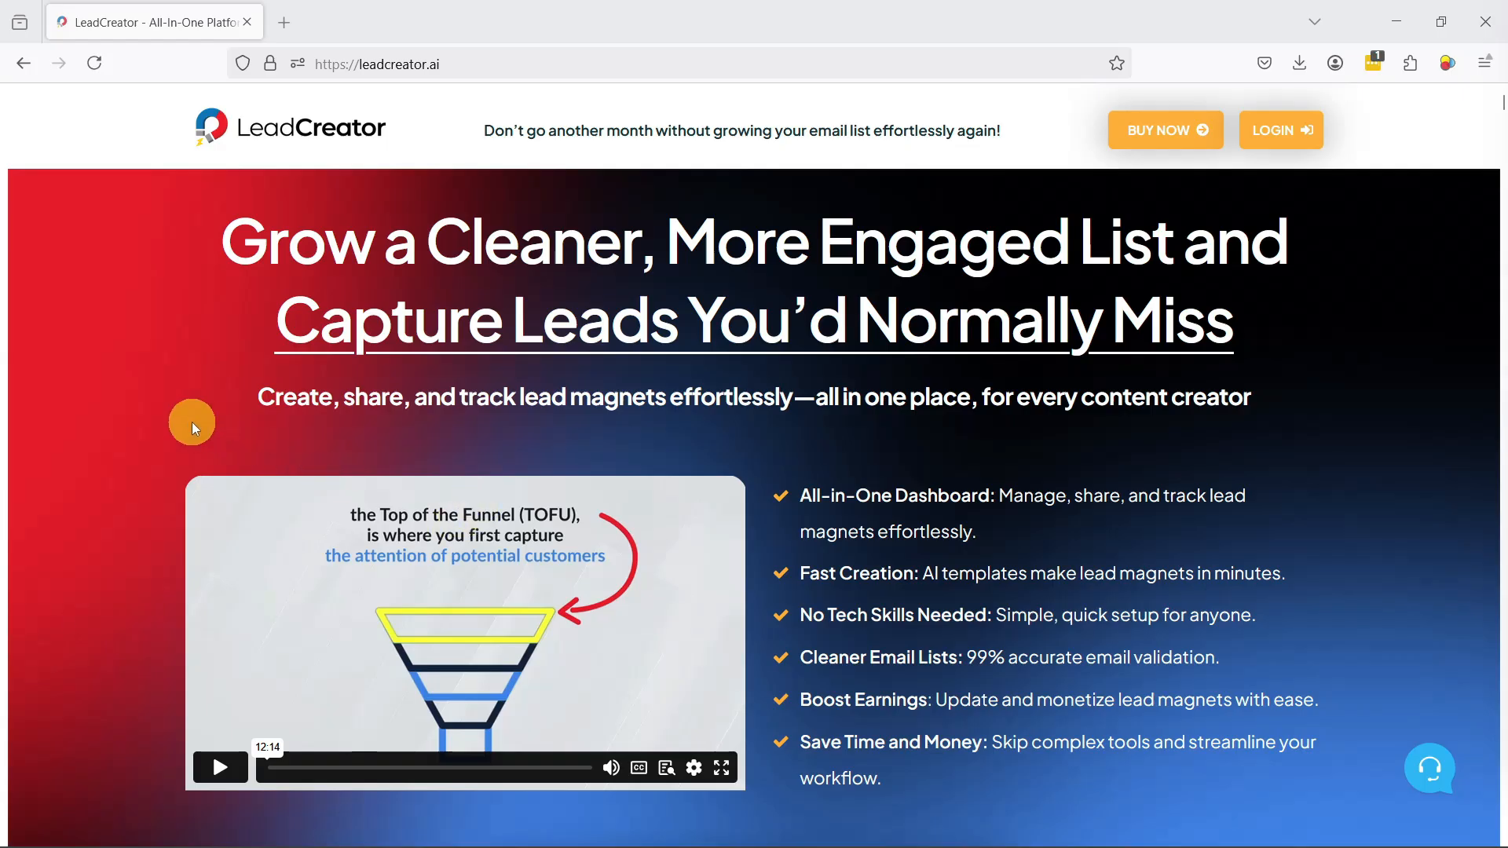
Step: Switch to LeadCreator and start a new lead magnet named "how to make juicy burgers on a charcoal grill"
{"action": "scroll", "coordinate": [135, 409], "scroll_direction": "down", "scroll_amount": 5}
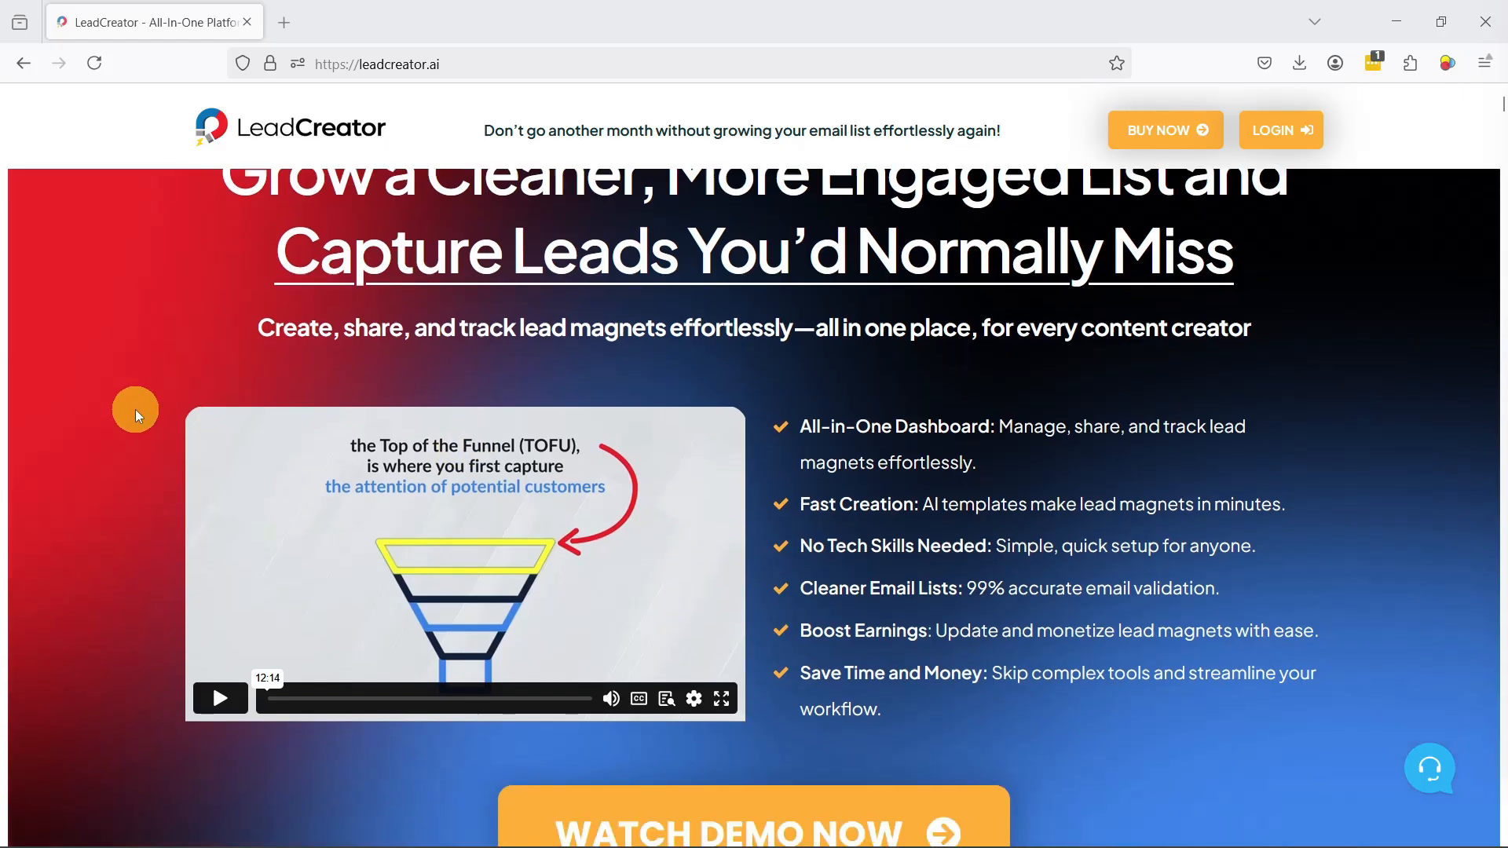
{"action": "scroll", "coordinate": [135, 408], "scroll_direction": "down", "scroll_amount": 4}
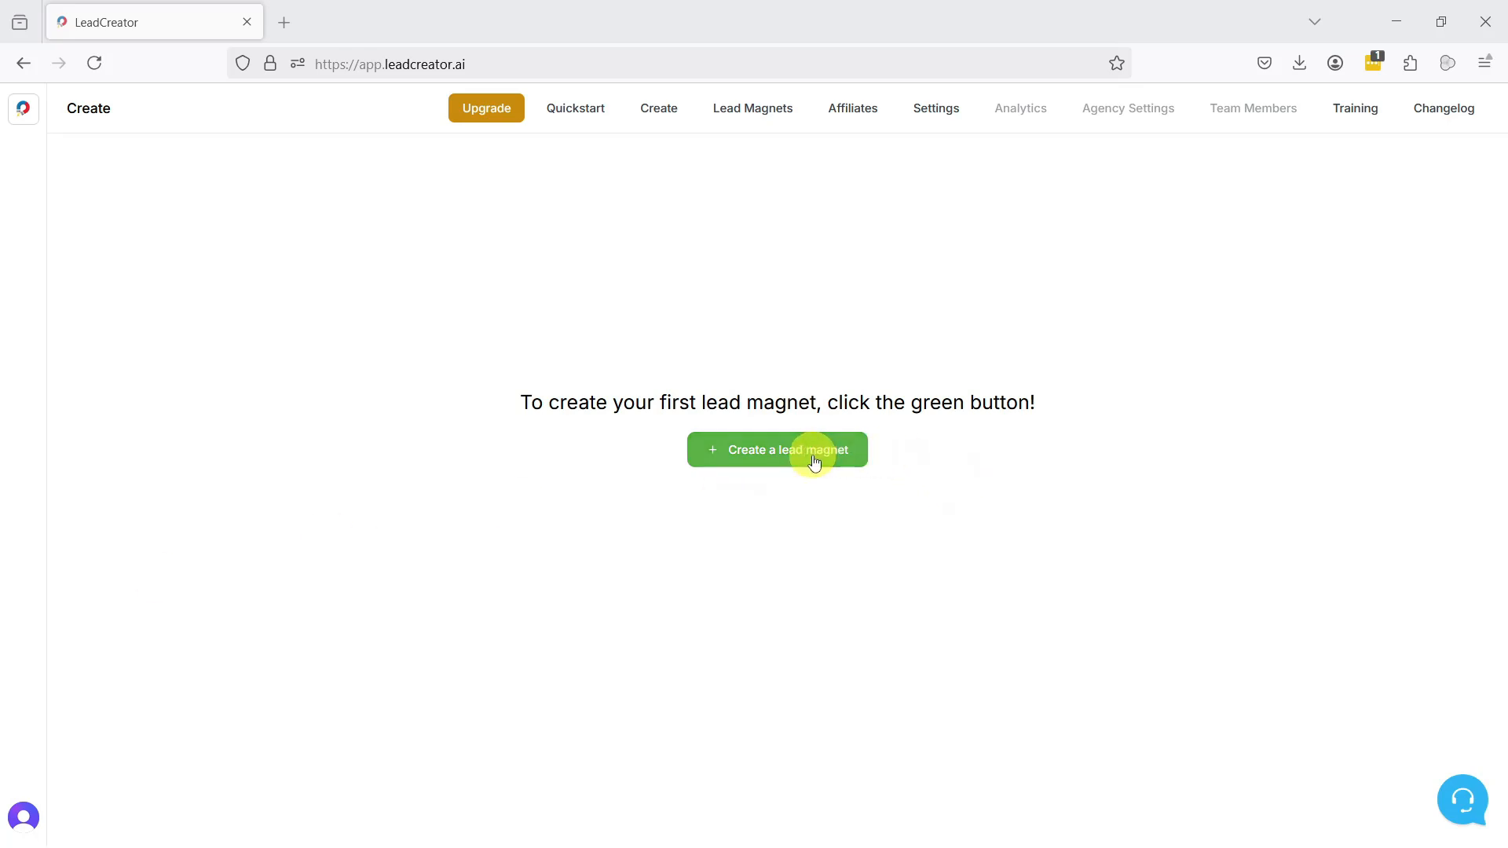
{"action": "left_click", "coordinate": [814, 462]}
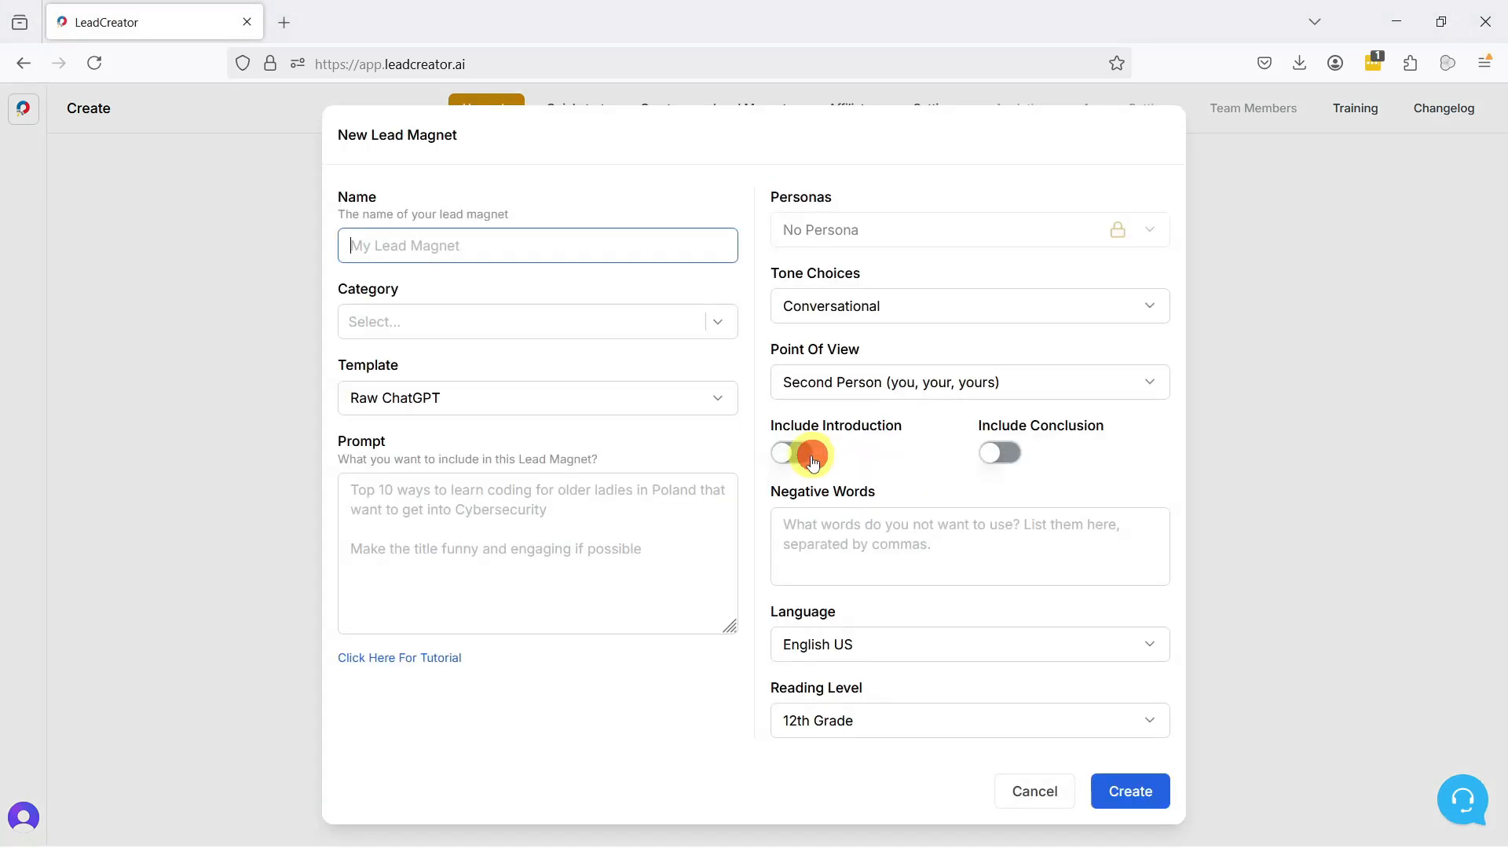
{"action": "type", "text": "how treo"}
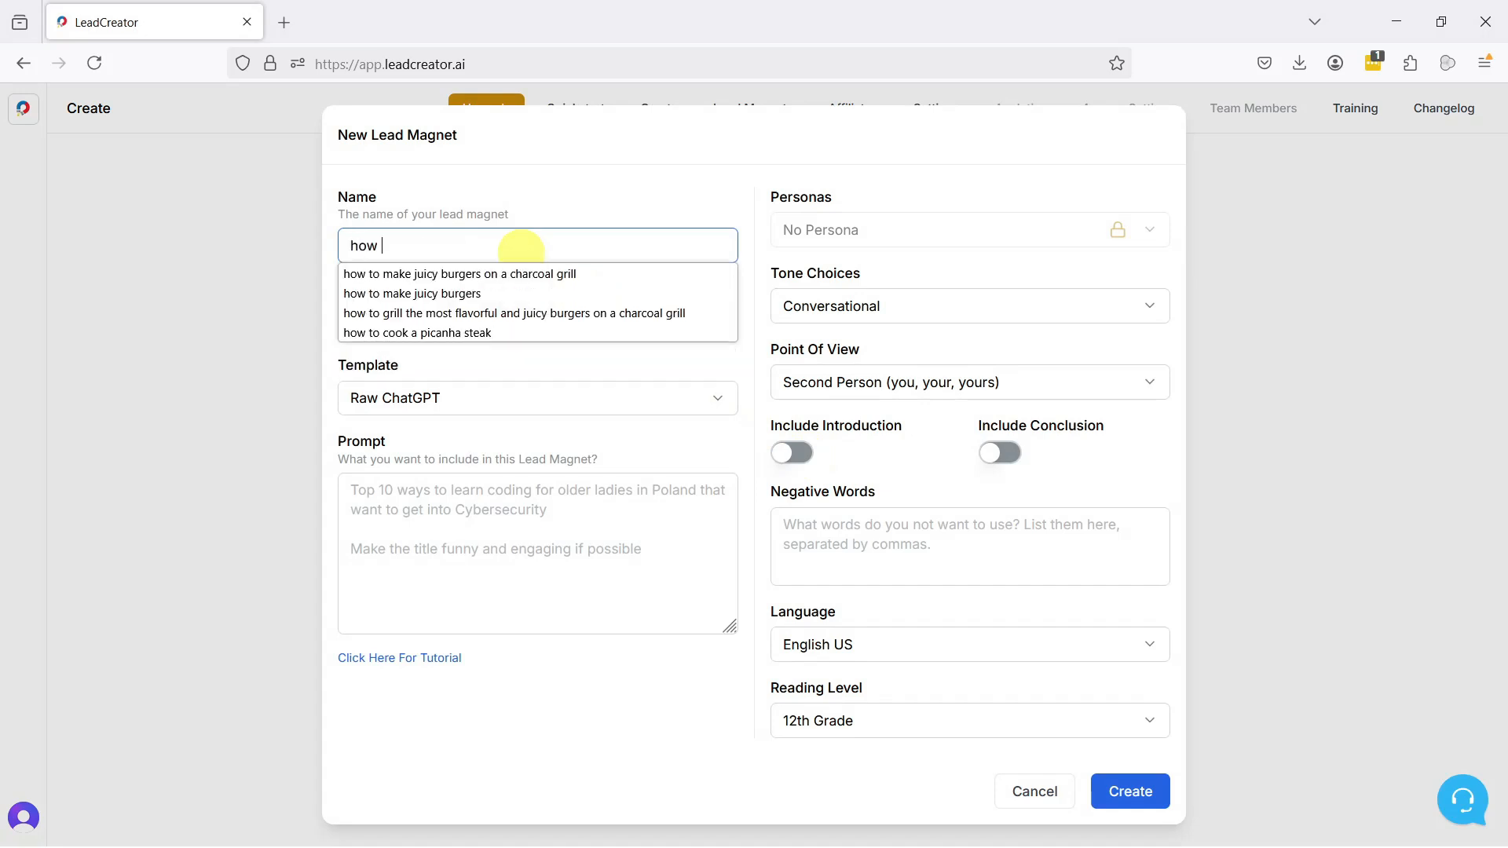
{"action": "key", "text": "BackSpace"}
{"action": "key", "text": "BackSpace"}
{"action": "key", "text": "BackSpace"}
{"action": "key", "text": "BackSpace"}
{"action": "key", "text": "BackSpace"}
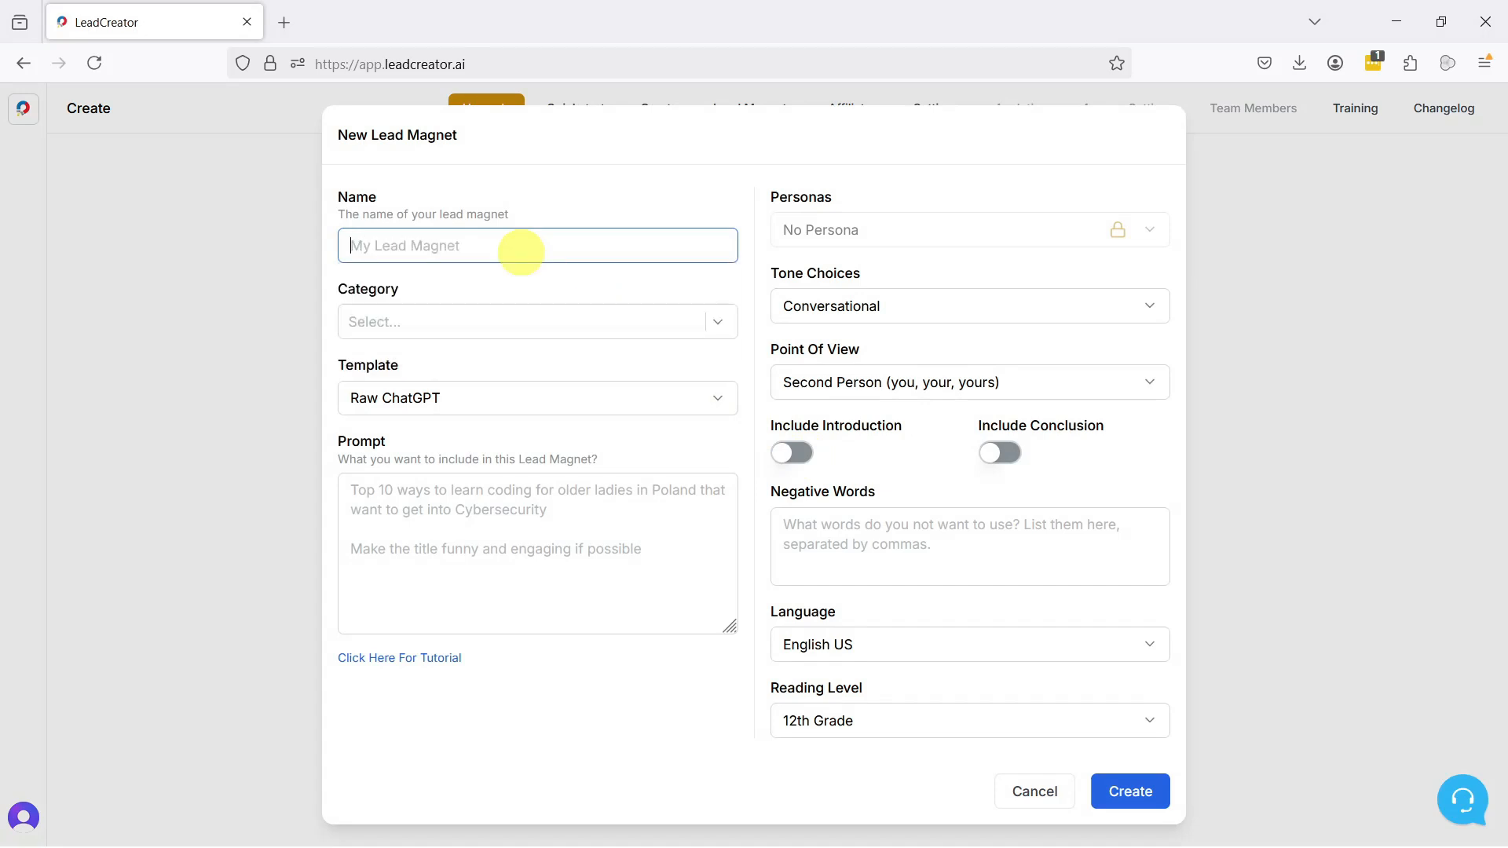
{"action": "type", "text": "how to"}
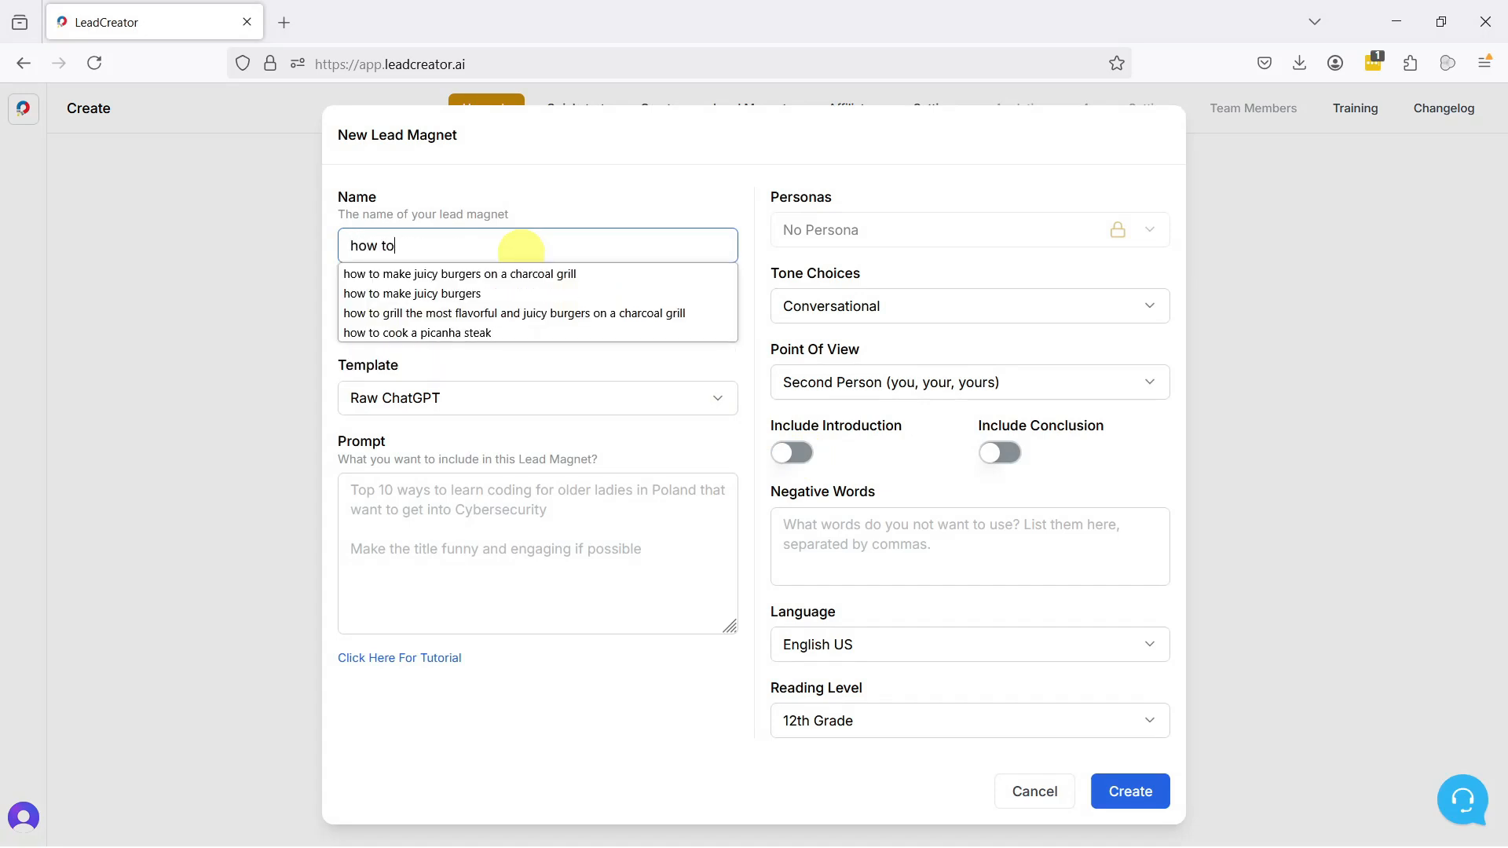
{"action": "type", "text": "make juicy burgers o"}
{"action": "type", "text": "n a charcoal grill"}
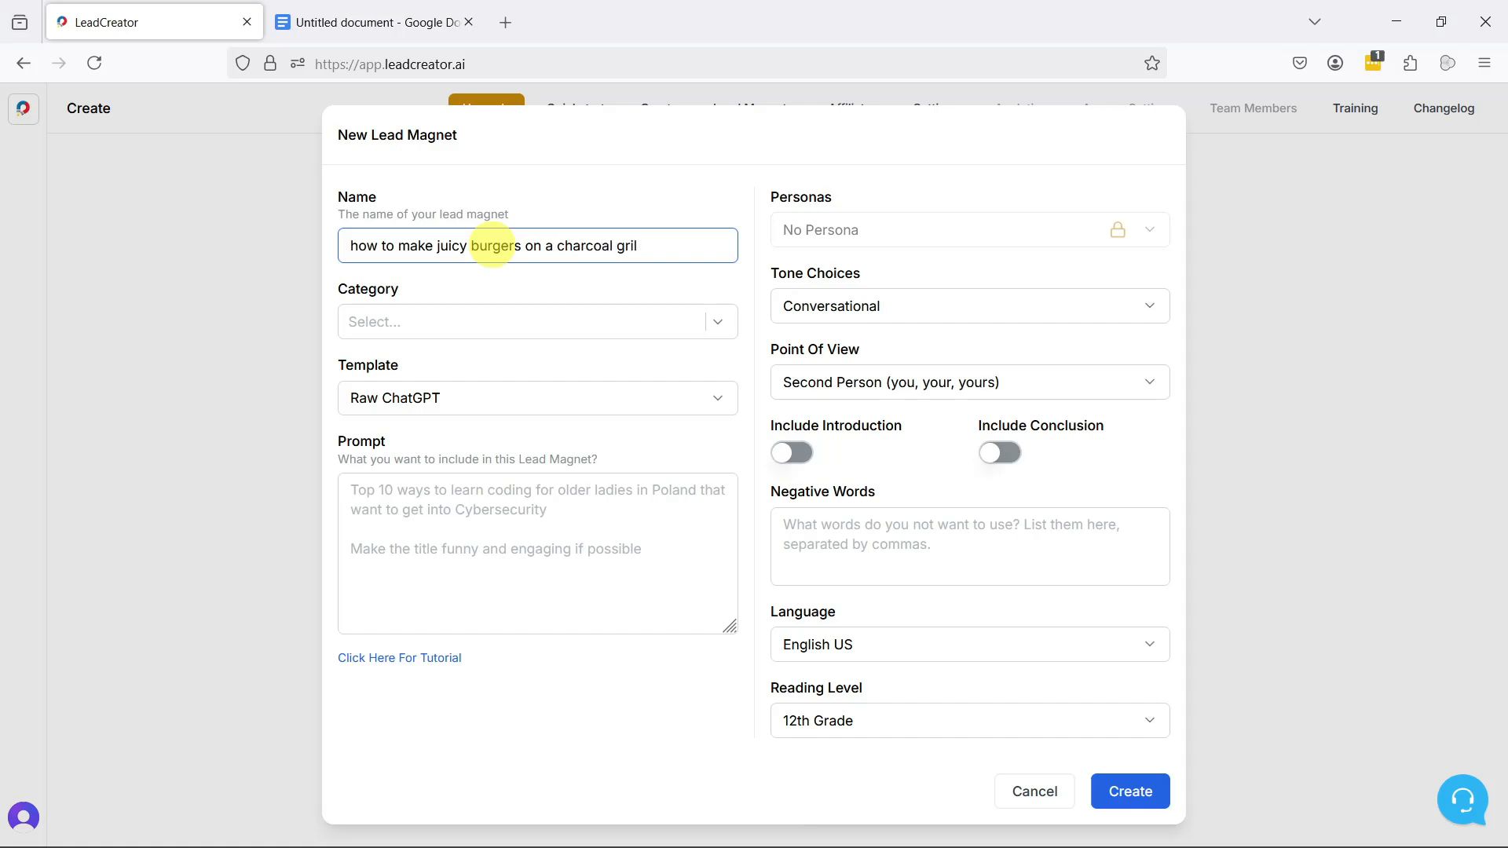
{"action": "left_click", "coordinate": [526, 283]}
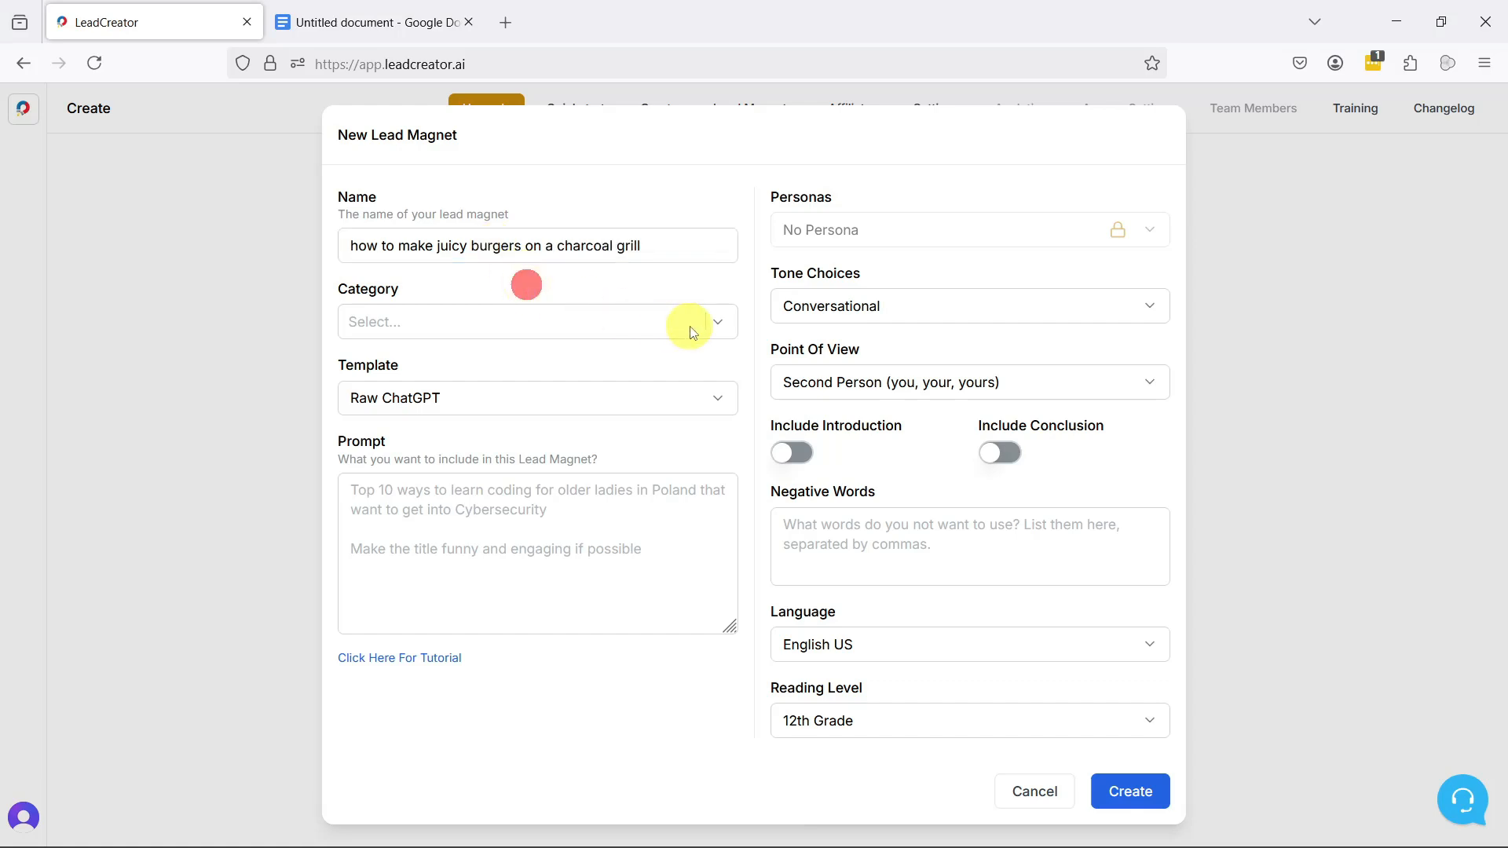
Step: Set the new lead magnet's category to pdf
{"action": "left_click", "coordinate": [717, 323]}
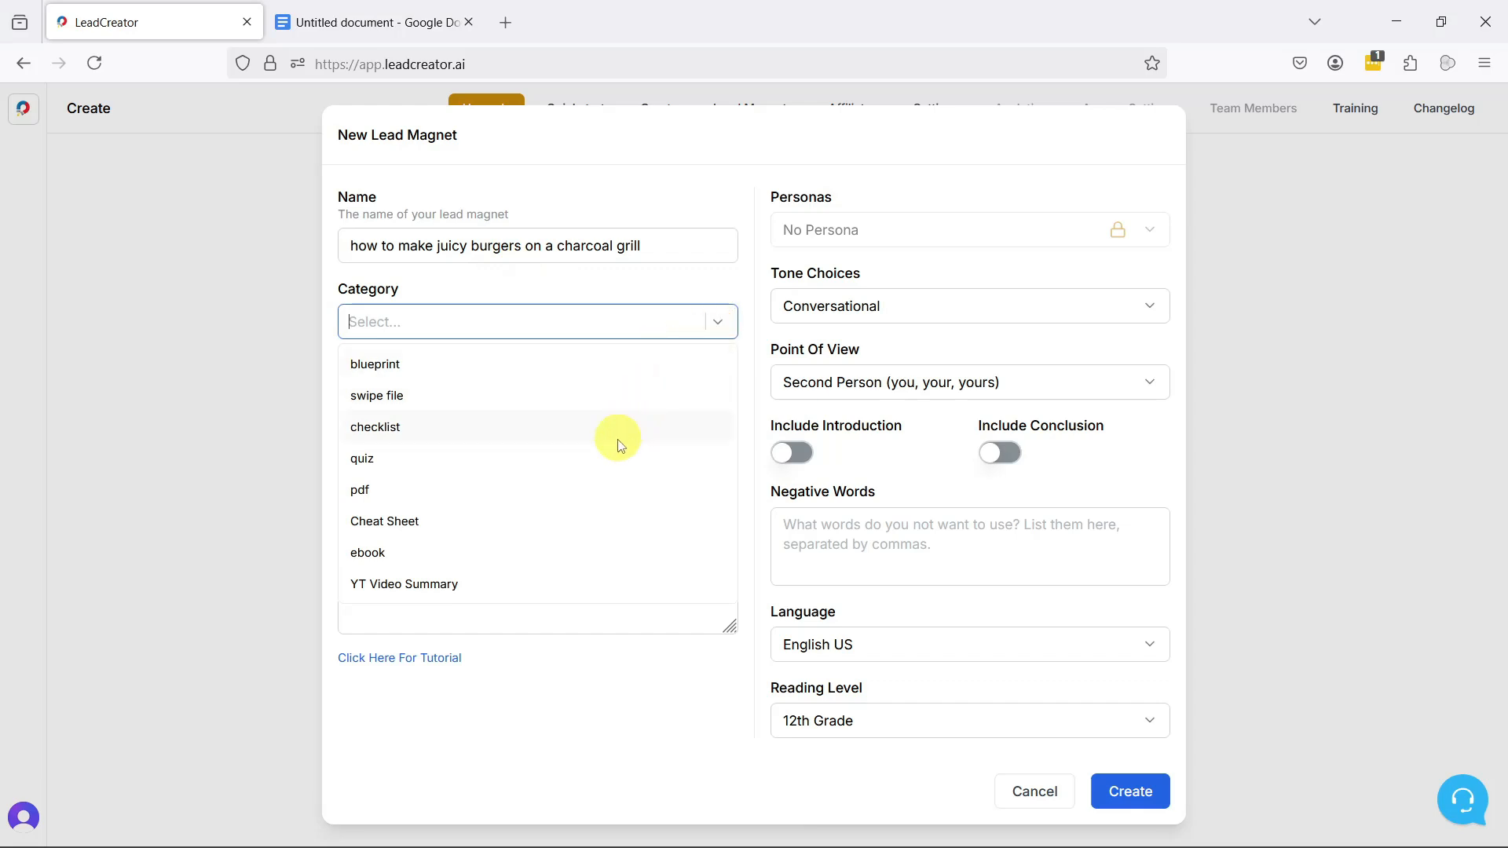
{"action": "left_click", "coordinate": [575, 487]}
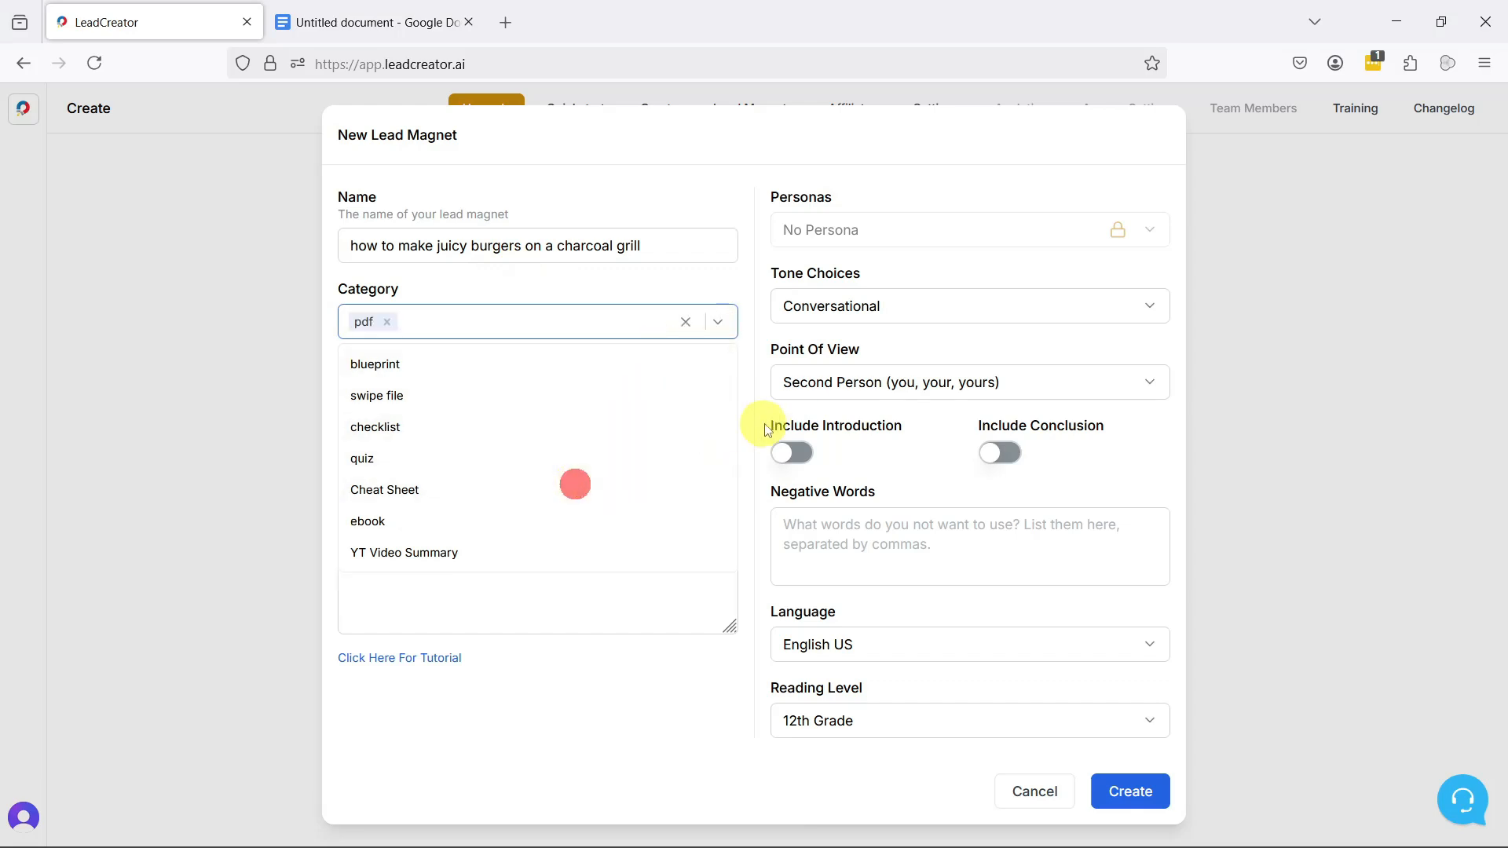
{"action": "left_click", "coordinate": [748, 375]}
{"action": "left_click", "coordinate": [717, 401]}
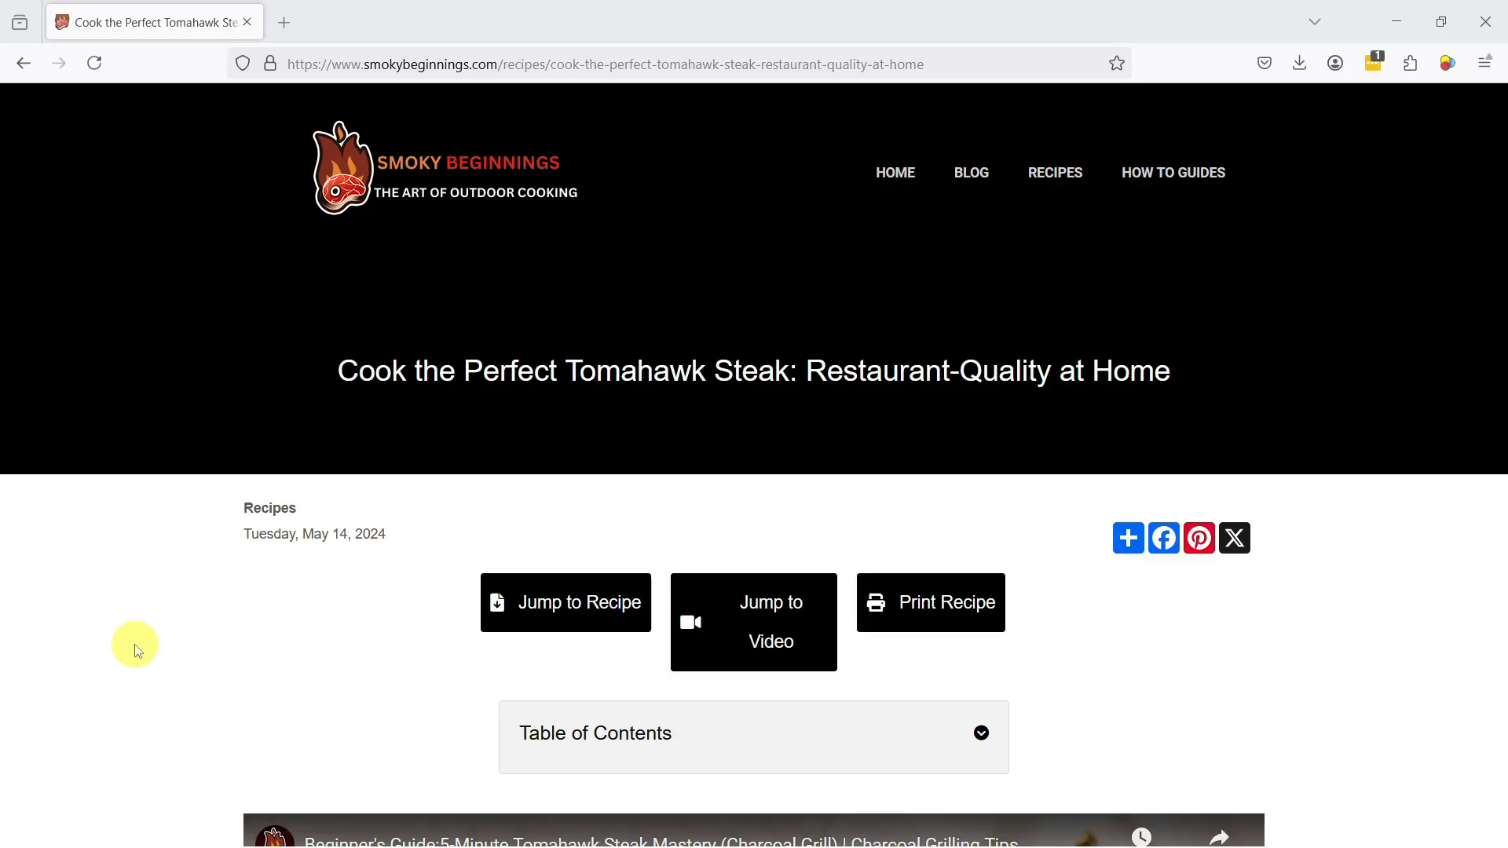
Step: Examine the tomahawk steak recipe page on smokybeginnings.com down to the free cookbook sign-up form
{"action": "scroll", "coordinate": [267, 642], "scroll_direction": "down", "scroll_amount": 8}
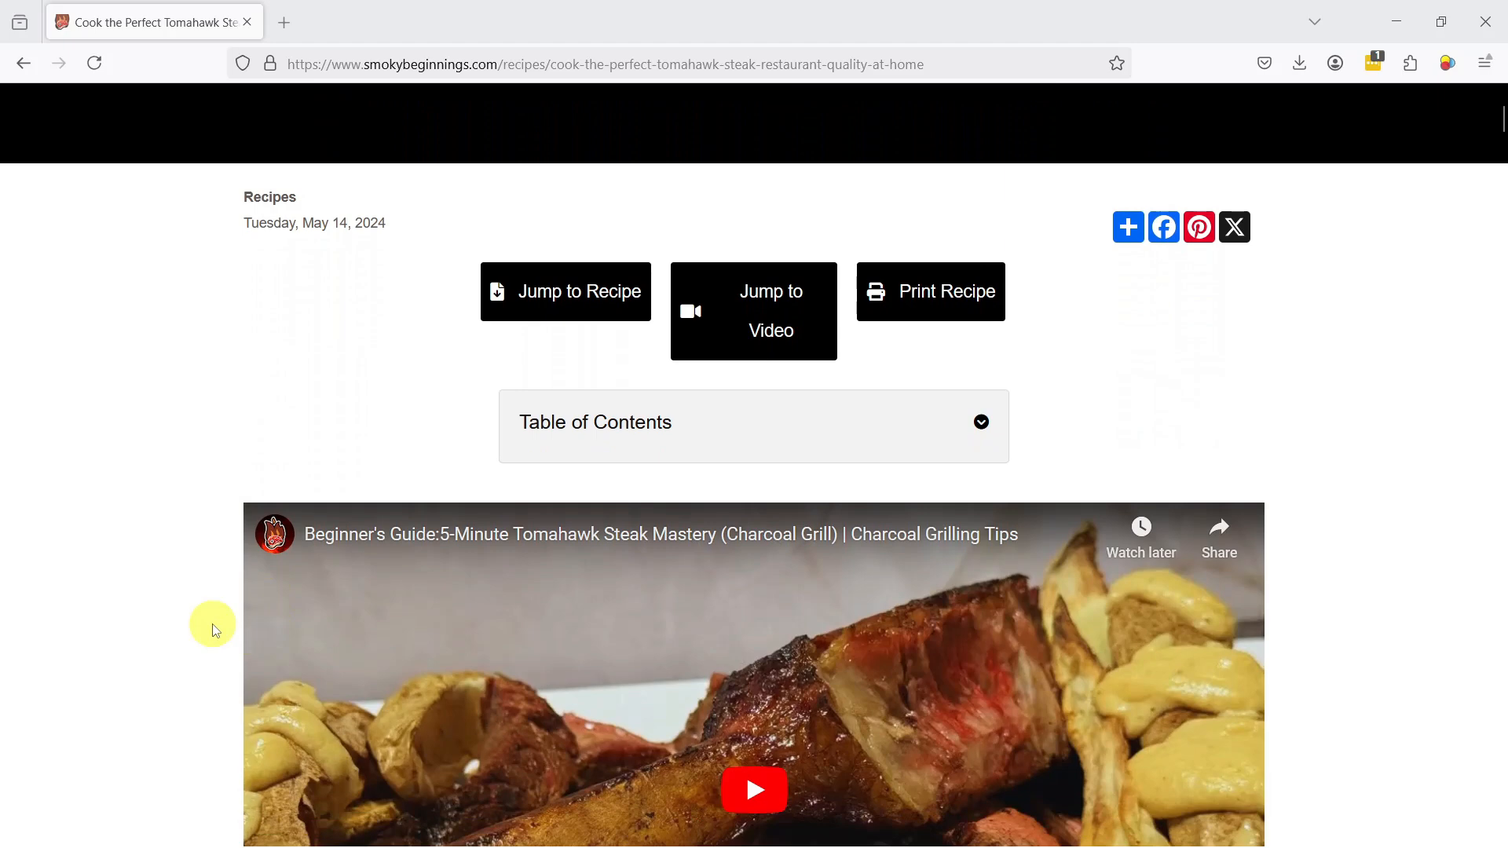
{"action": "scroll", "coordinate": [197, 628], "scroll_direction": "down", "scroll_amount": 7}
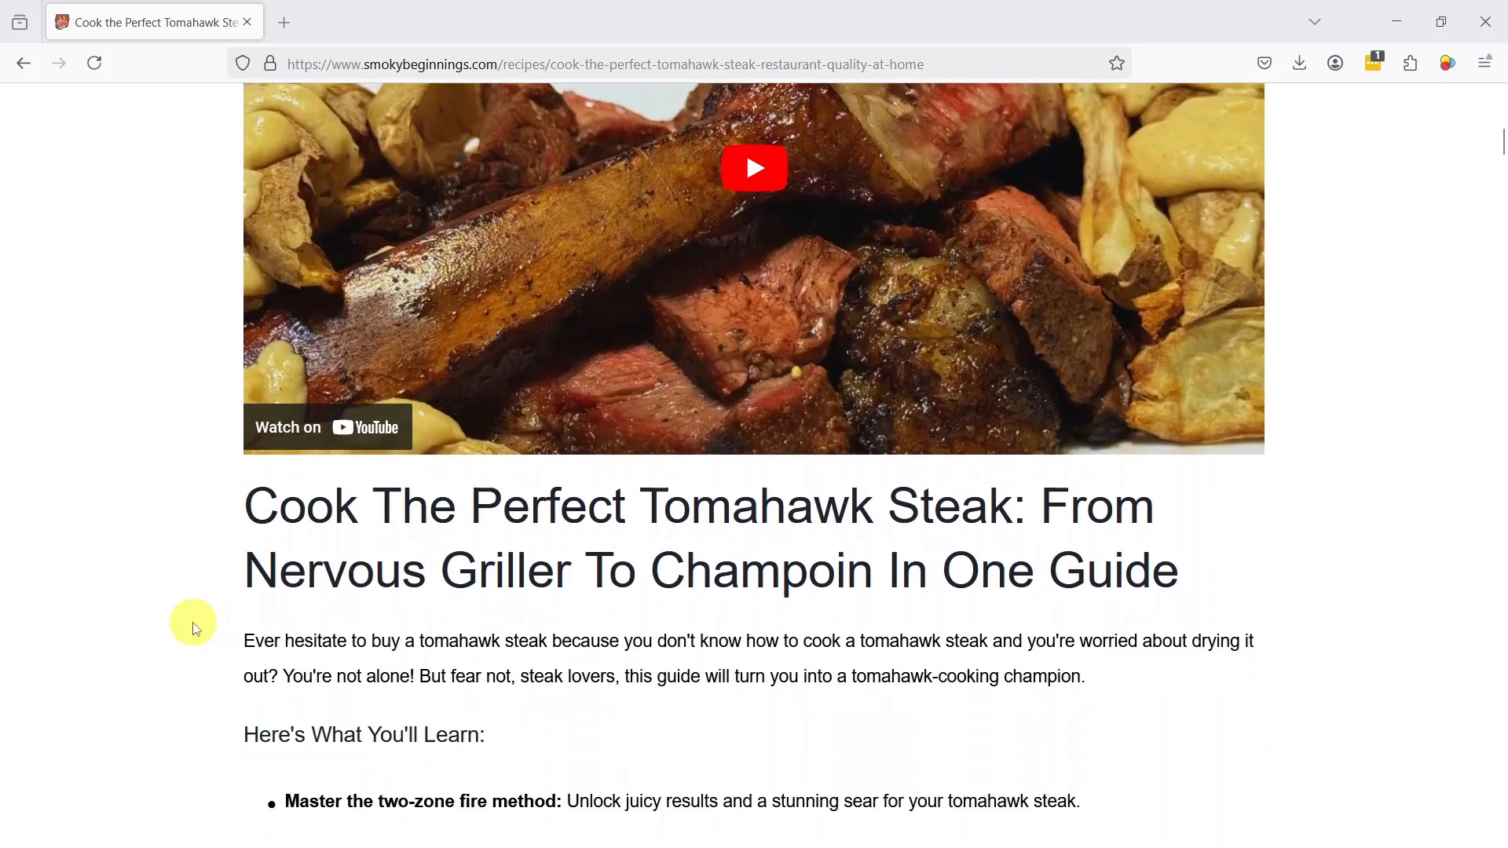
{"action": "scroll", "coordinate": [189, 626], "scroll_direction": "down", "scroll_amount": 8}
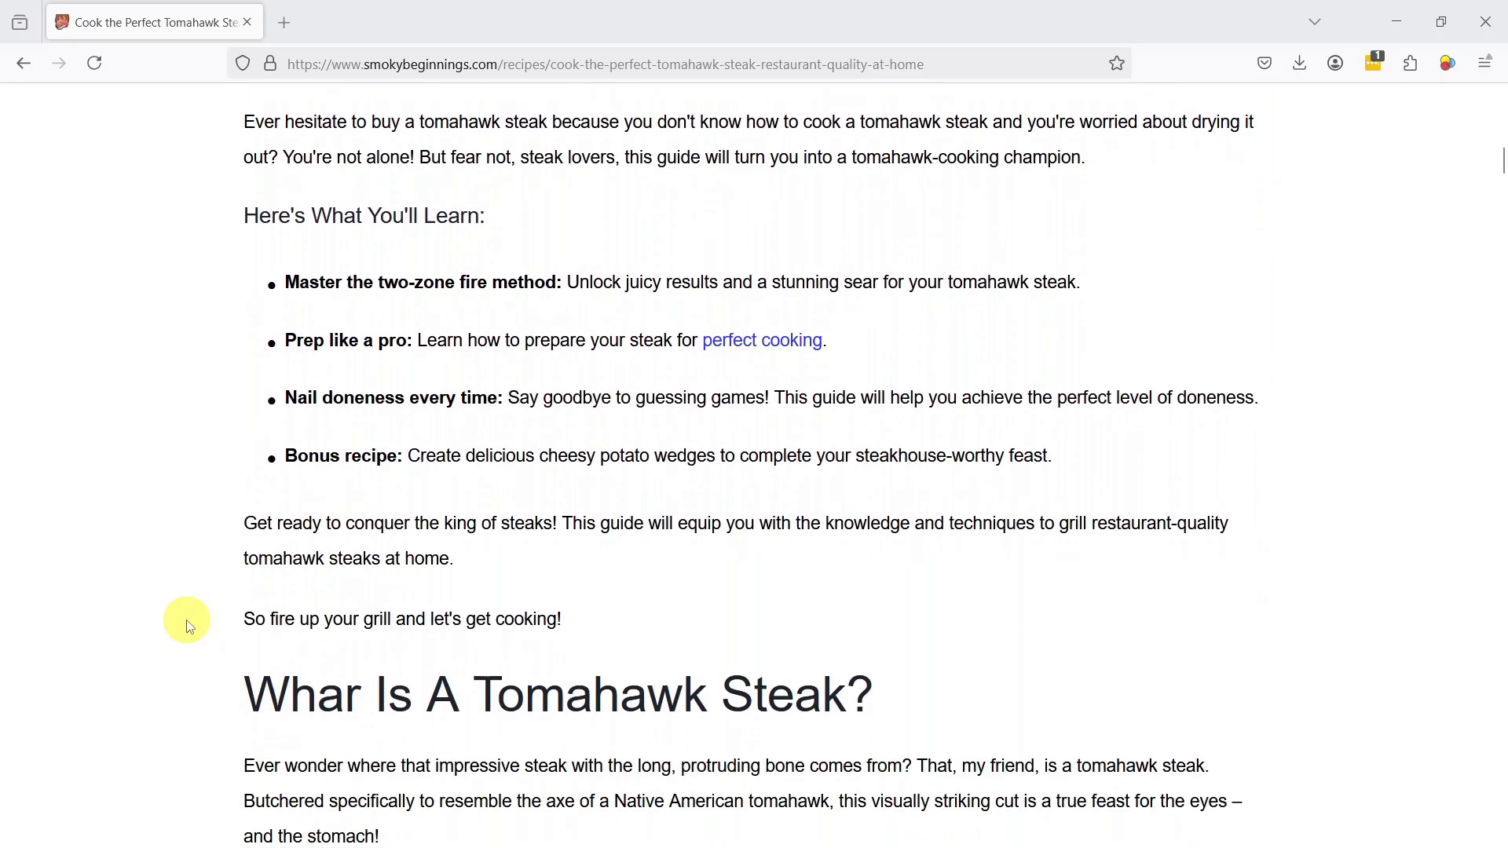
{"action": "scroll", "coordinate": [190, 626], "scroll_direction": "down", "scroll_amount": 4}
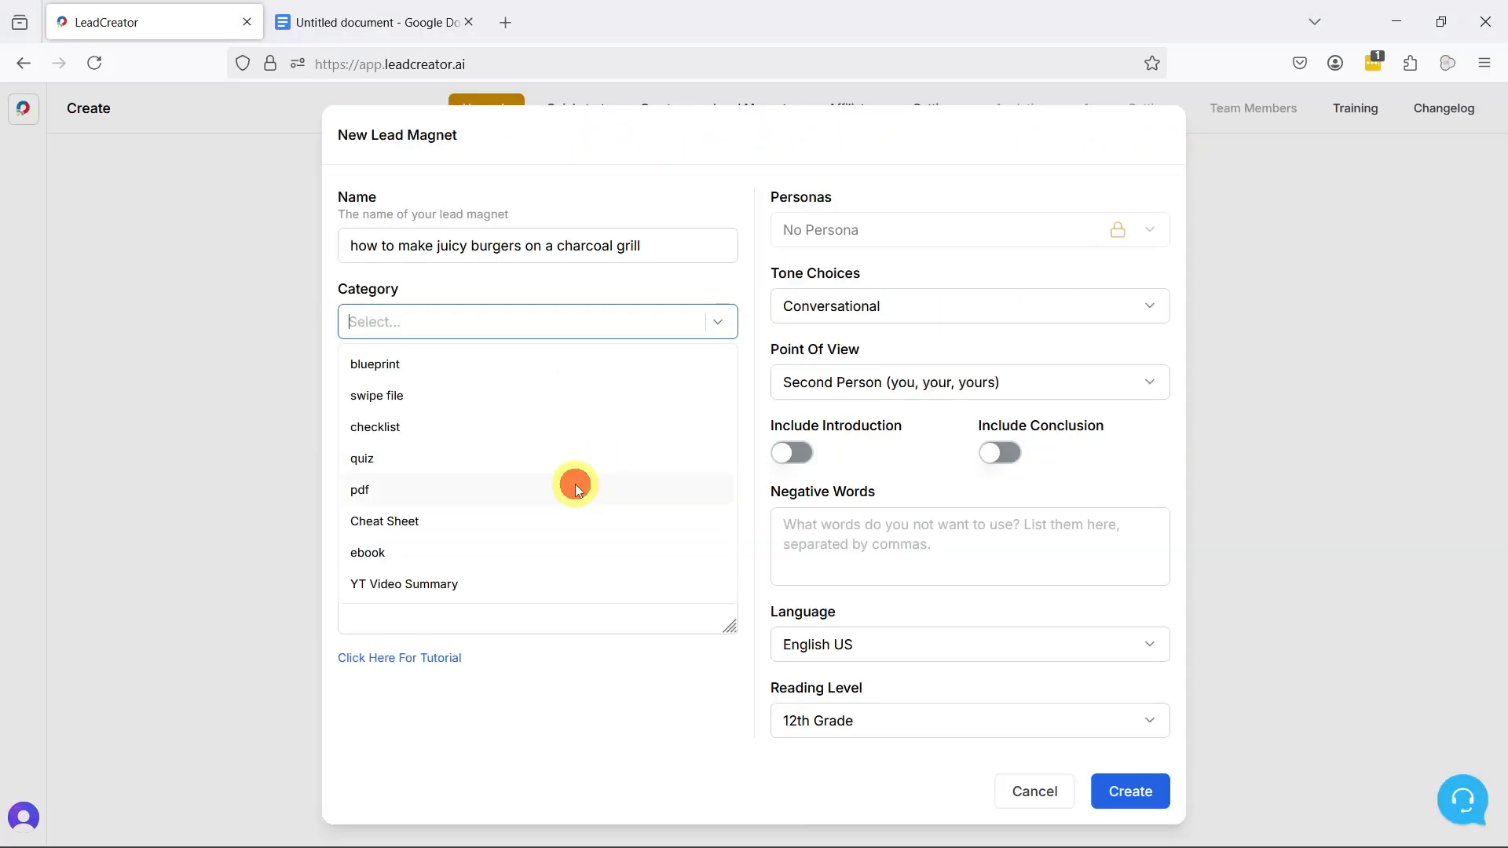
Step: Set the prompt to "Create a 3-point document for a lead magnet on how to grill the most flavorful and juicy burgers on a charcoal grill."
{"action": "left_click", "coordinate": [576, 488]}
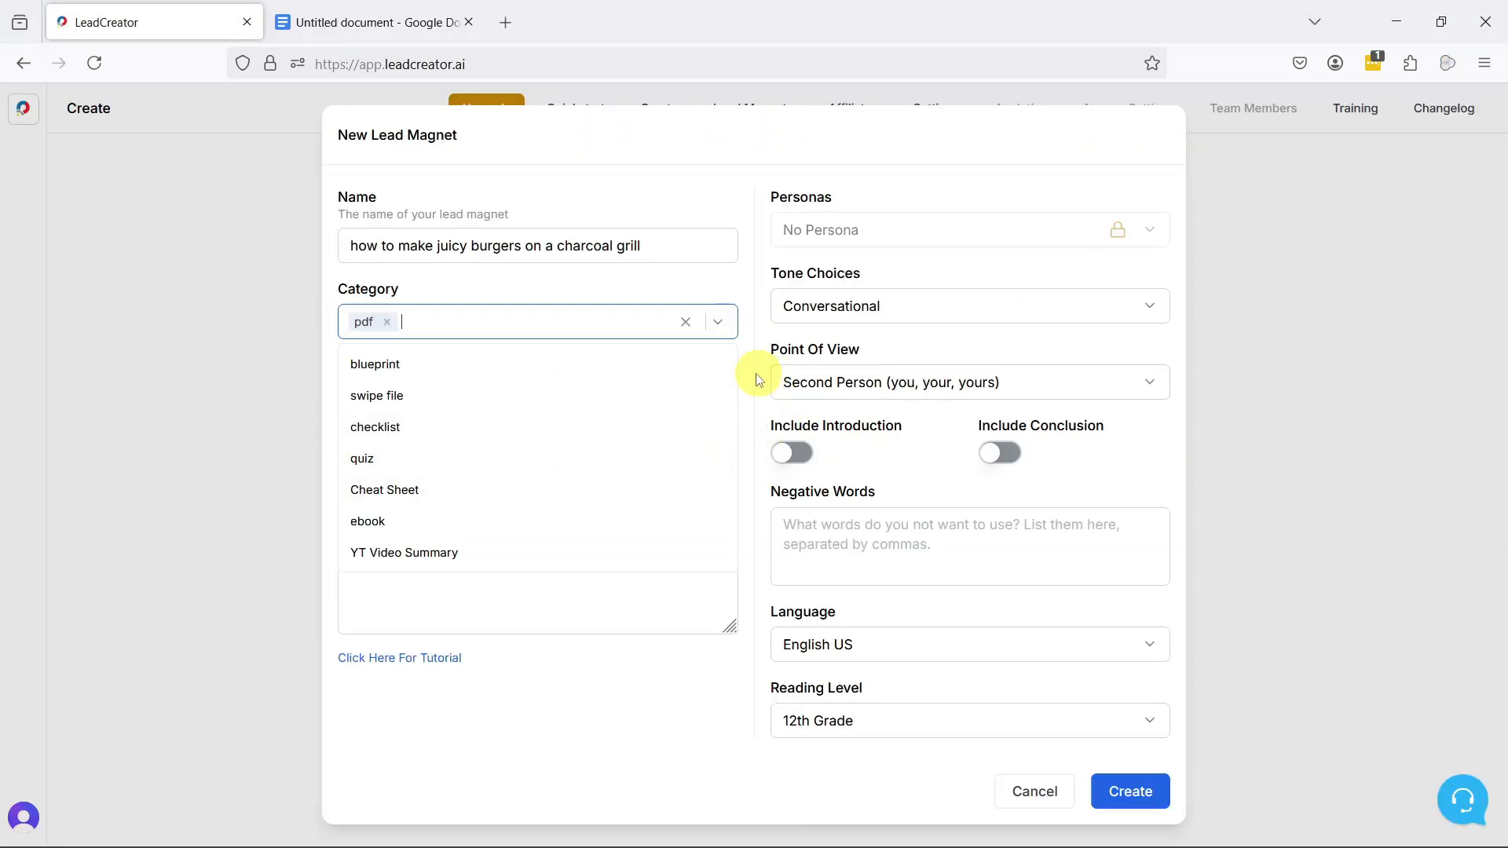
{"action": "left_click", "coordinate": [717, 399]}
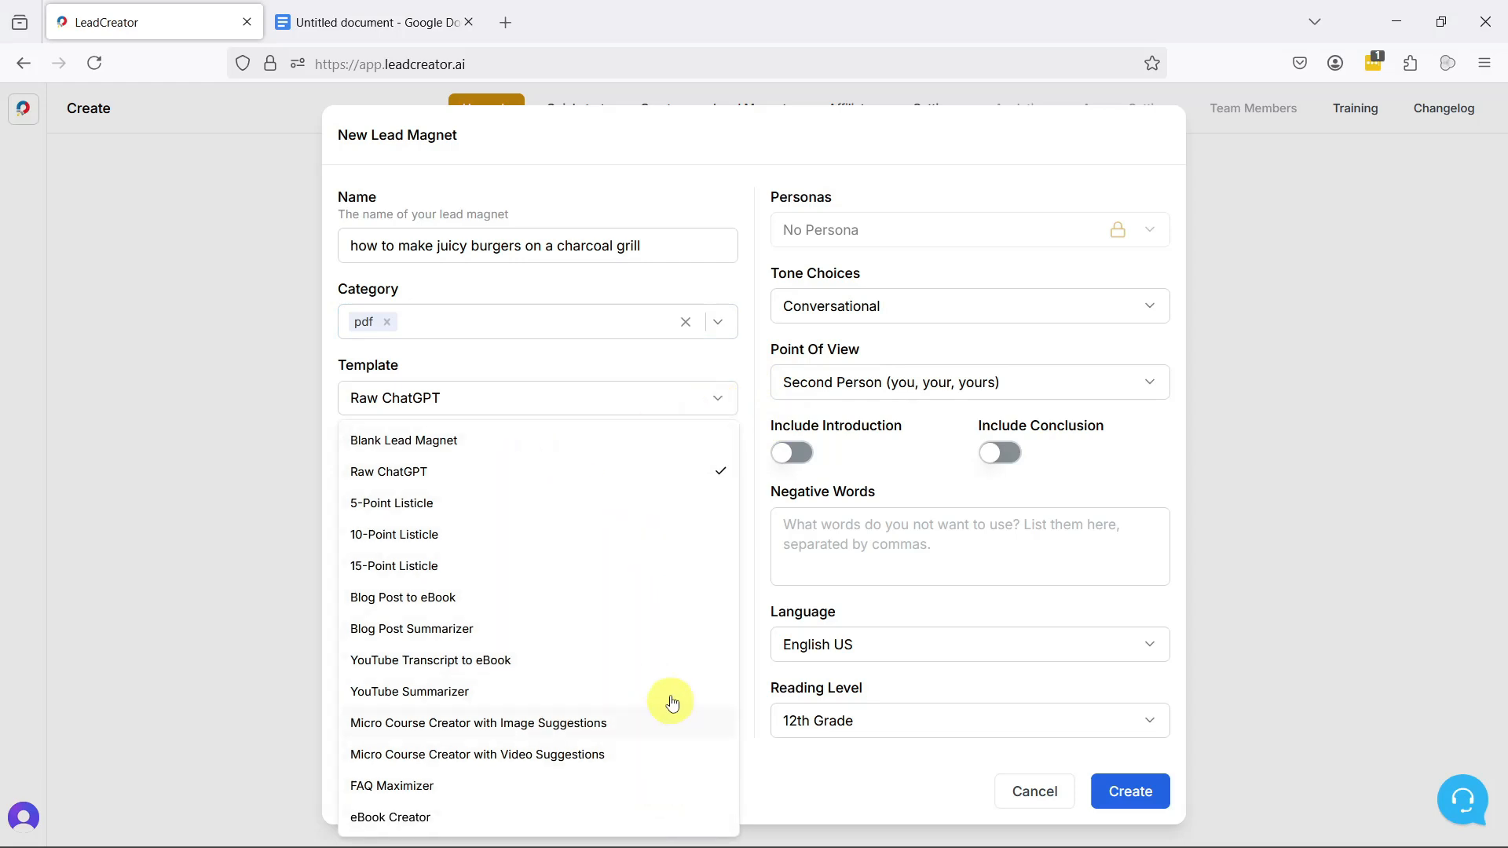
{"action": "left_click", "coordinate": [648, 366]}
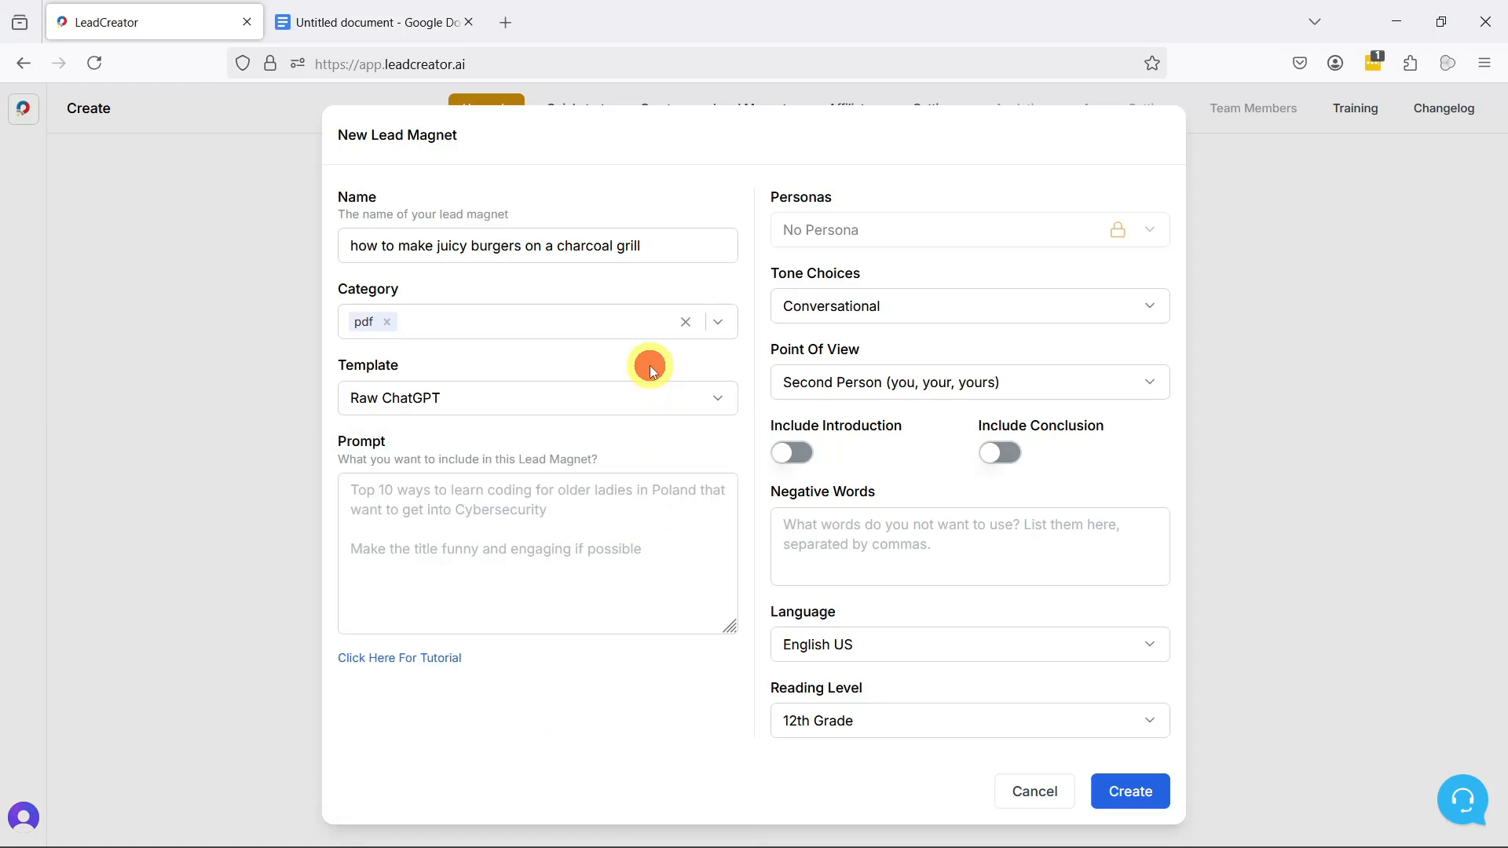
{"action": "left_click", "coordinate": [588, 539]}
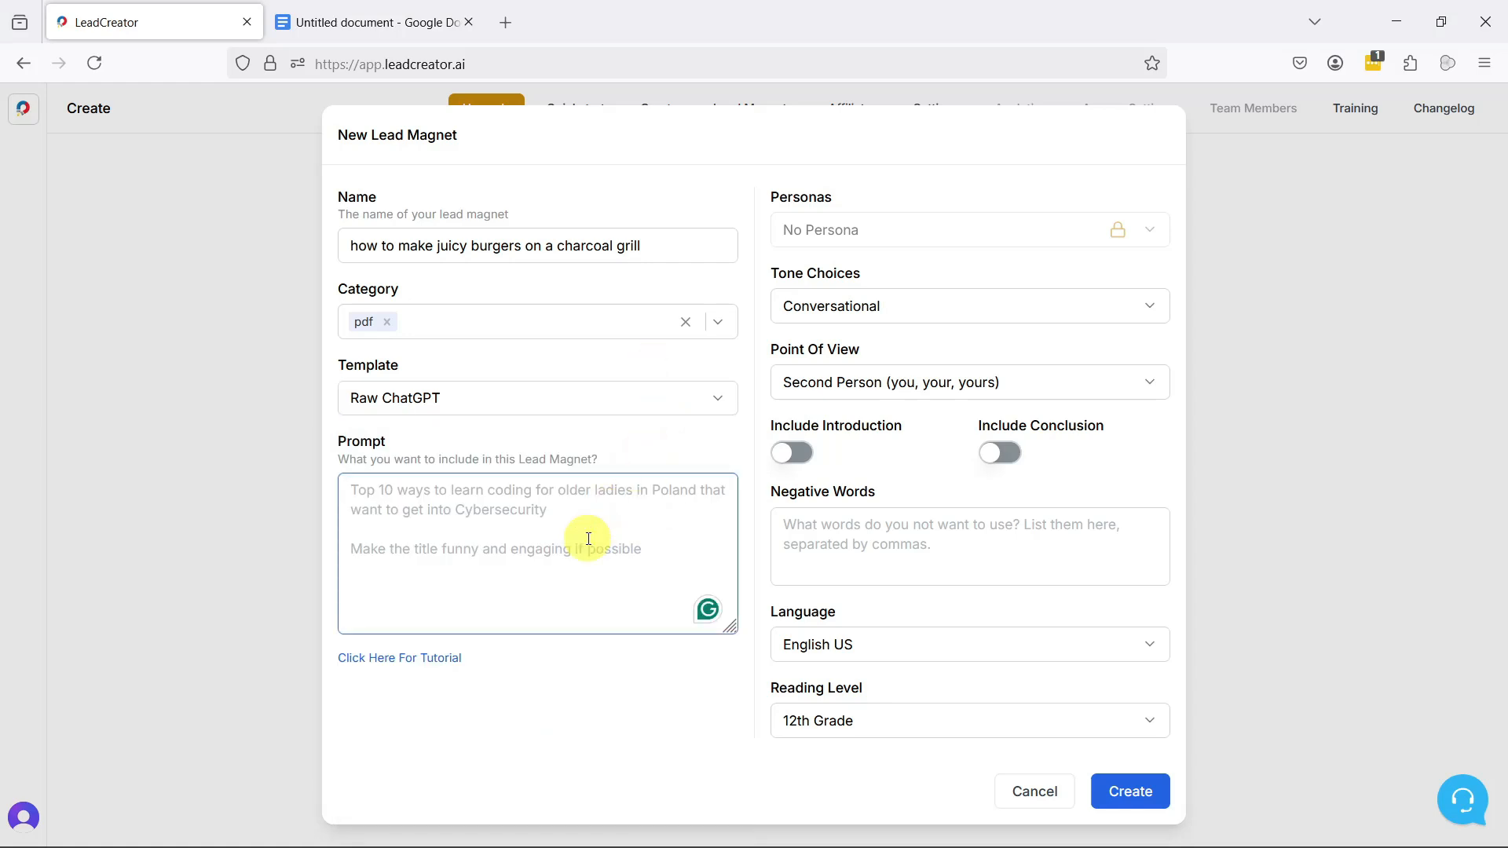
{"action": "type", "text": "Create a 3-point document for a lead magnet on how to grill the most flavorful and juicy burgers on a charcoal grill."}
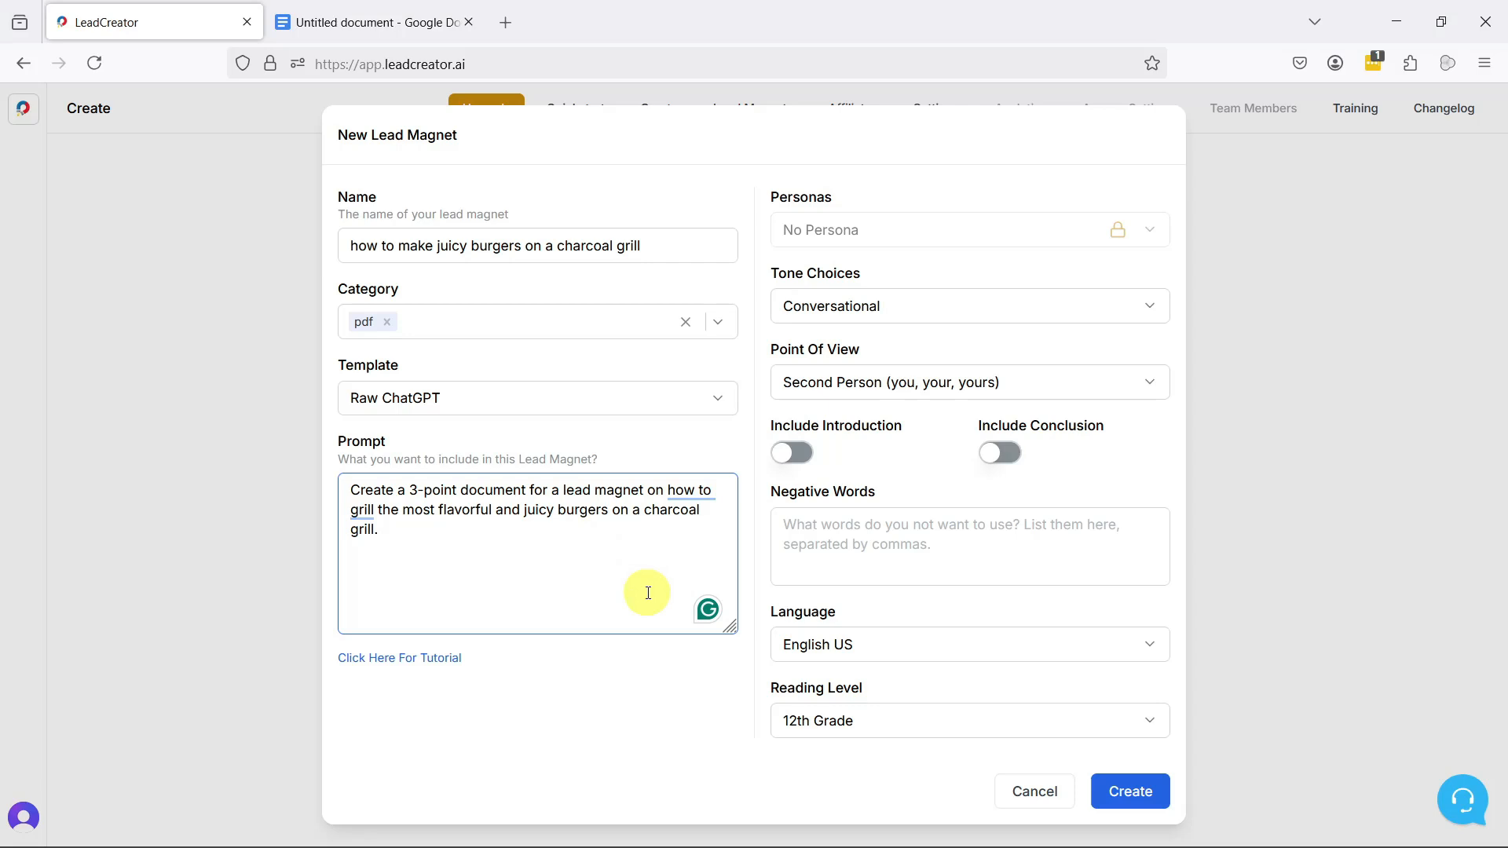
Step: Check the list of available personas in the untitled Google Docs document and return to the LeadCreator form
{"action": "mouse_move", "coordinate": [995, 226]}
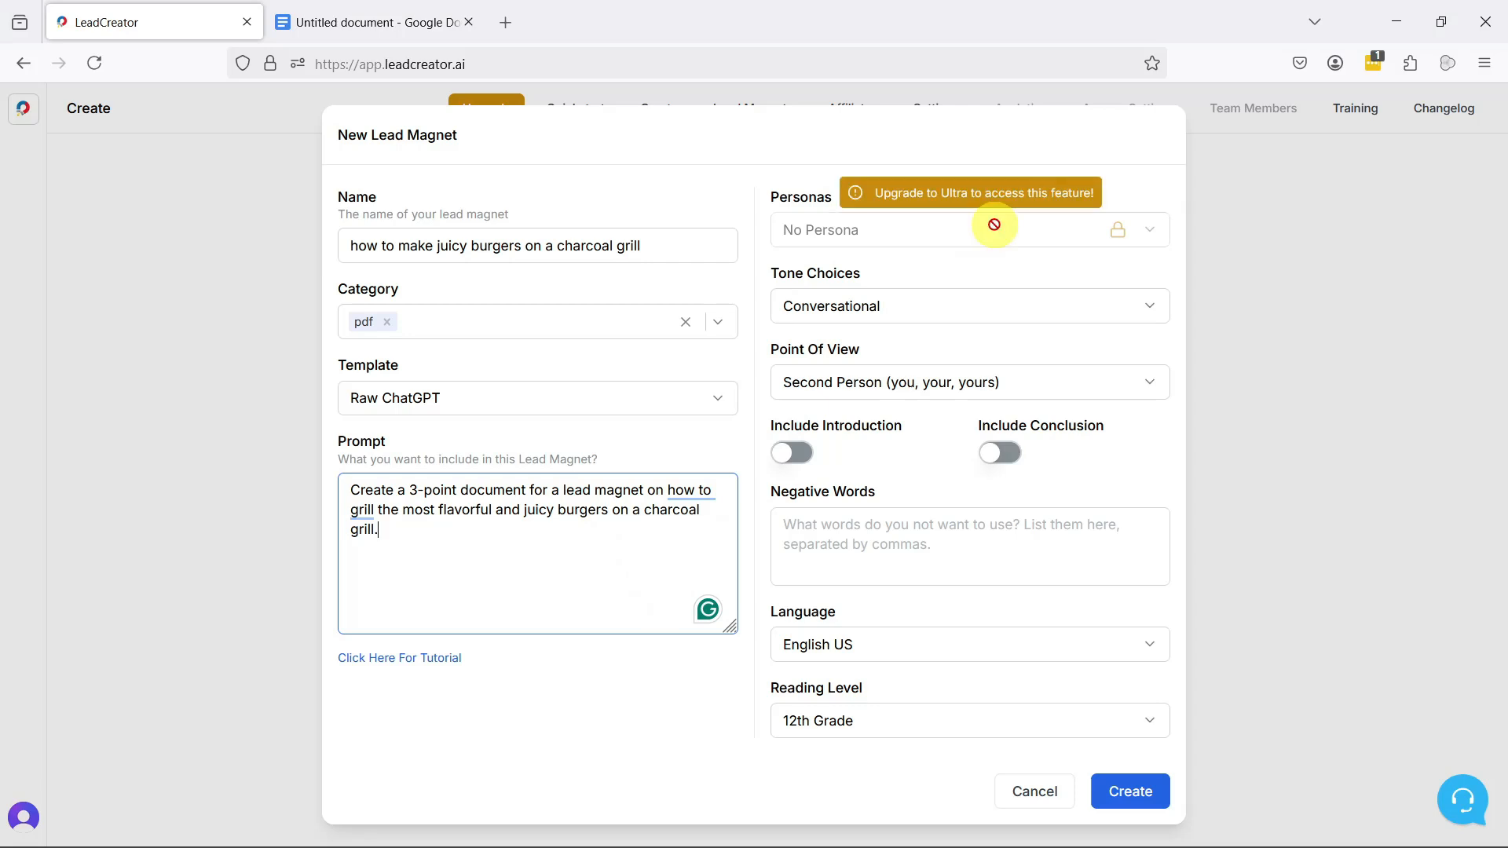
{"action": "left_click", "coordinate": [380, 31]}
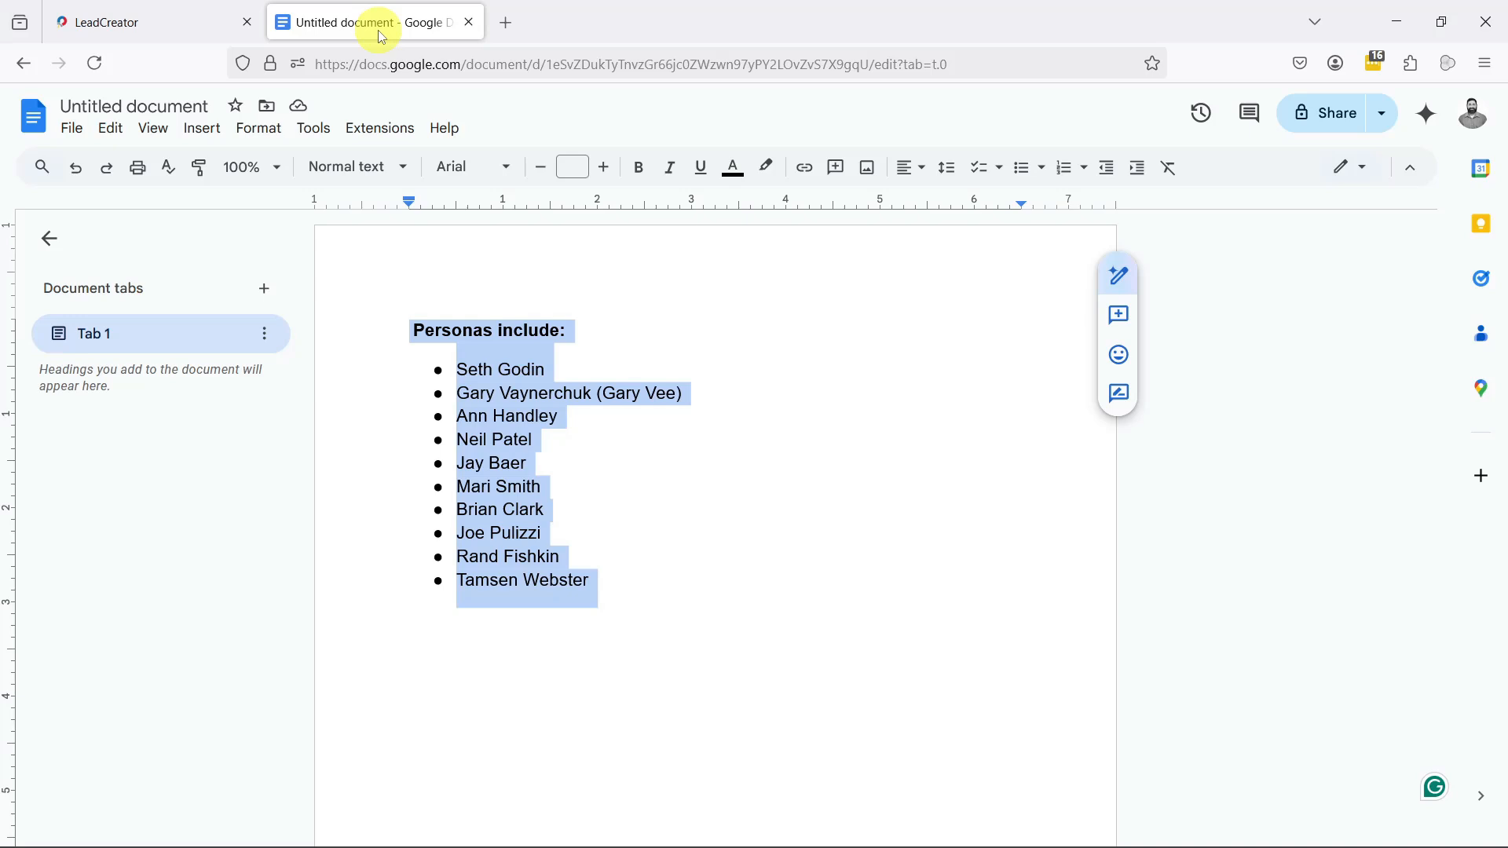
{"action": "left_click", "coordinate": [193, 16]}
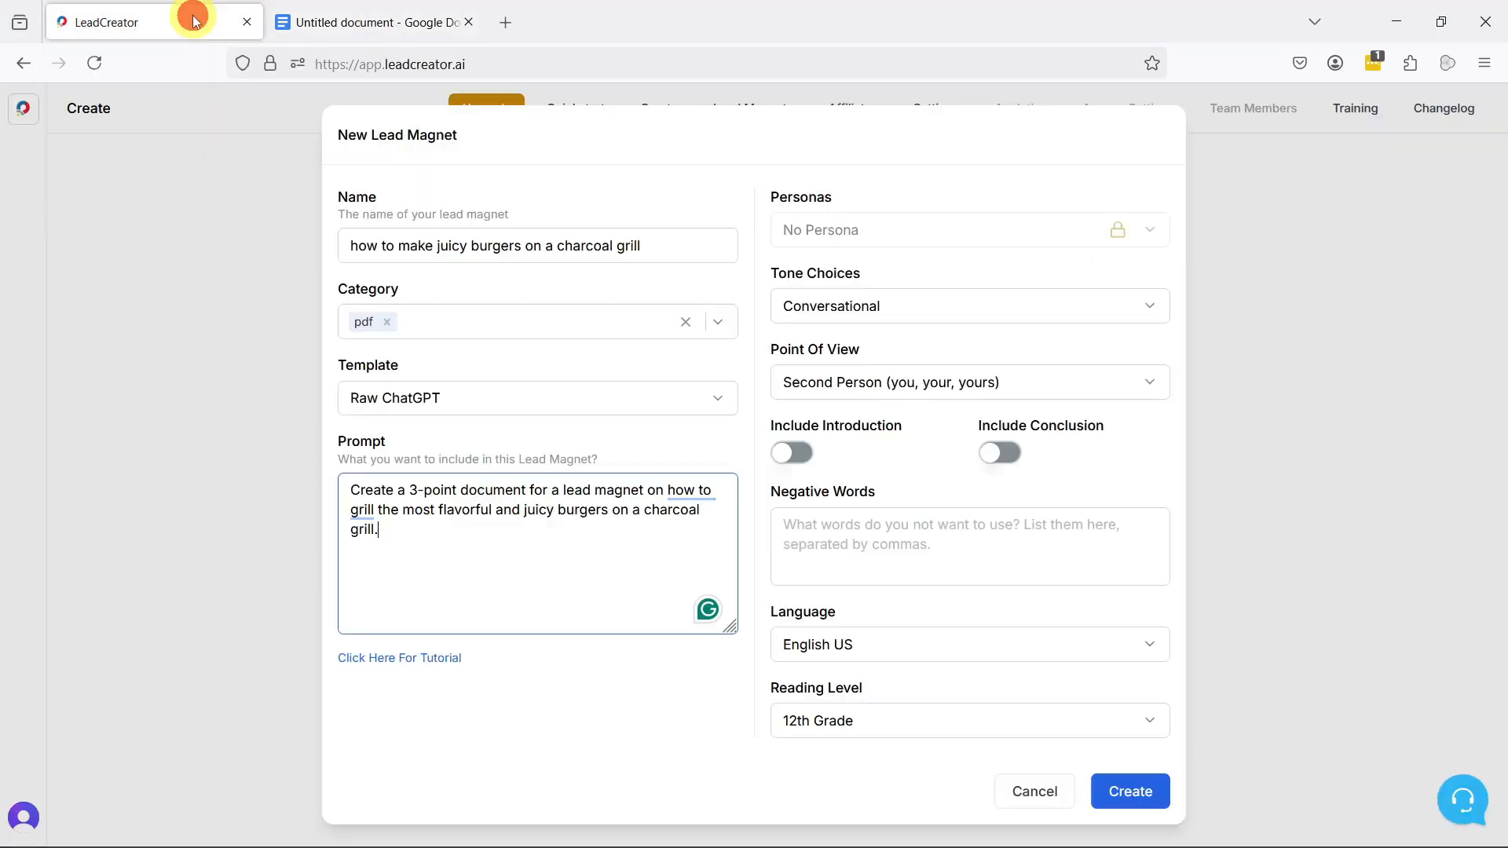
Step: Keep the Conversational tone and set the point of view to First Person Singular (I, me, my, mine)
{"action": "left_click", "coordinate": [1158, 311]}
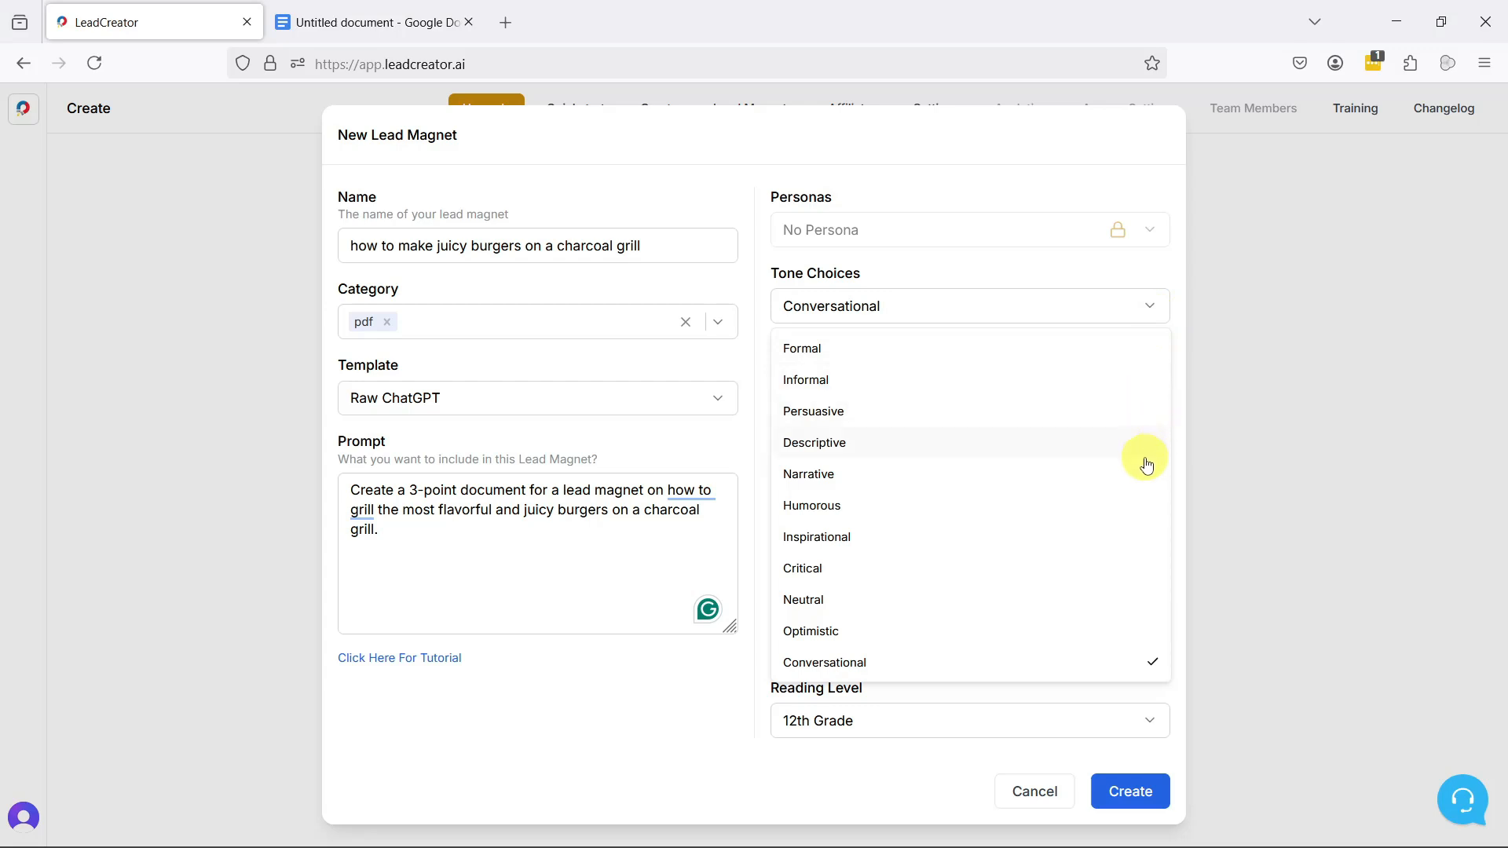
{"action": "left_click", "coordinate": [1162, 316]}
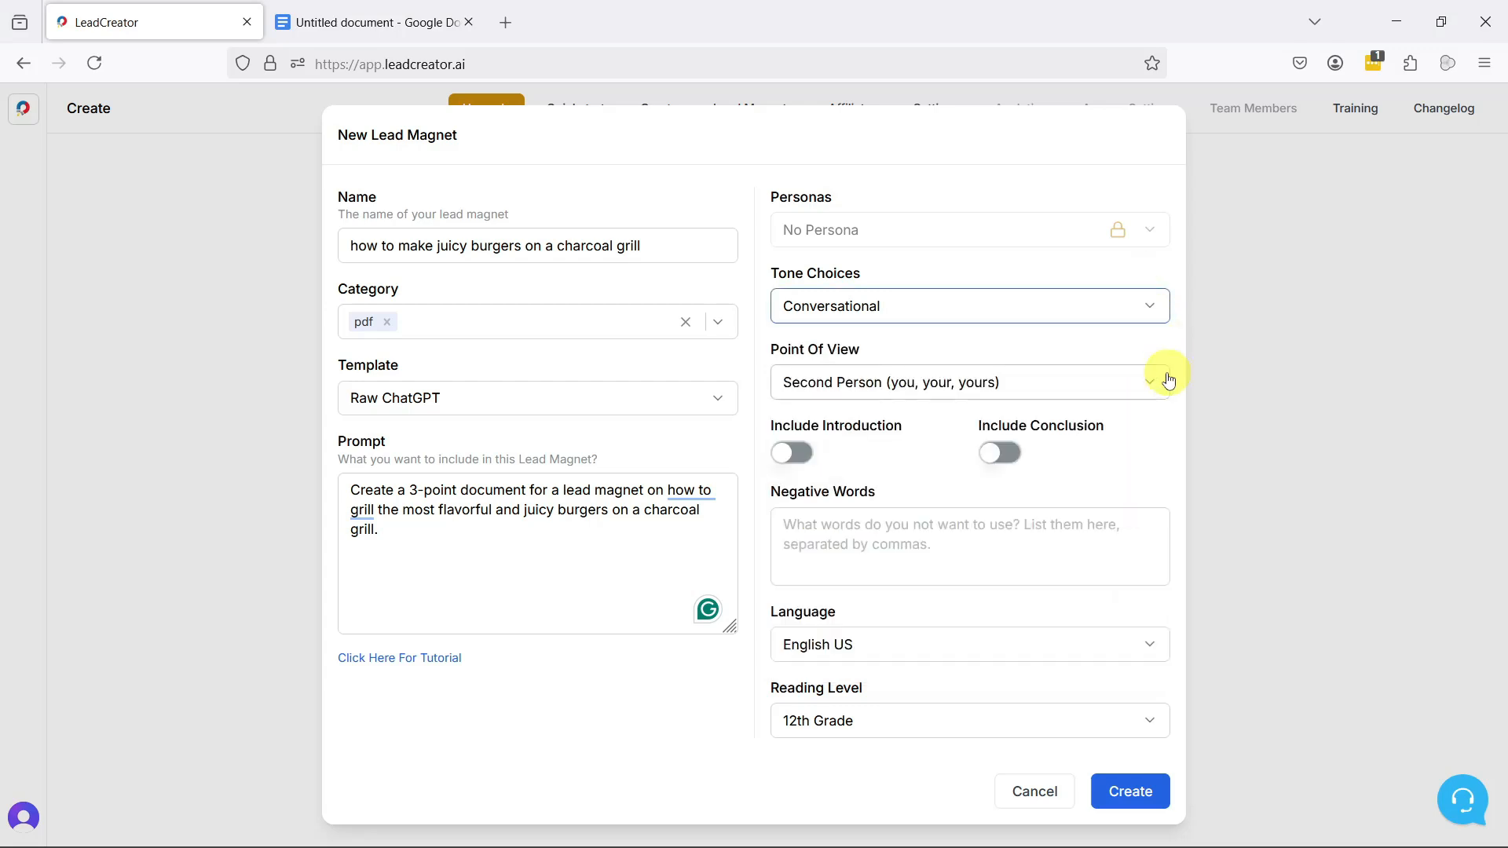
{"action": "left_click", "coordinate": [1156, 382]}
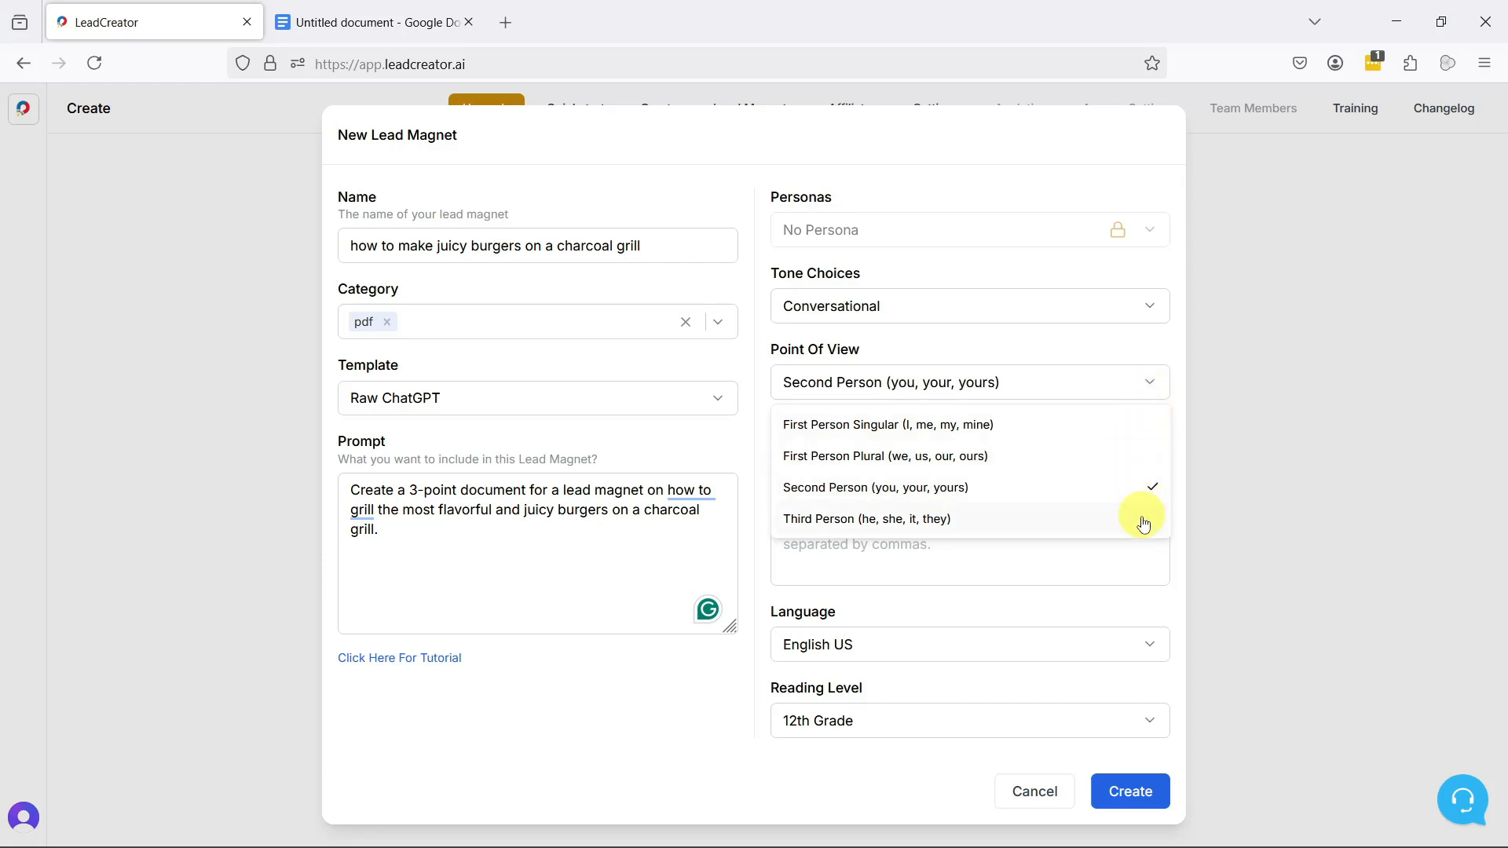
{"action": "left_click", "coordinate": [1158, 431]}
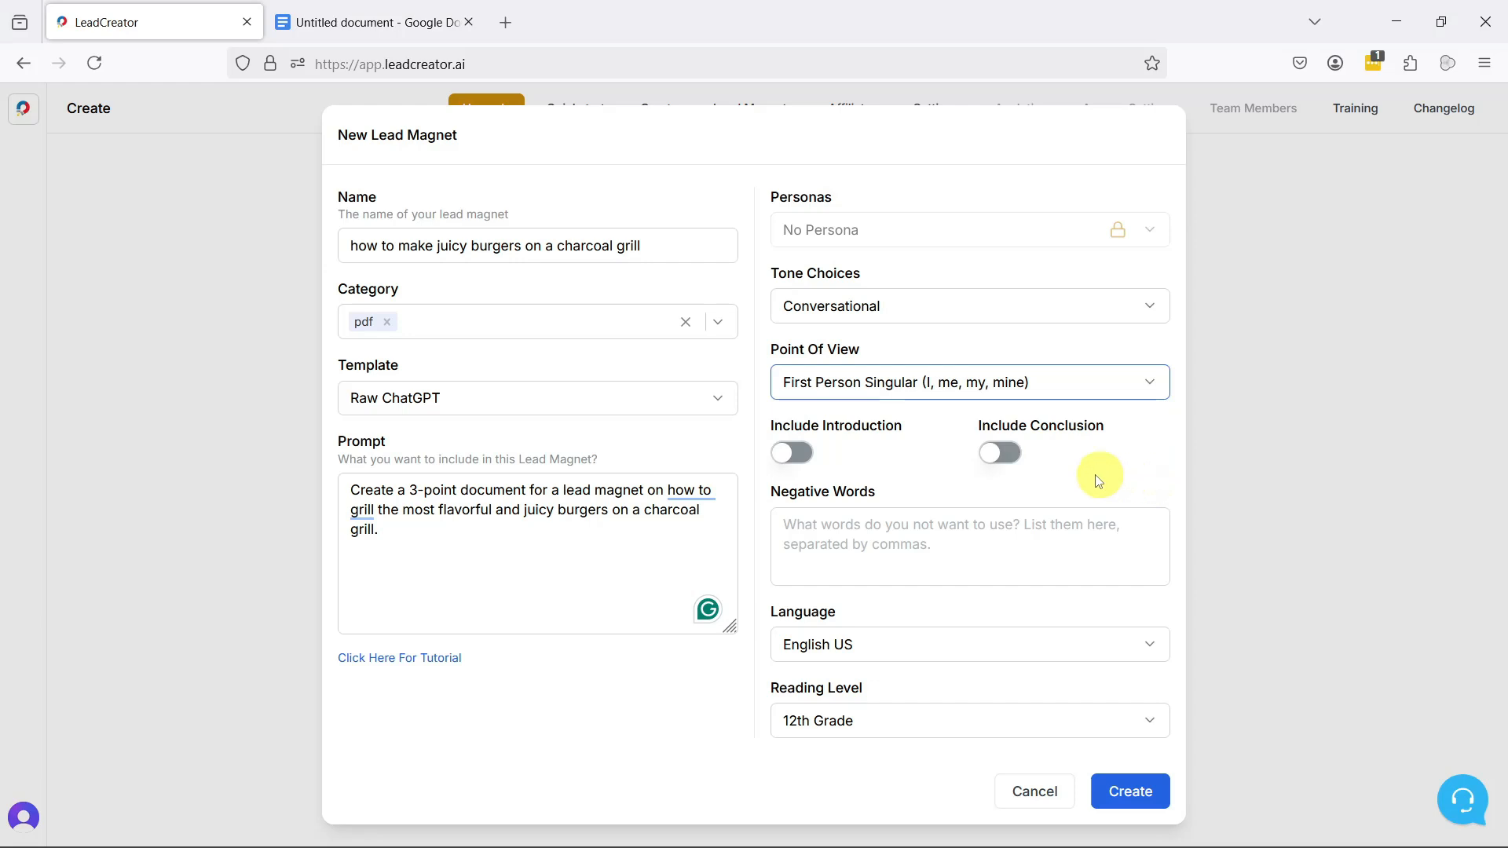
Step: Include an introduction and a conclusion, and list the negative words "whether, crucial, game-changer, where the magic happens"
{"action": "left_click", "coordinate": [795, 461]}
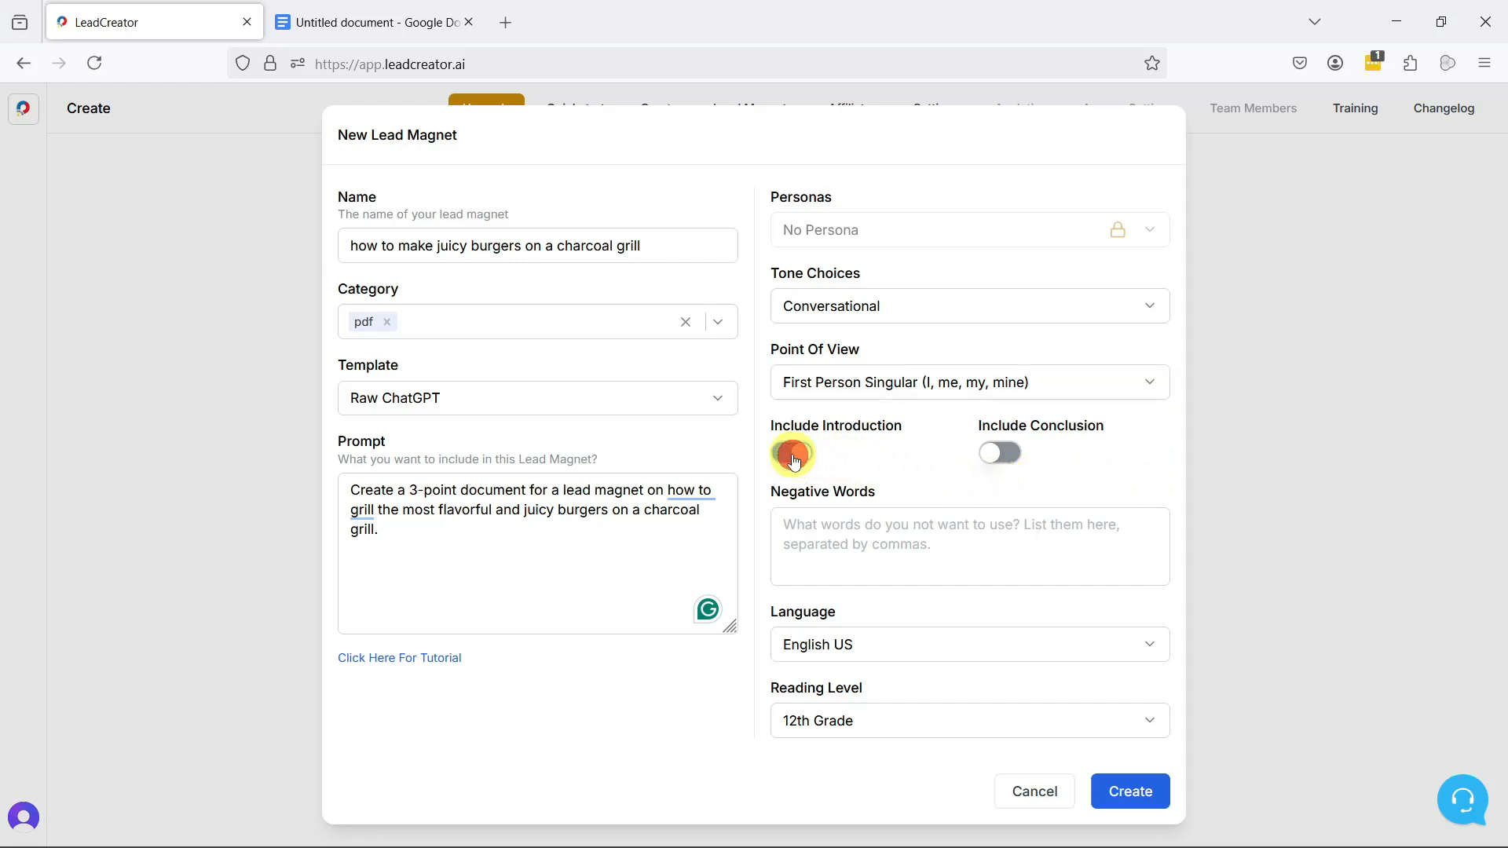
{"action": "left_click", "coordinate": [995, 459]}
{"action": "left_click", "coordinate": [864, 550]}
{"action": "type", "text": "whether, crucial"}
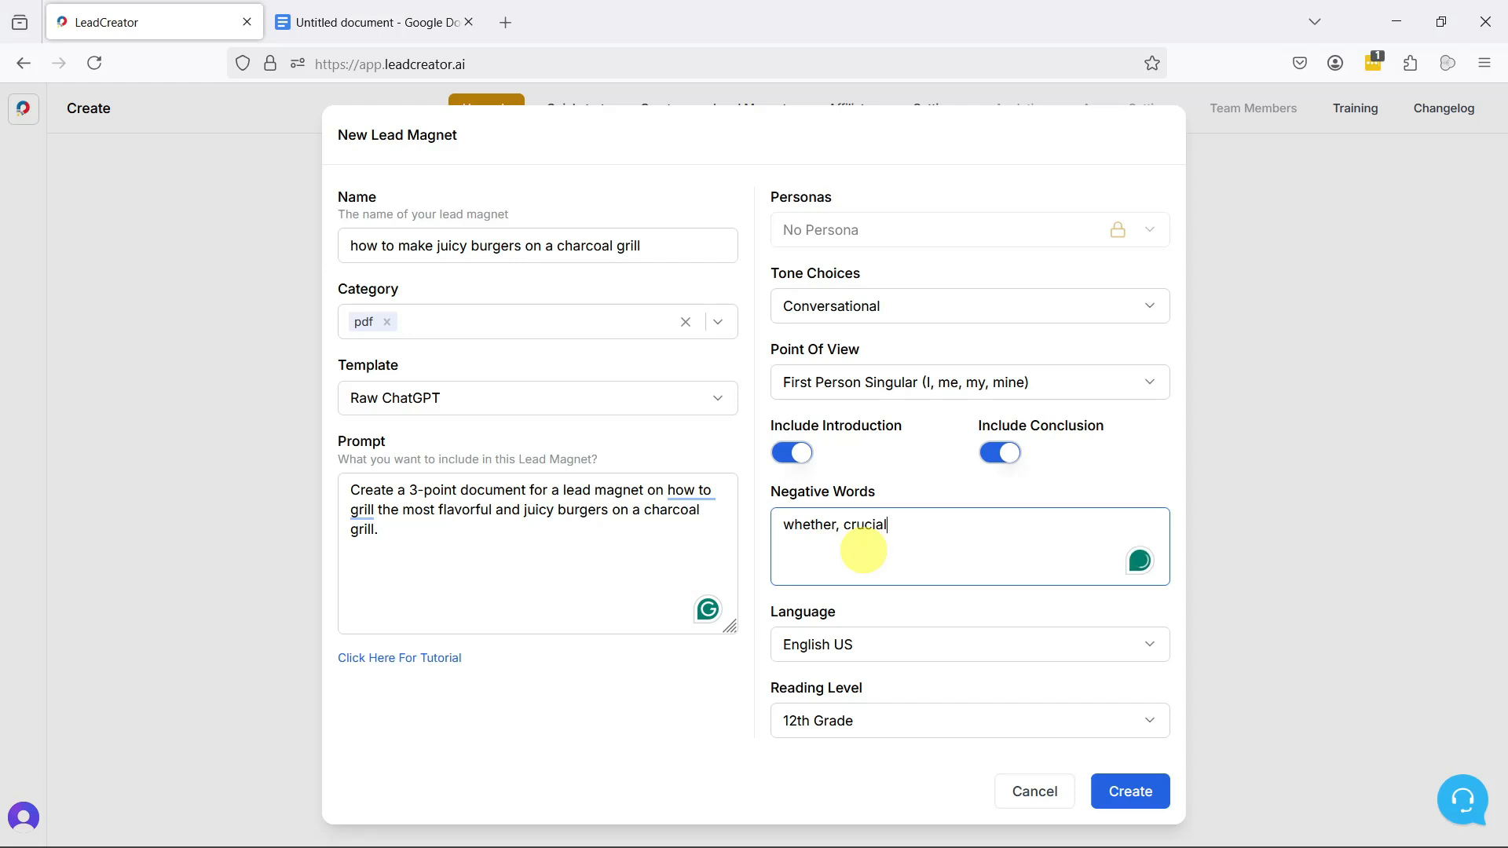
{"action": "type", "text": "game,"}
Step: Set the reading level to 8th Grade and create the lead magnet
{"action": "left_click", "coordinate": [1150, 644]}
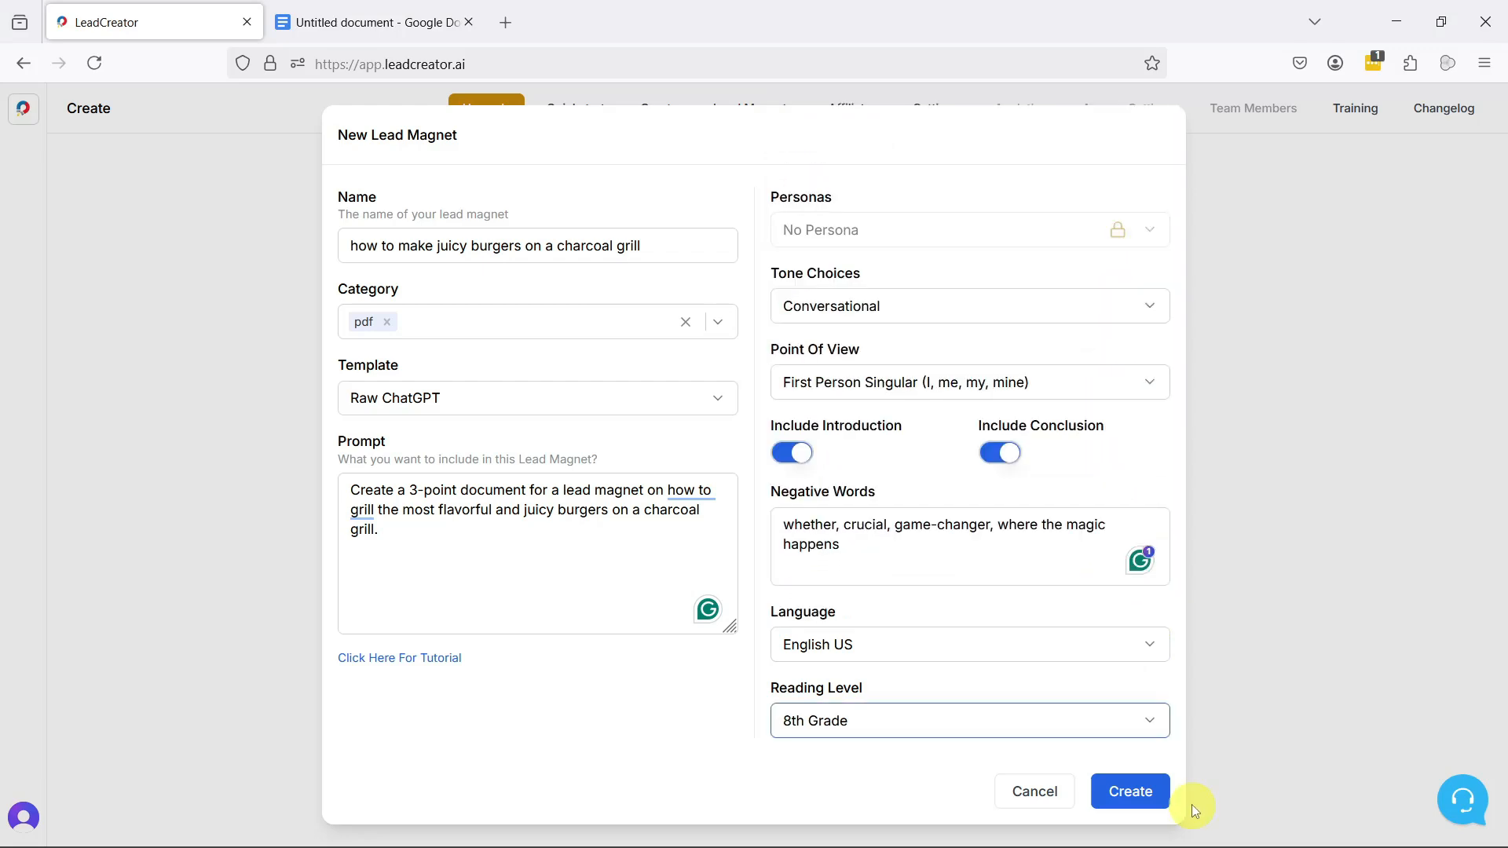
{"action": "left_click", "coordinate": [1106, 798]}
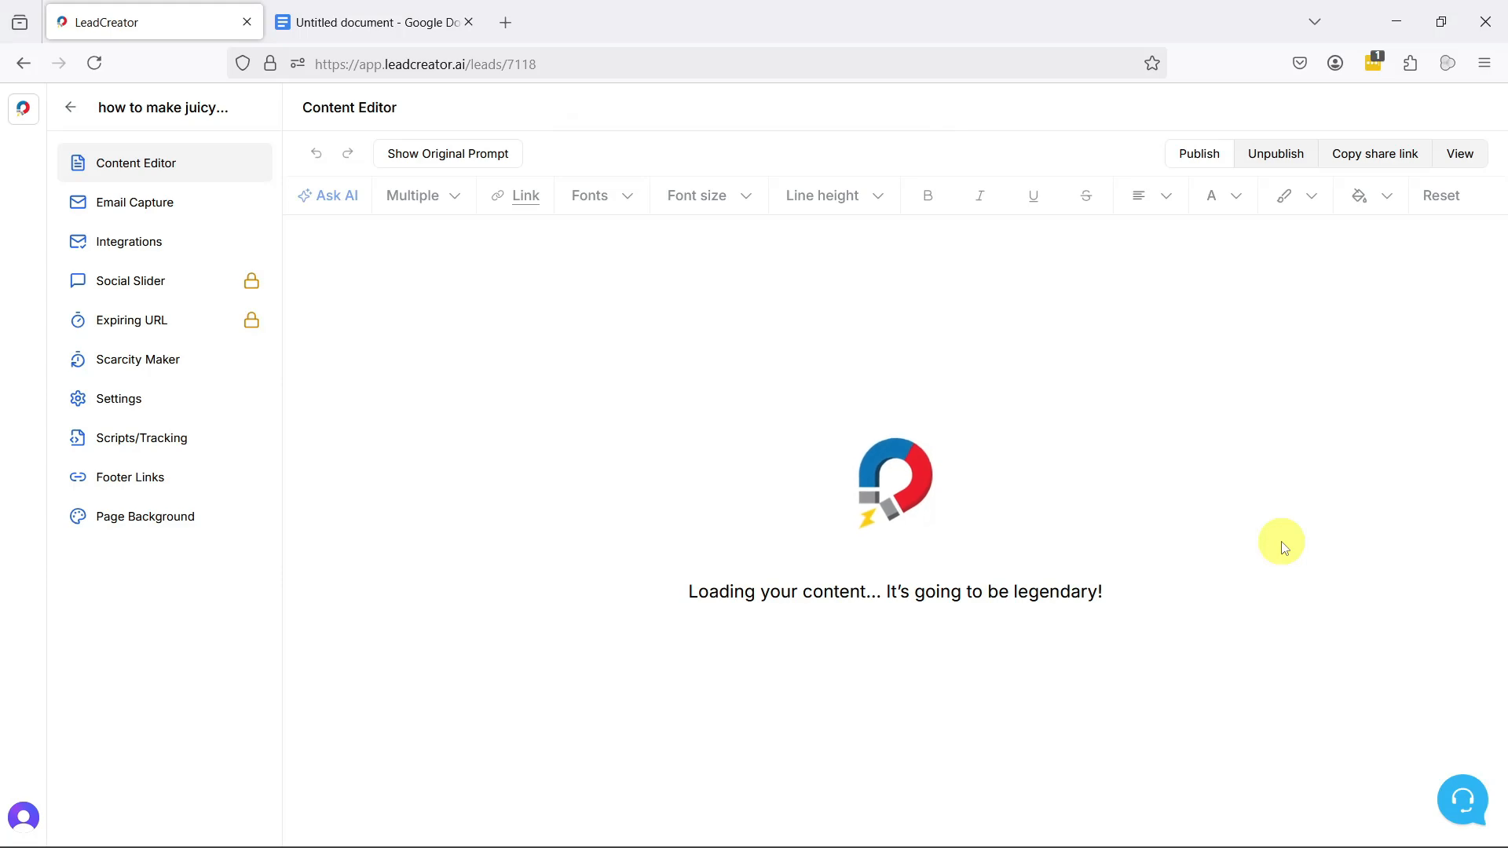
Step: Have the AI add a seasoning blend with bullet-pointed ingredients to the first seasonings and toppings paragraph, inserting the result below it
{"action": "scroll", "coordinate": [1250, 479], "scroll_direction": "down", "scroll_amount": 10}
{"action": "scroll", "coordinate": [1250, 479], "scroll_direction": "up", "scroll_amount": 2}
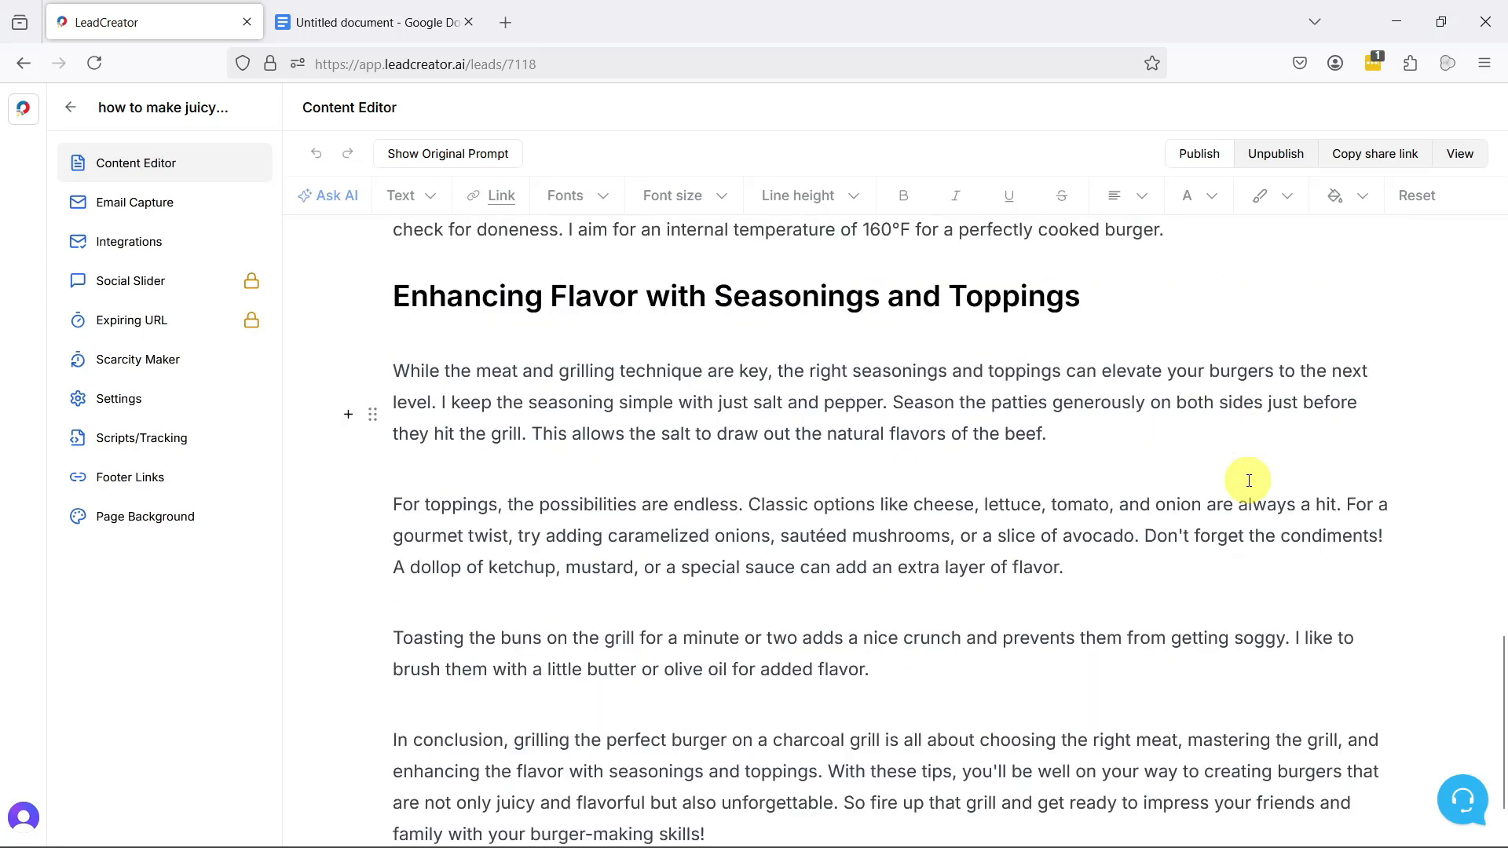
{"action": "triple_click", "coordinate": [952, 408]}
{"action": "left_click", "coordinate": [318, 196]}
{"action": "type", "text": "in this section include"}
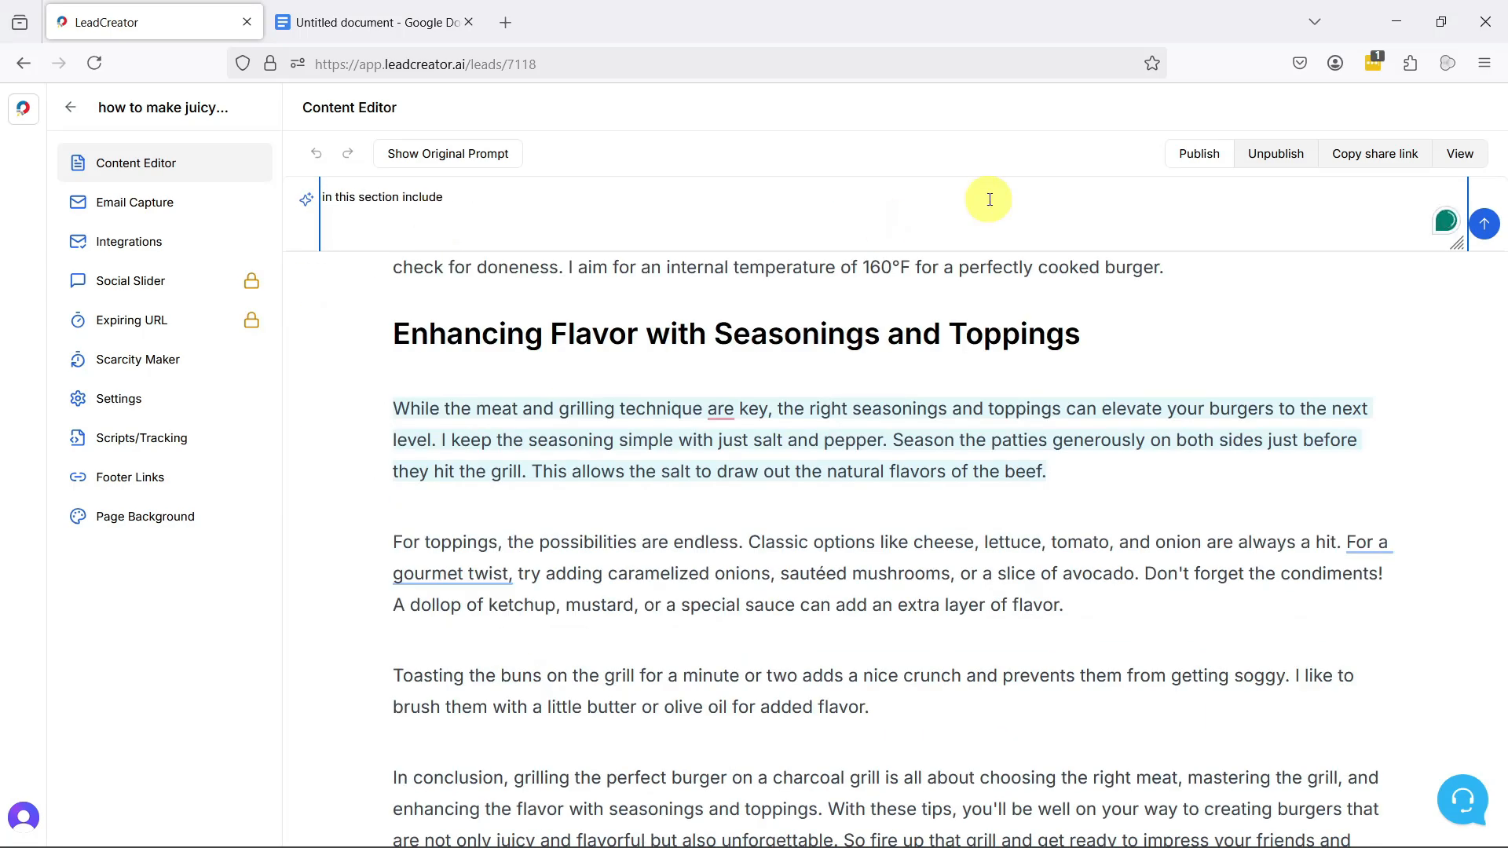
{"action": "type", "text": " a seasonmng blend. list the ingredients in a bullet point format"}
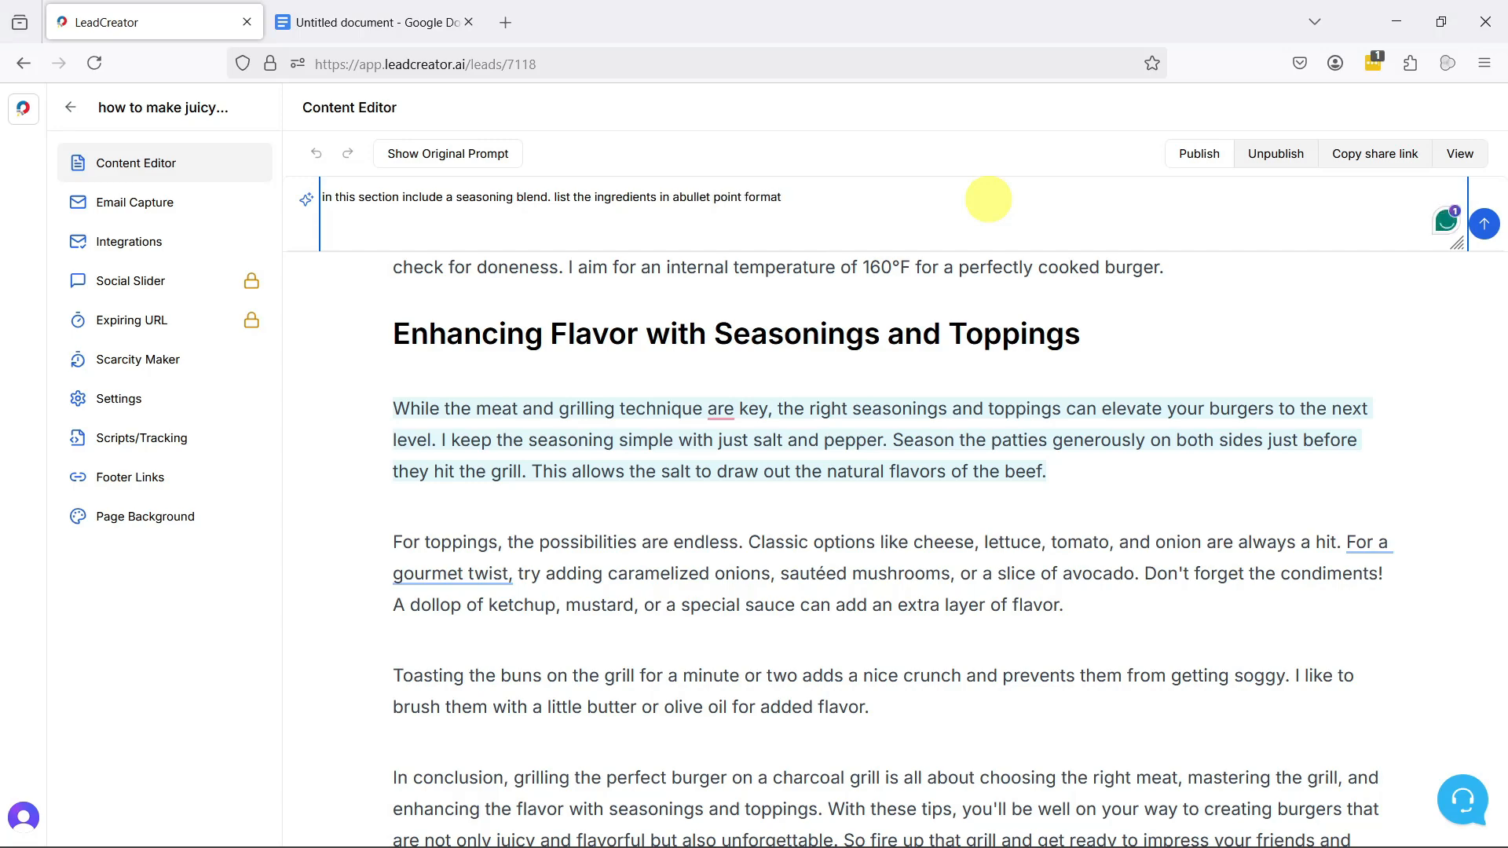
{"action": "left_click", "coordinate": [1483, 225]}
{"action": "left_click", "coordinate": [375, 613]}
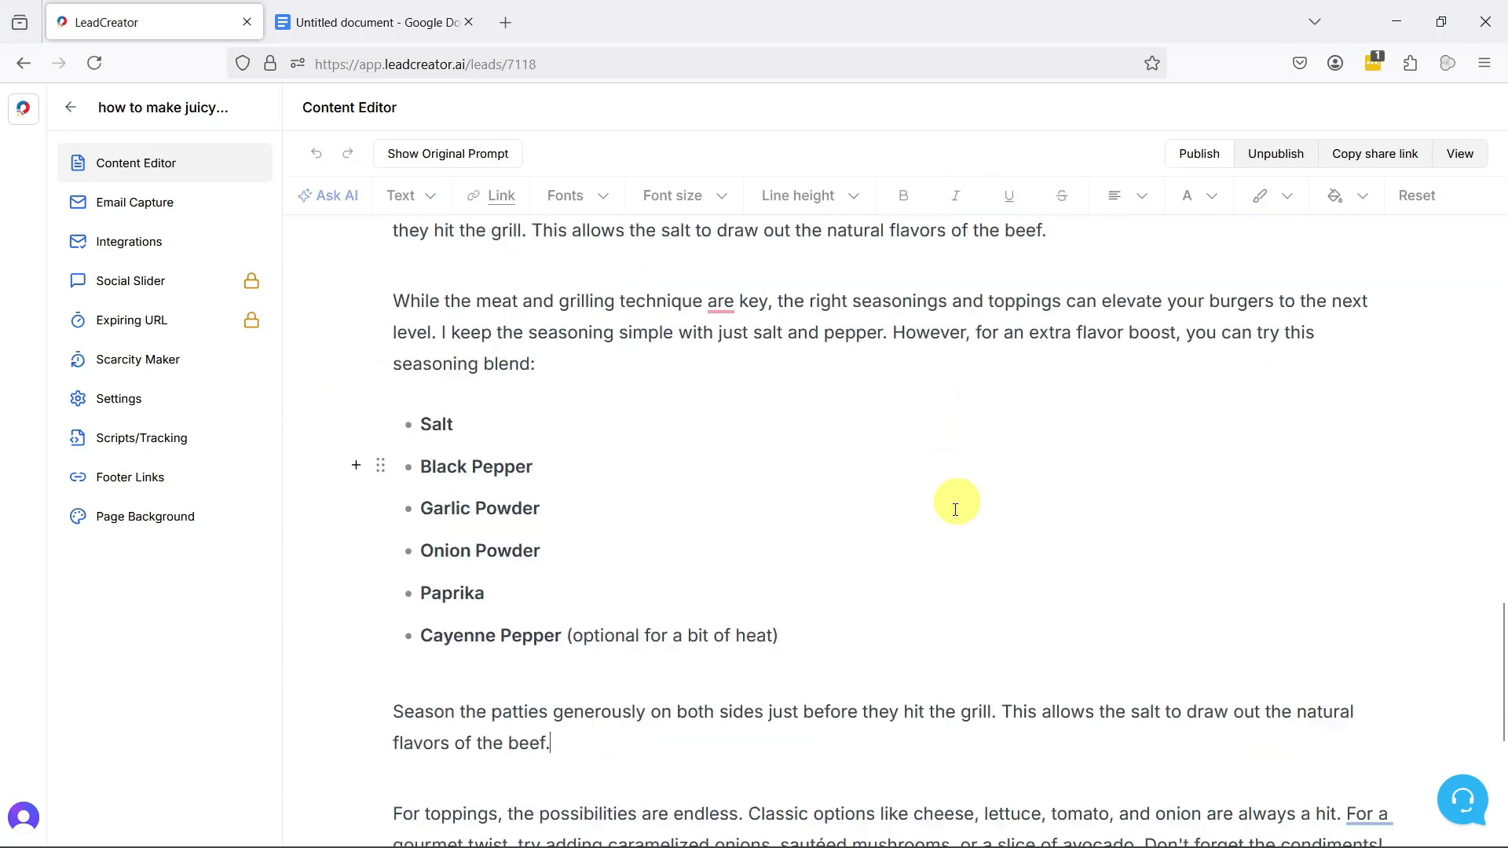
Step: Delete the original seasoning paragraph above the new seasoning blend version
{"action": "scroll", "coordinate": [943, 408], "scroll_direction": "up", "scroll_amount": 2}
{"action": "left_click_drag", "start_coordinate": [553, 540], "coordinate": [397, 481]}
{"action": "key", "text": "BackSpace"}
Step: Insert a divider between the introduction and the "Choosing the Right Meat" heading, and remove the leftover blank line
{"action": "scroll", "coordinate": [855, 487], "scroll_direction": "up", "scroll_amount": 17}
{"action": "left_click", "coordinate": [399, 328]}
{"action": "key", "text": "Return"}
{"action": "left_click", "coordinate": [431, 330]}
{"action": "type", "text": "/"}
{"action": "left_click", "coordinate": [496, 503]}
{"action": "key", "text": "Escape"}
{"action": "scroll", "coordinate": [926, 555], "scroll_direction": "down", "scroll_amount": 8}
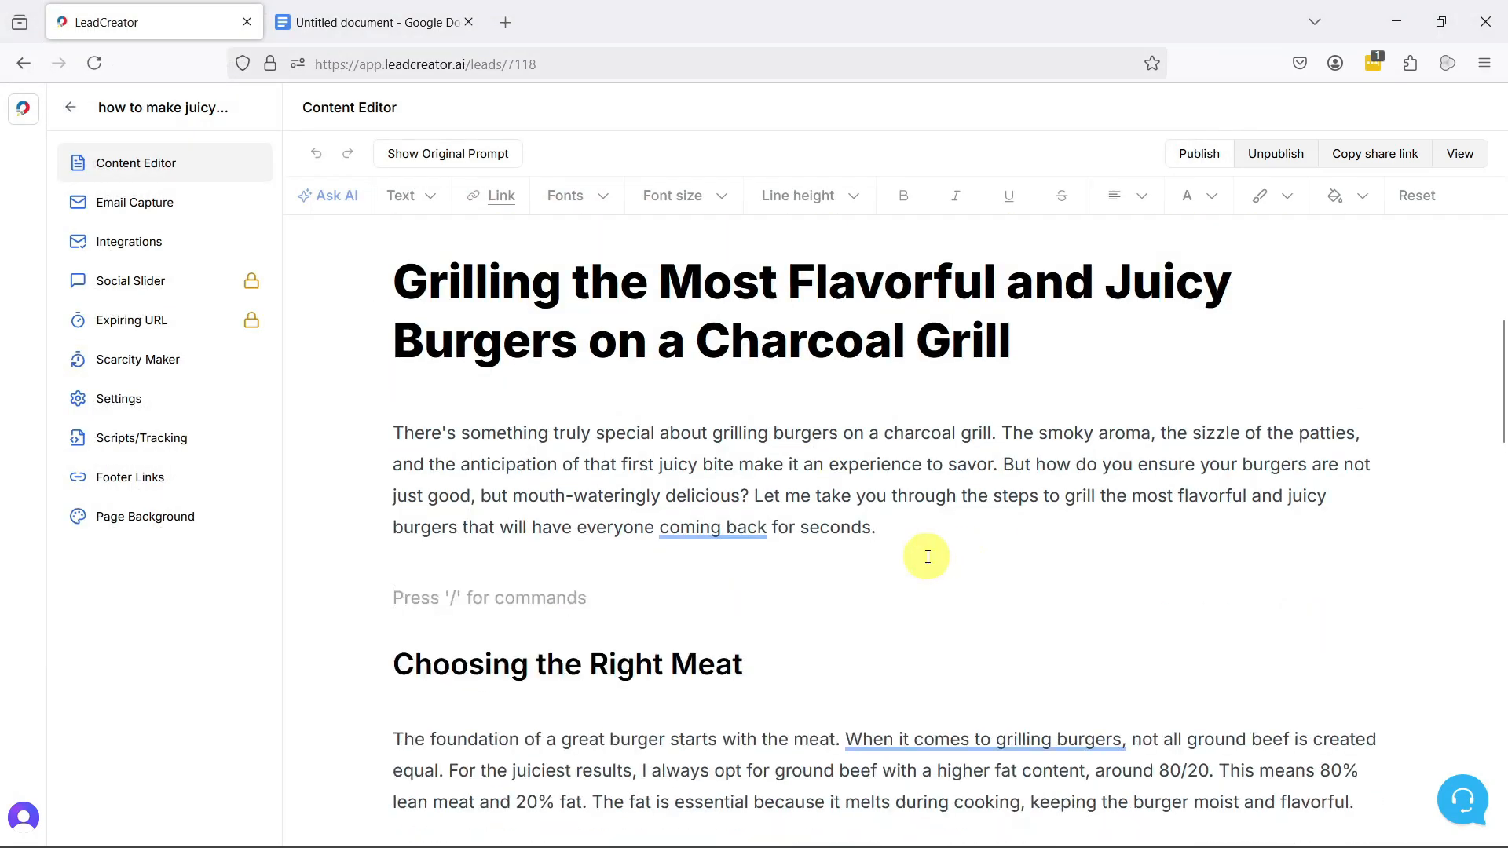
{"action": "key", "text": "BackSpace"}
Step: Insert a divider above the "Mastering the Charcoal Grill" heading and remove the leftover blank line
{"action": "scroll", "coordinate": [943, 408], "scroll_direction": "down", "scroll_amount": 10}
{"action": "left_click", "coordinate": [1171, 407]}
{"action": "key", "text": "Return"}
{"action": "type", "text": "/"}
{"action": "left_click", "coordinate": [521, 535]}
{"action": "key", "text": "BackSpace"}
Step: Have the AI turn the "Mastering the Charcoal Grill" paragraphs into a numbered step-by-step process for starting, heating and grilling, inserted below them
{"action": "scroll", "coordinate": [856, 562], "scroll_direction": "down", "scroll_amount": 8}
{"action": "scroll", "coordinate": [855, 565], "scroll_direction": "up", "scroll_amount": 12}
{"action": "scroll", "coordinate": [727, 549], "scroll_direction": "down", "scroll_amount": 7}
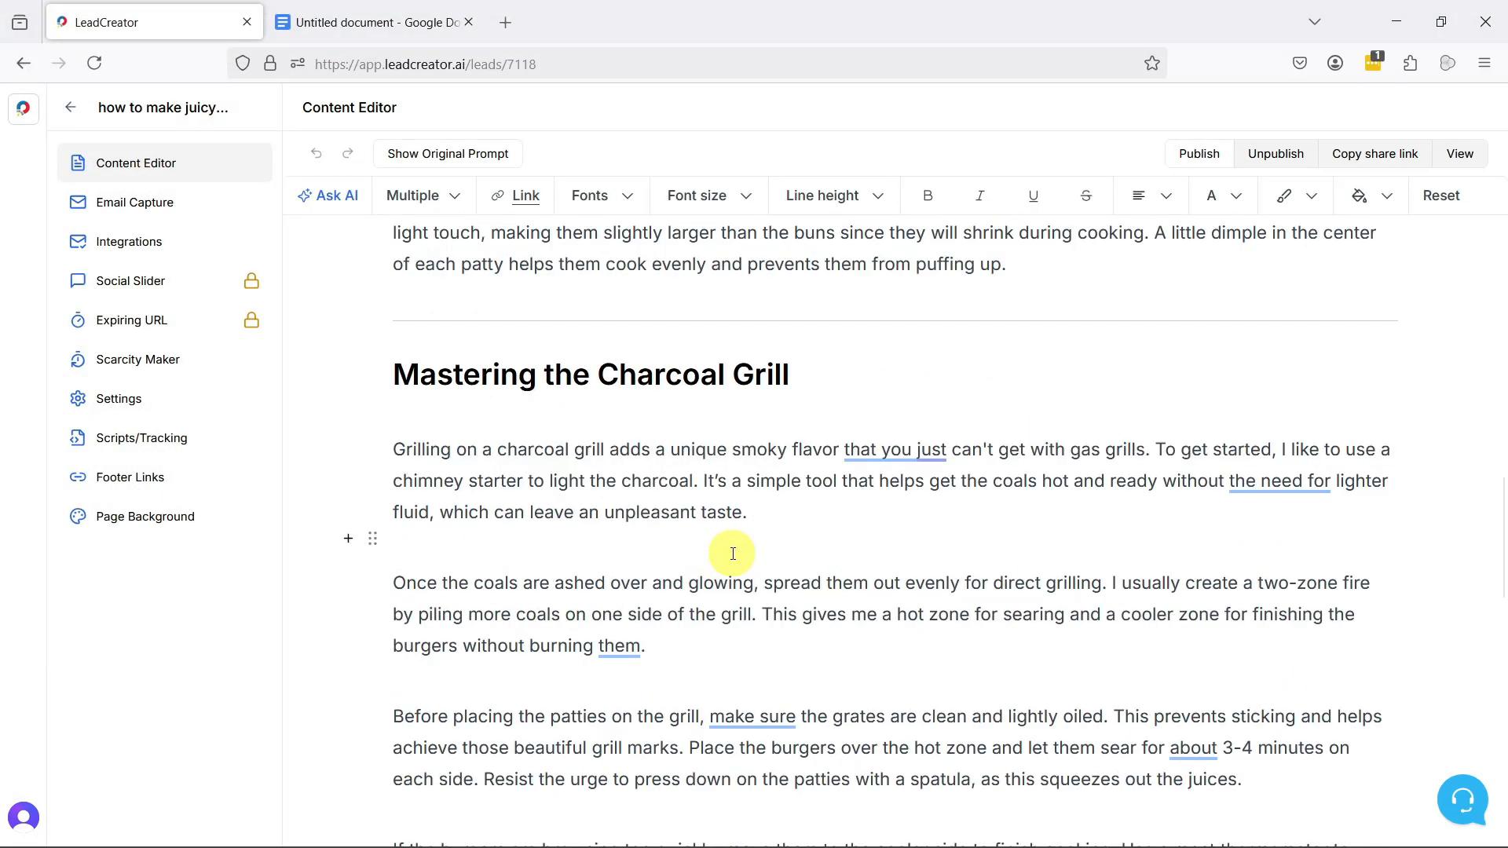
{"action": "left_click_drag", "start_coordinate": [1249, 601], "coordinate": [528, 470]}
{"action": "scroll", "coordinate": [528, 470], "scroll_direction": "up", "scroll_amount": 1}
{"action": "left_click", "coordinate": [330, 195]}
{"action": "type", "text": "this content is good but lets change this section to be"}
{"action": "key", "text": "BackSpace"}
{"action": "key", "text": "BackSpace"}
{"action": "type", "text": "ection to be the step by step process of starting the charcoal grill, getting the grill up to the right temperature, and then the grill process. You"}
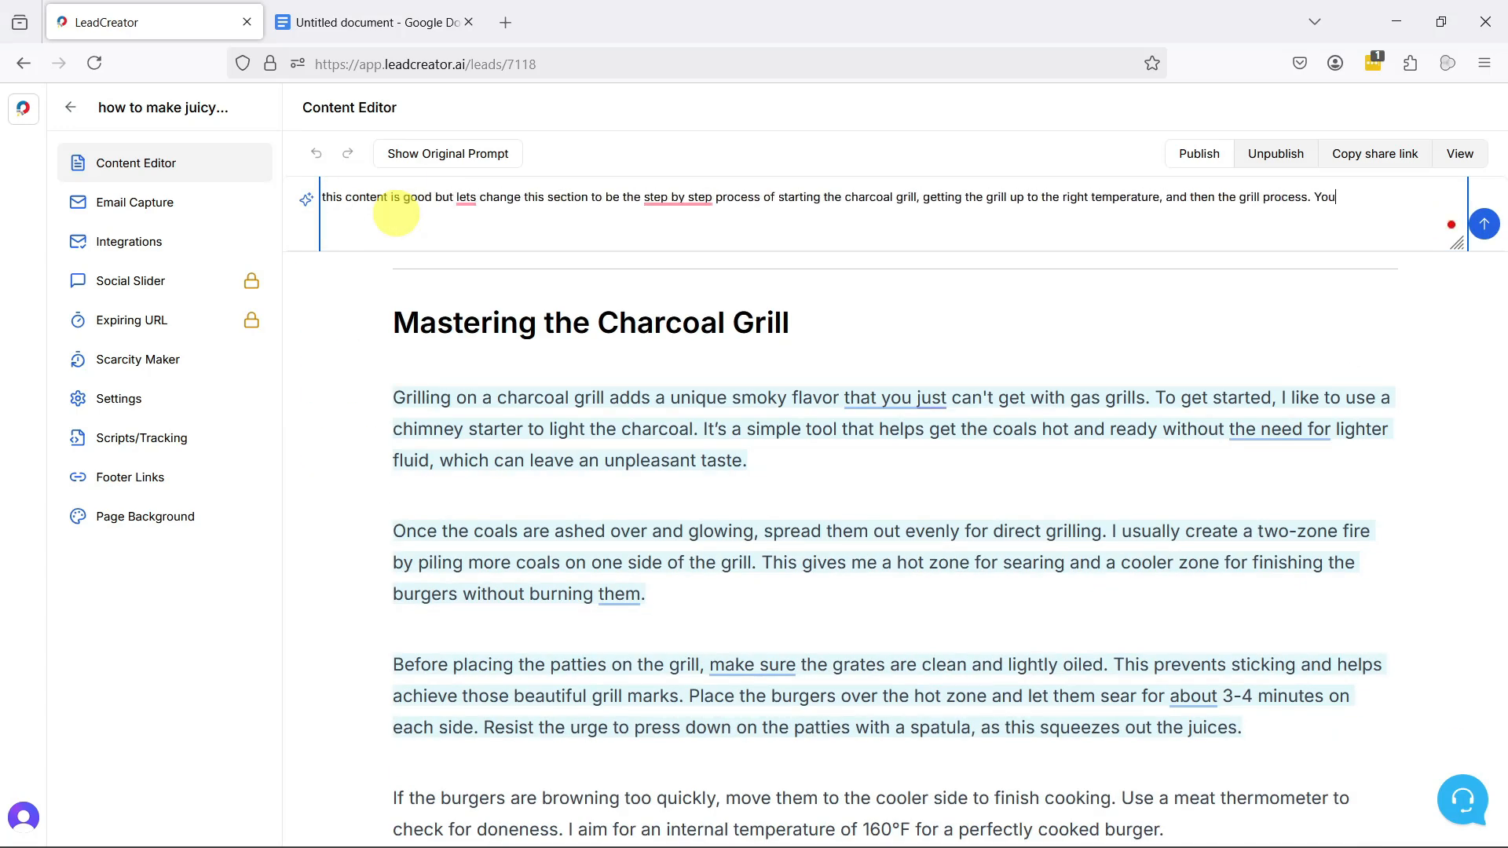
{"action": "type", "text": " can use a numbered list"}
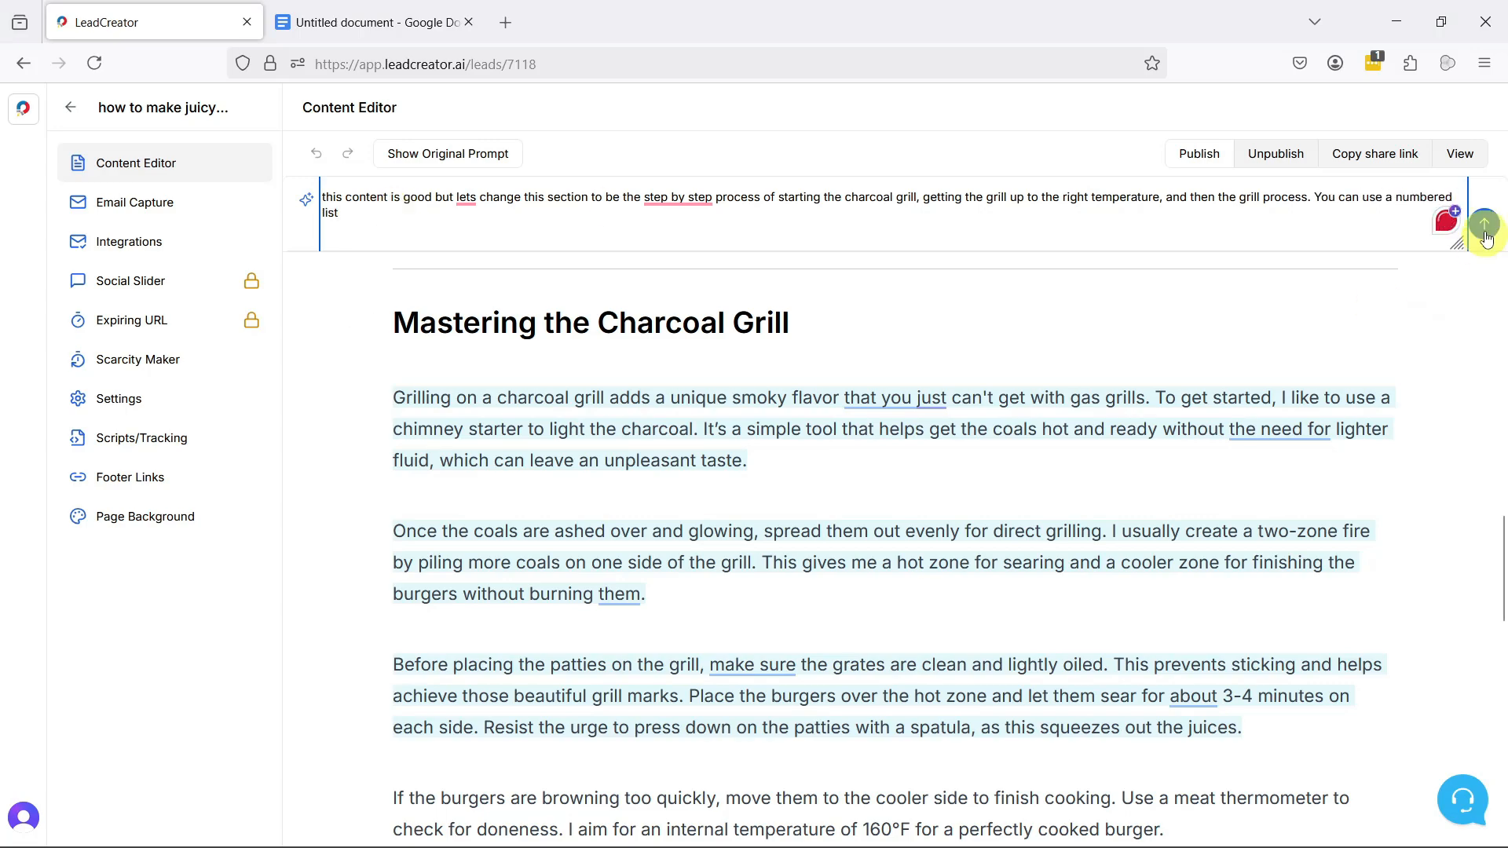
{"action": "left_click", "coordinate": [1481, 224]}
{"action": "left_click", "coordinate": [384, 696]}
Step: Delete the two original paragraphs on spreading the coals and searing the patties, above the step-by-step grilling process
{"action": "scroll", "coordinate": [959, 454], "scroll_direction": "up", "scroll_amount": 8}
{"action": "scroll", "coordinate": [1205, 526], "scroll_direction": "down", "scroll_amount": 1}
{"action": "scroll", "coordinate": [1205, 526], "scroll_direction": "down", "scroll_amount": 2}
{"action": "scroll", "coordinate": [1212, 524], "scroll_direction": "up", "scroll_amount": 3}
{"action": "scroll", "coordinate": [1217, 514], "scroll_direction": "down", "scroll_amount": 2}
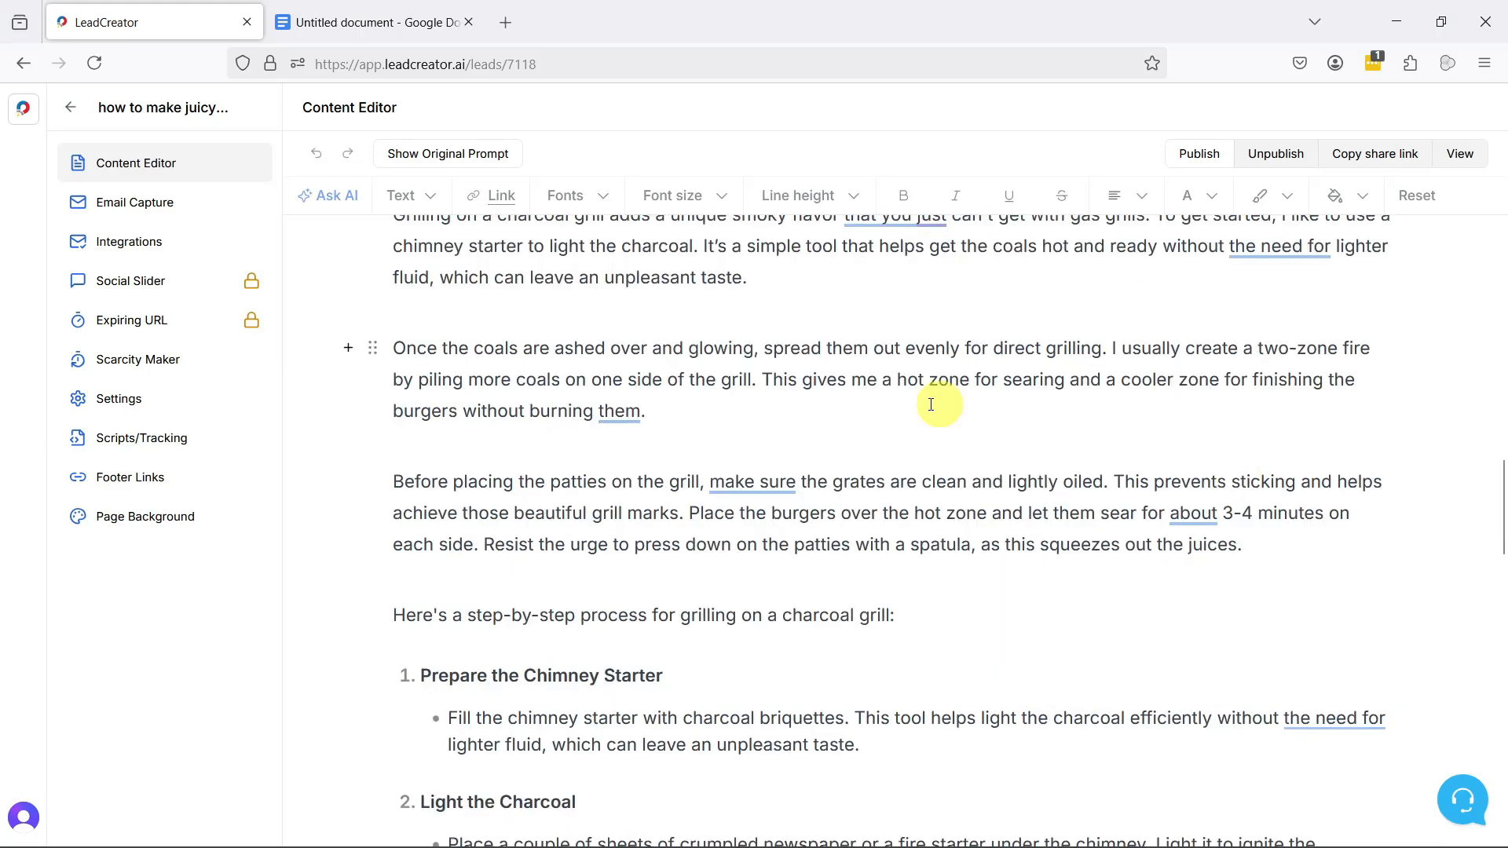
{"action": "scroll", "coordinate": [1238, 478], "scroll_direction": "up", "scroll_amount": 1}
{"action": "left_click_drag", "start_coordinate": [1237, 397], "coordinate": [1254, 655]}
{"action": "key", "text": "BackSpace"}
{"action": "scroll", "coordinate": [982, 455], "scroll_direction": "down", "scroll_amount": 10}
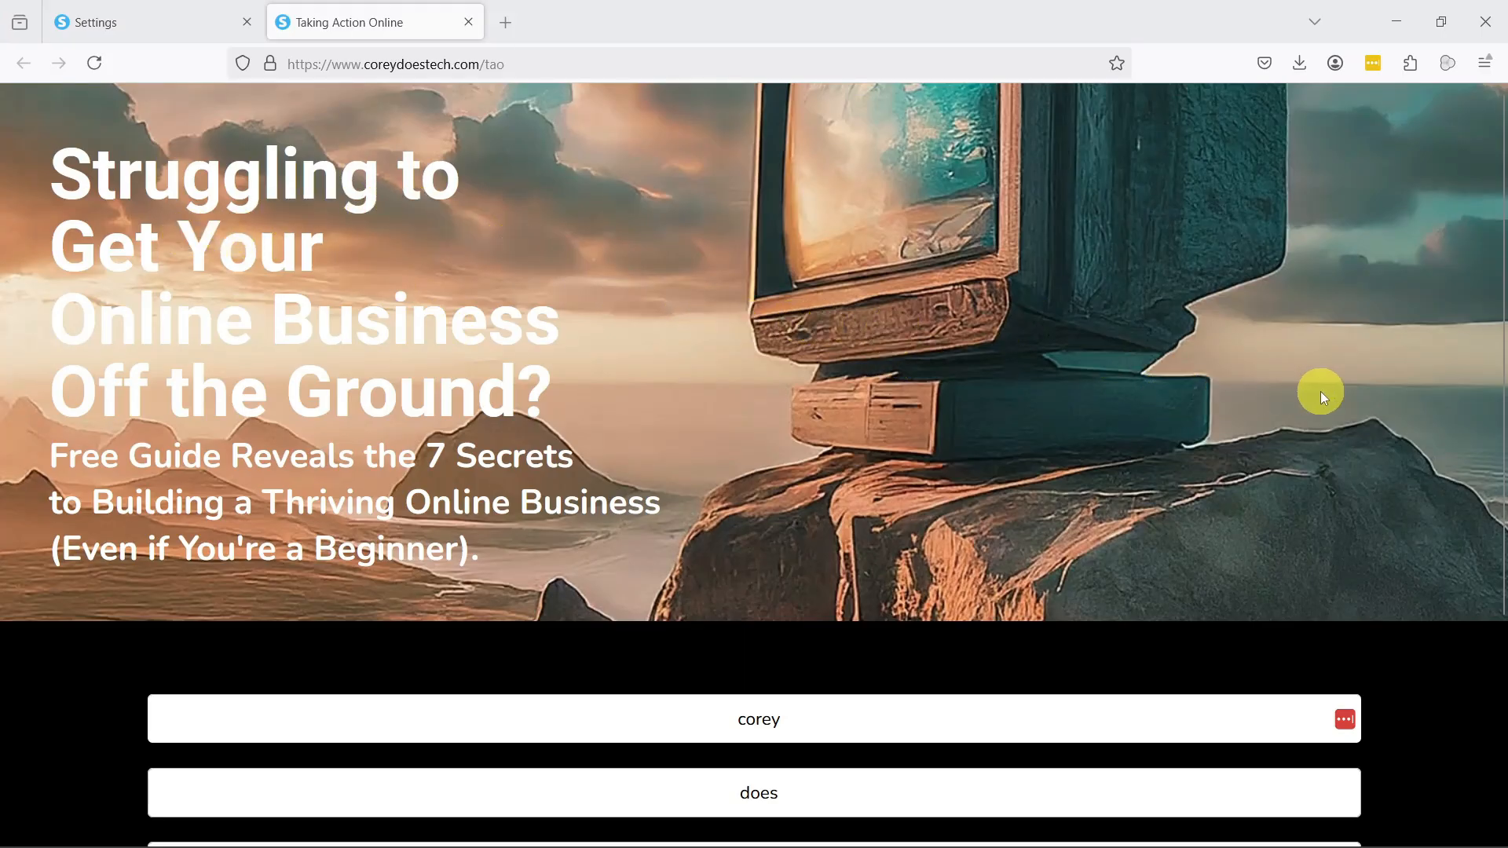
Step: Examine the Taking Action Online opt-in page down to its sign-up form
{"action": "scroll", "coordinate": [1321, 391], "scroll_direction": "down", "scroll_amount": 3}
{"action": "scroll", "coordinate": [1321, 391], "scroll_direction": "down", "scroll_amount": 1}
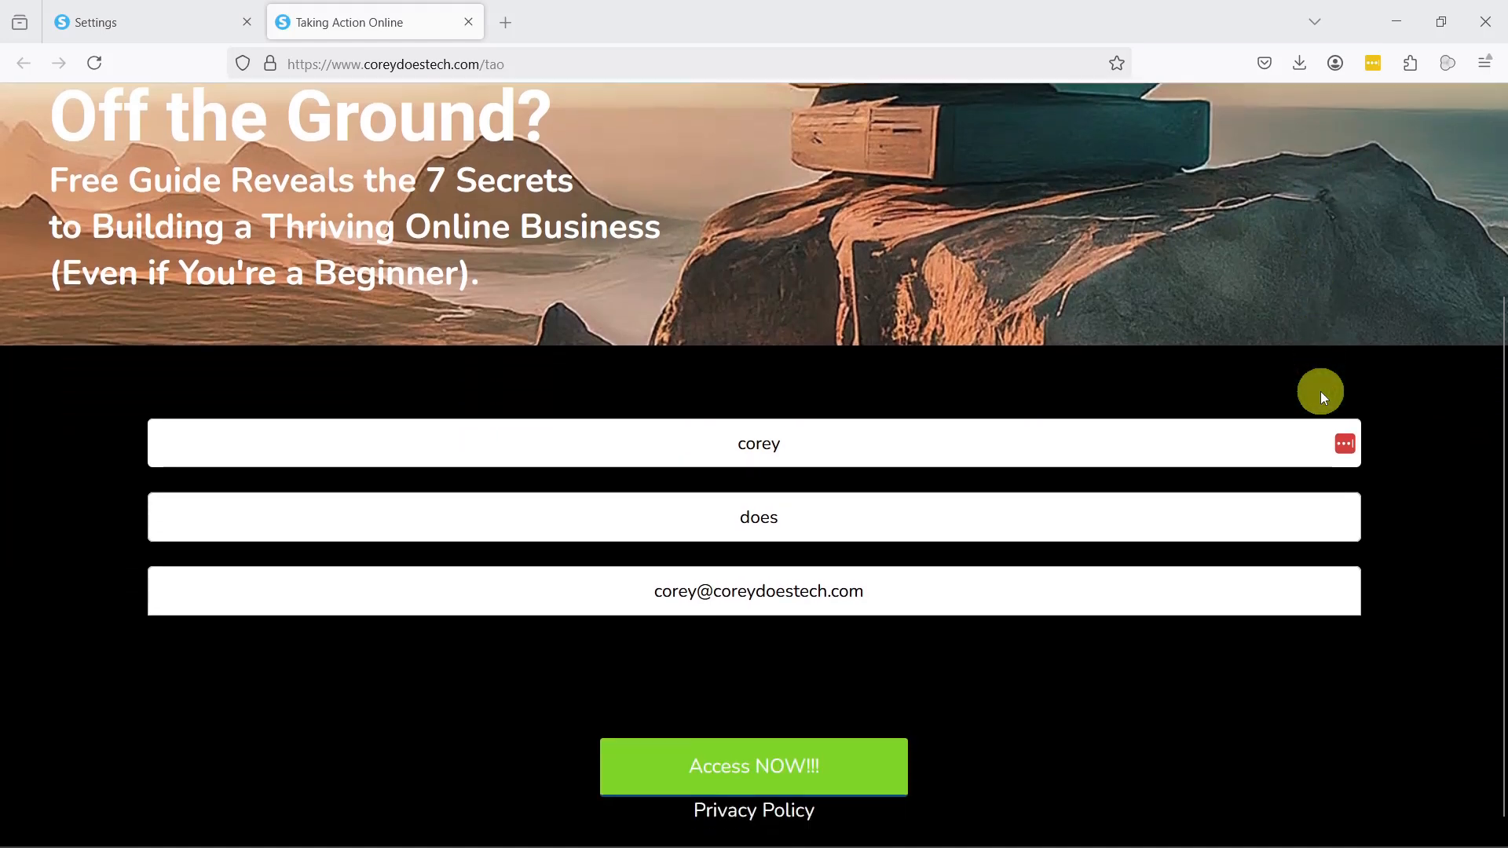
{"action": "scroll", "coordinate": [1324, 397], "scroll_direction": "up", "scroll_amount": 4}
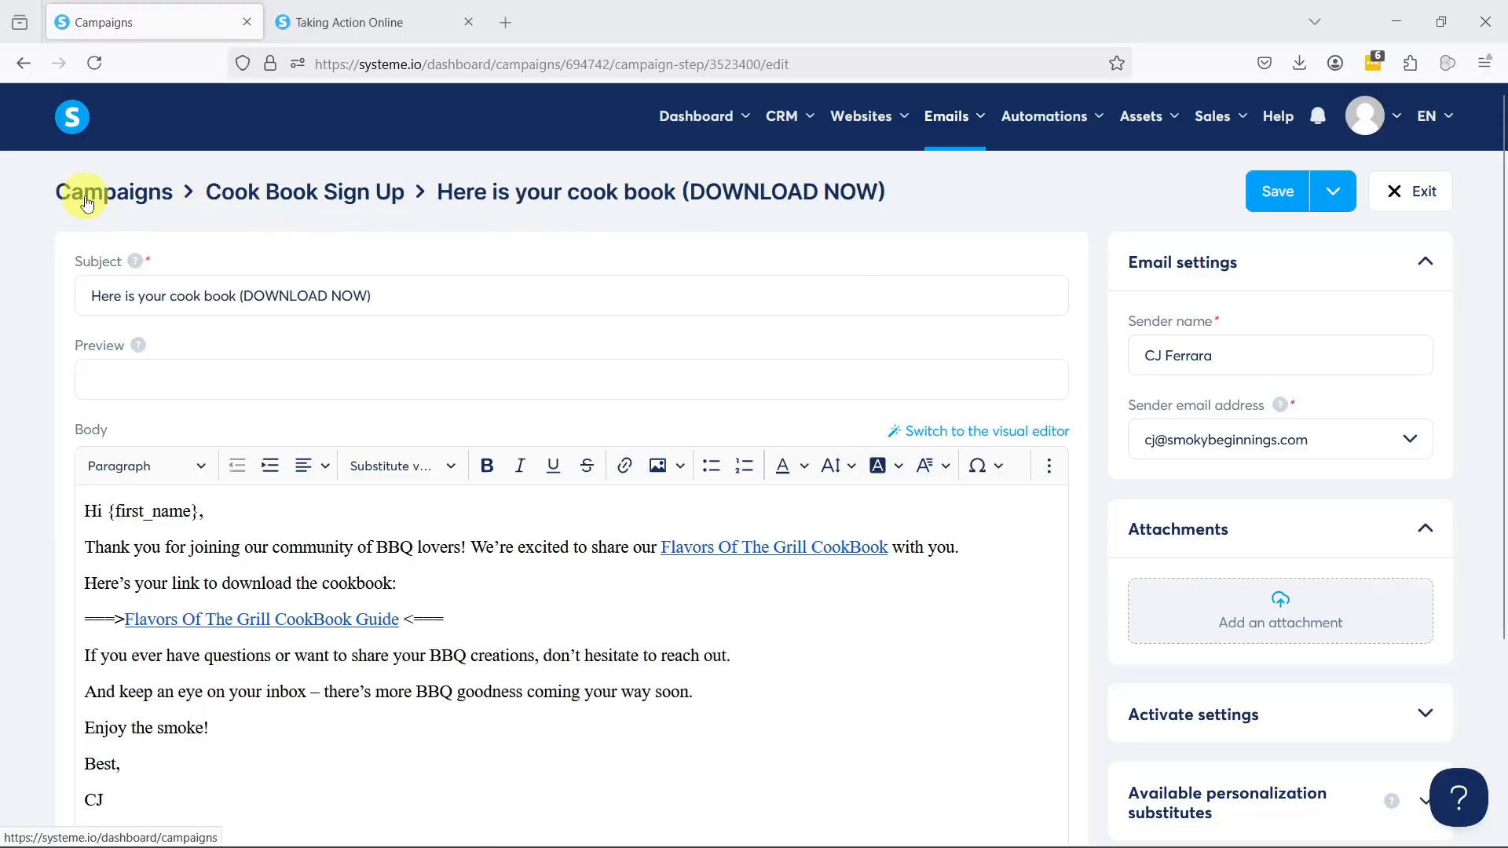
Step: Examine the cookbook download email and the email sequence of the Cook Book Sign Up campaign in systeme.io
{"action": "scroll", "coordinate": [152, 299], "scroll_direction": "down", "scroll_amount": 3}
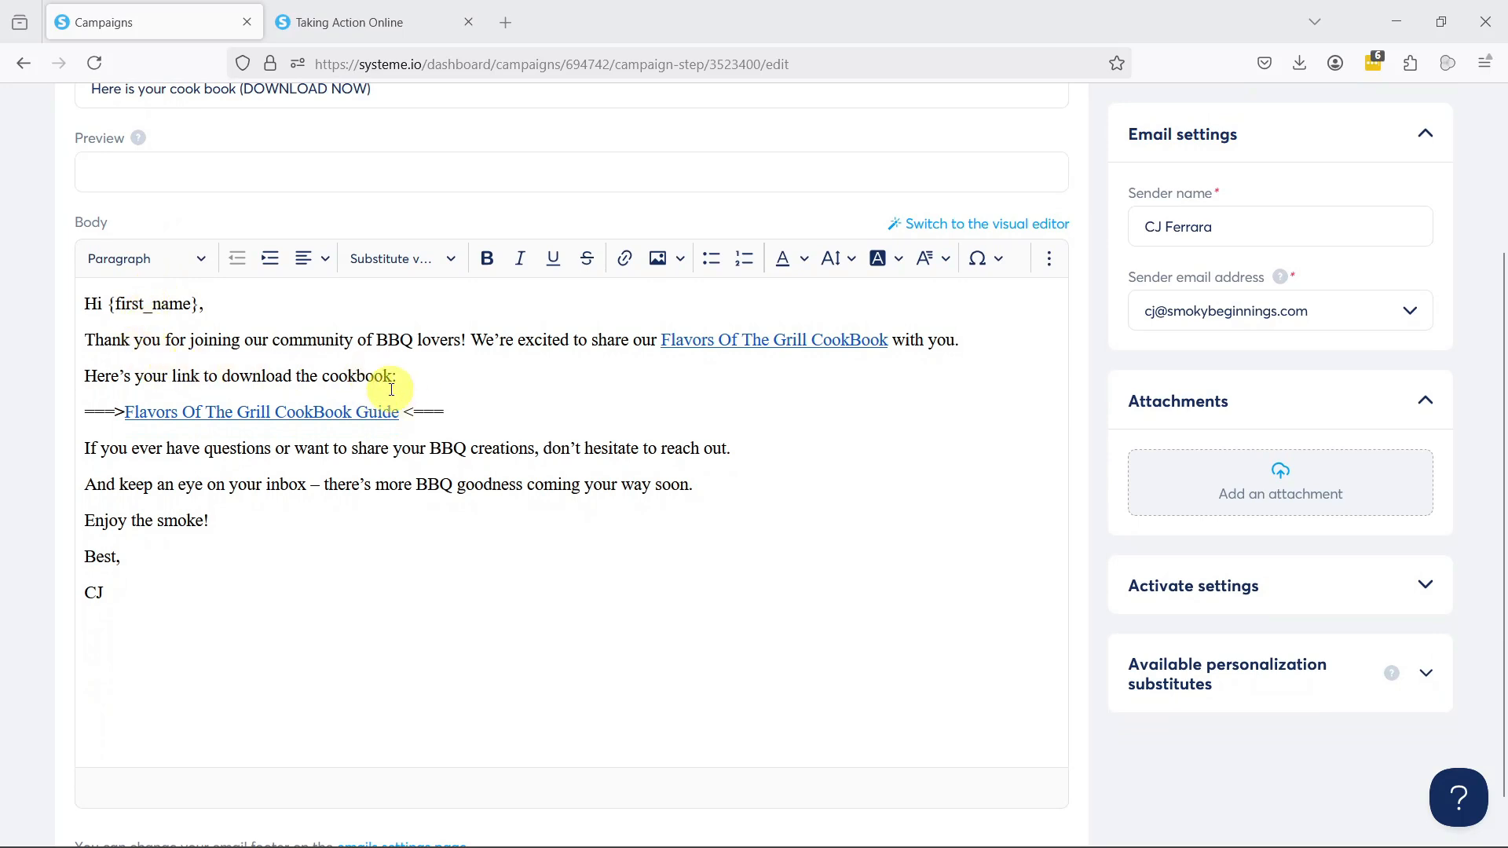
{"action": "scroll", "coordinate": [391, 389], "scroll_direction": "down", "scroll_amount": 1}
{"action": "scroll", "coordinate": [375, 385], "scroll_direction": "up", "scroll_amount": 5}
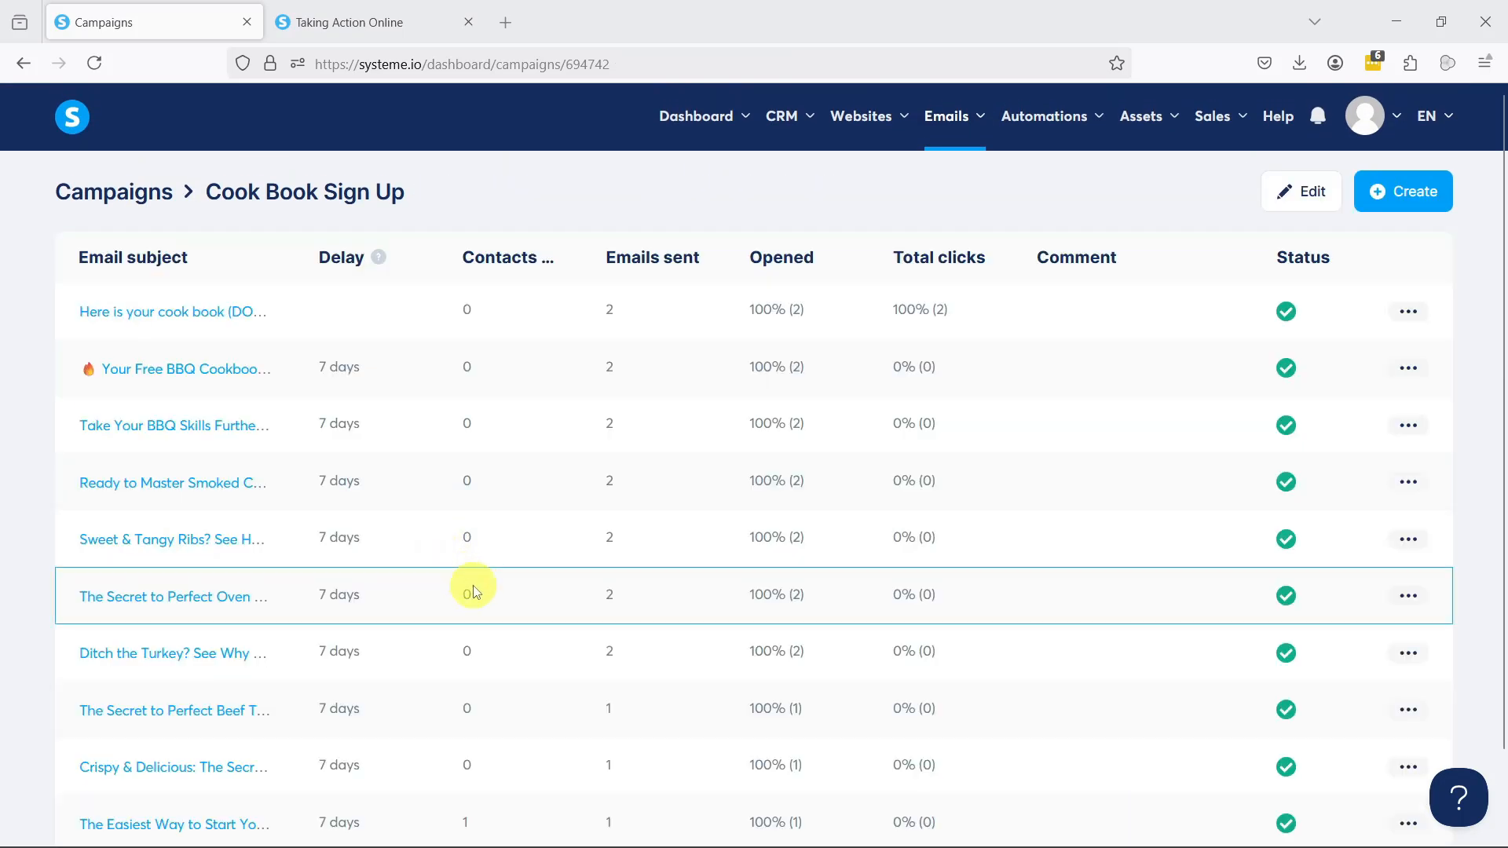
{"action": "scroll", "coordinate": [528, 611], "scroll_direction": "down", "scroll_amount": 2}
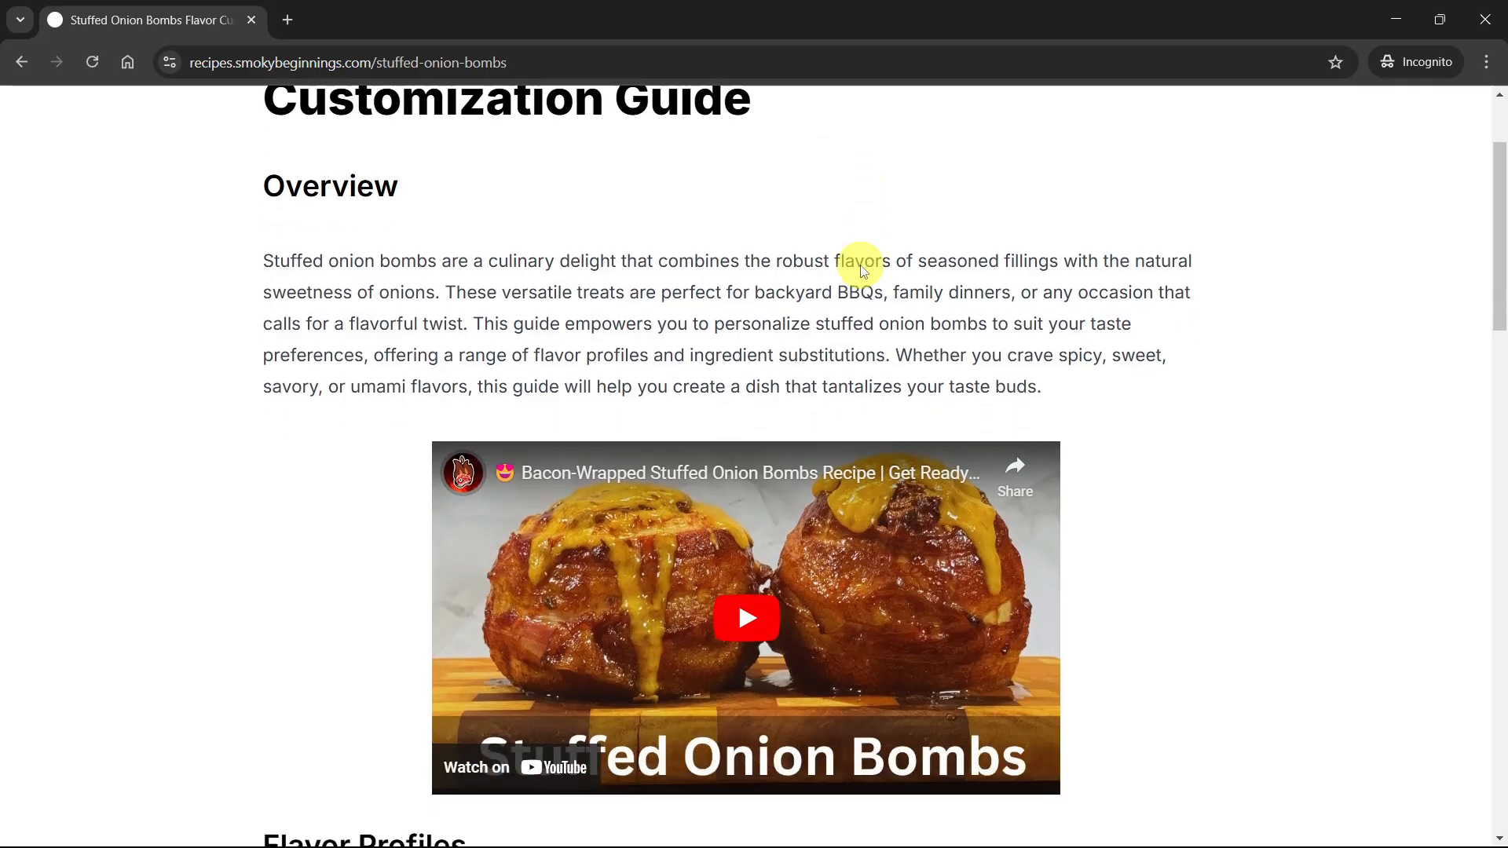
{"action": "scroll", "coordinate": [942, 267], "scroll_direction": "down", "scroll_amount": 1}
Step: Examine the published Stuffed Onion Bombs page until its email capture form
{"action": "scroll", "coordinate": [1034, 279], "scroll_direction": "down", "scroll_amount": 6}
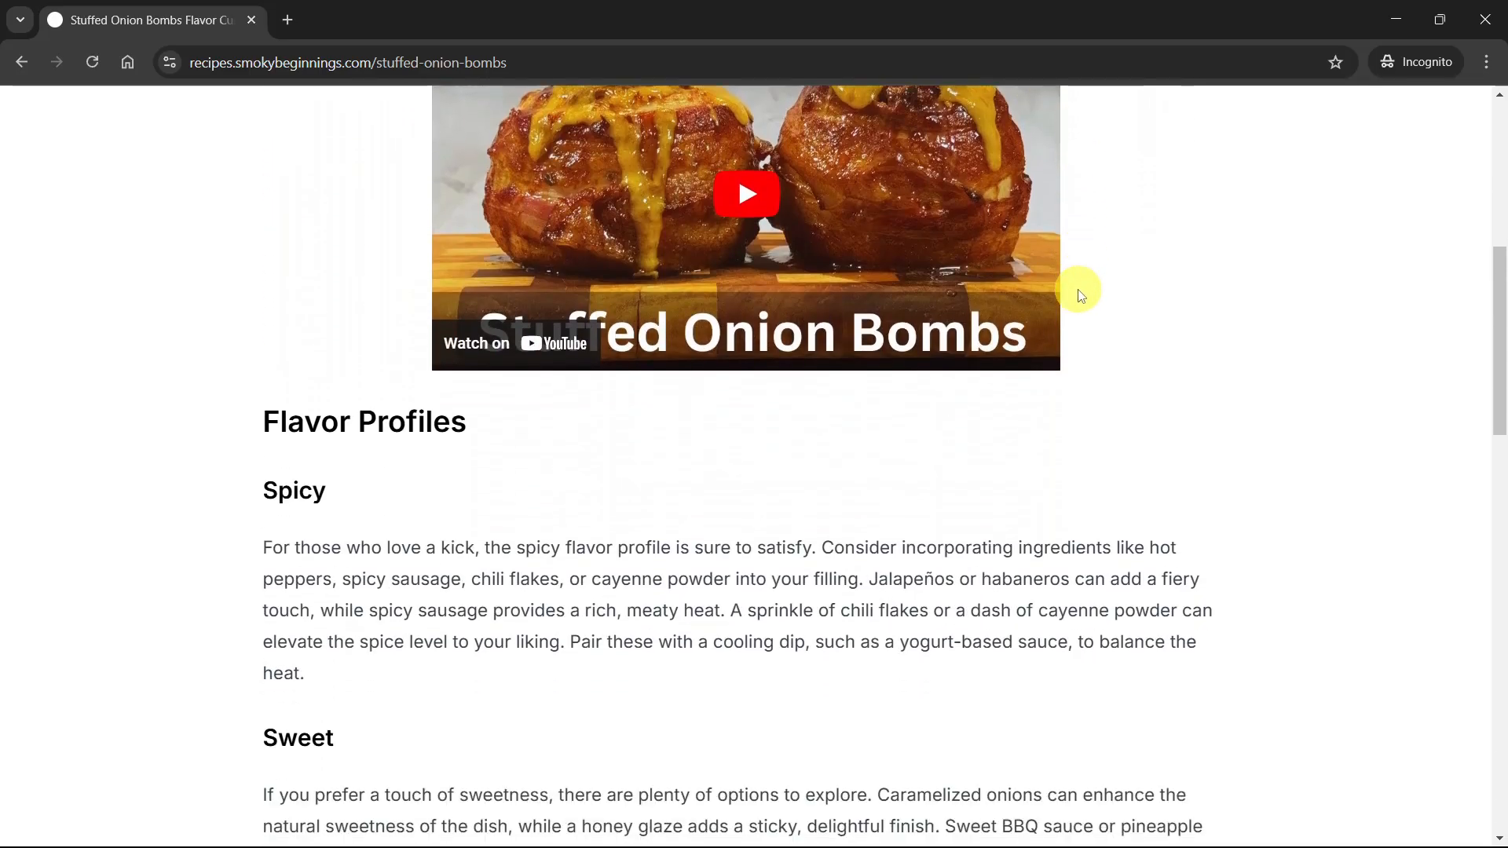
{"action": "scroll", "coordinate": [1079, 296], "scroll_direction": "down", "scroll_amount": 5}
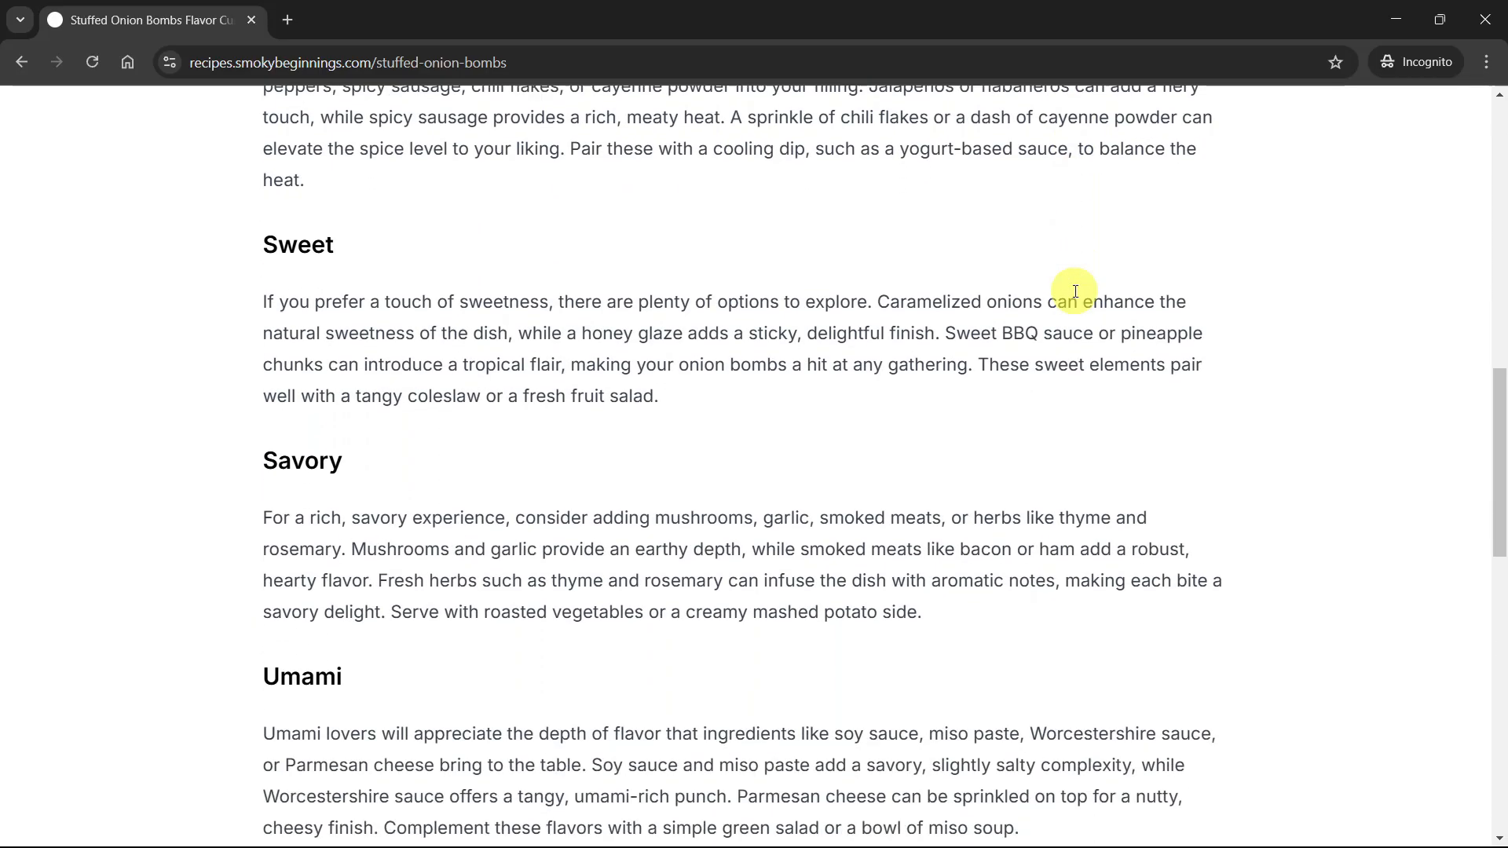
{"action": "scroll", "coordinate": [1075, 291], "scroll_direction": "down", "scroll_amount": 4}
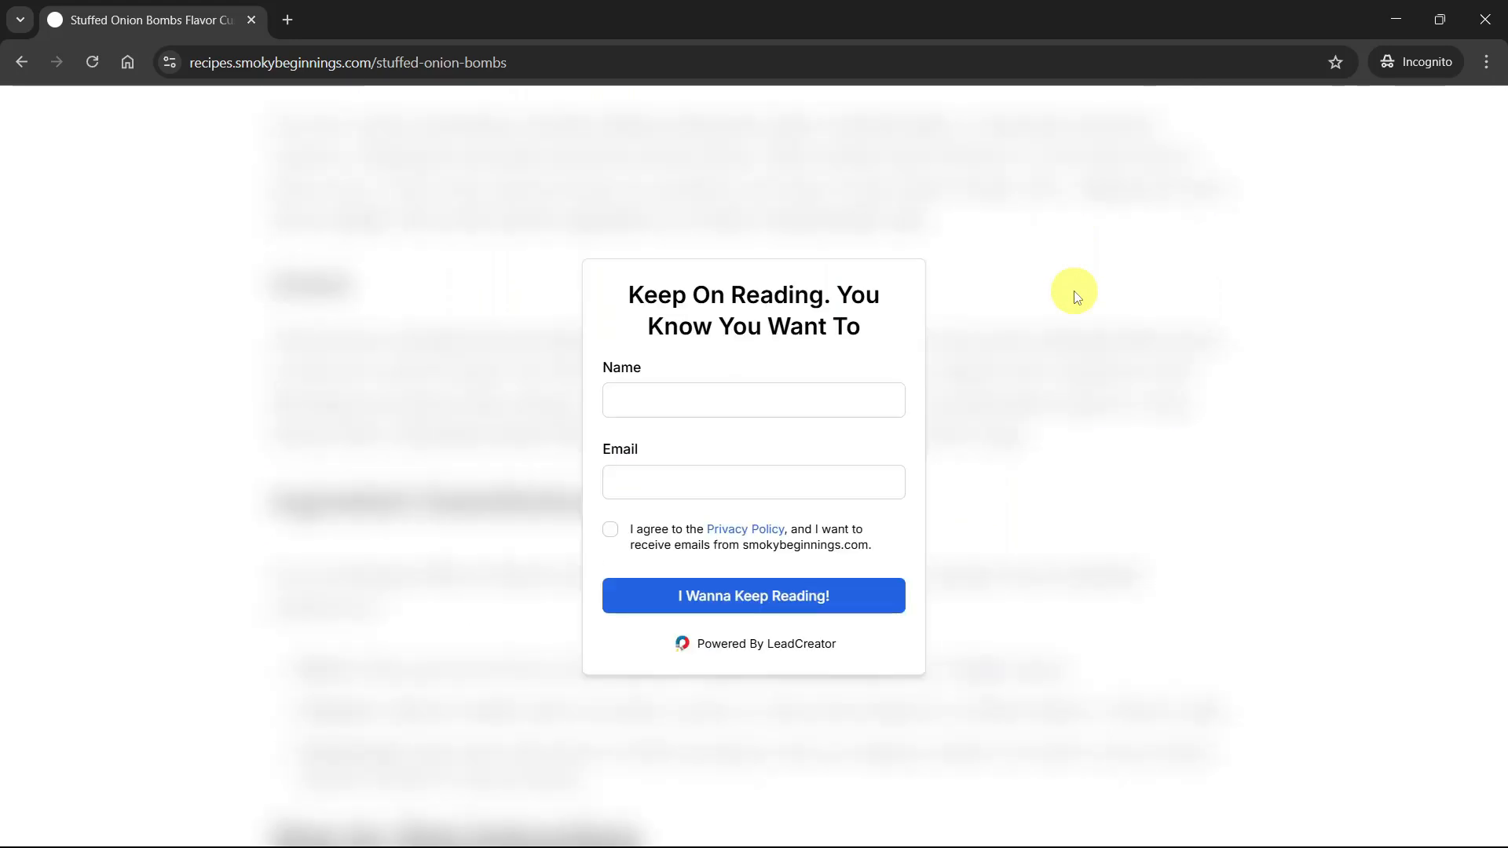
Step: Compare the Blurred Button, Video and No Email Capture Form templates in the LeadCreator email capture editor, returning to Standard
{"action": "left_click", "coordinate": [839, 244]}
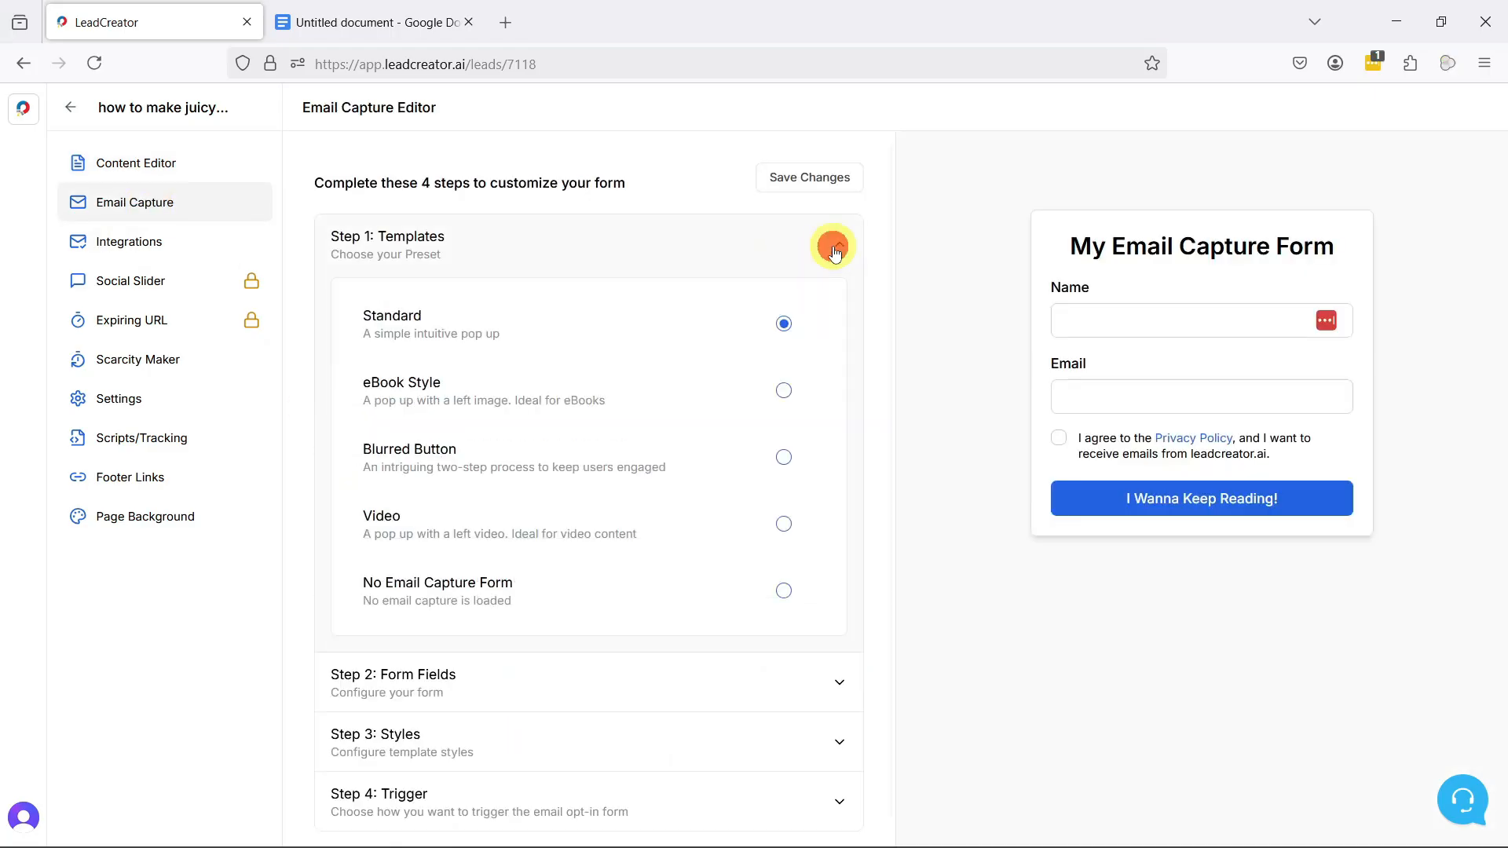
{"action": "left_click", "coordinate": [783, 457]}
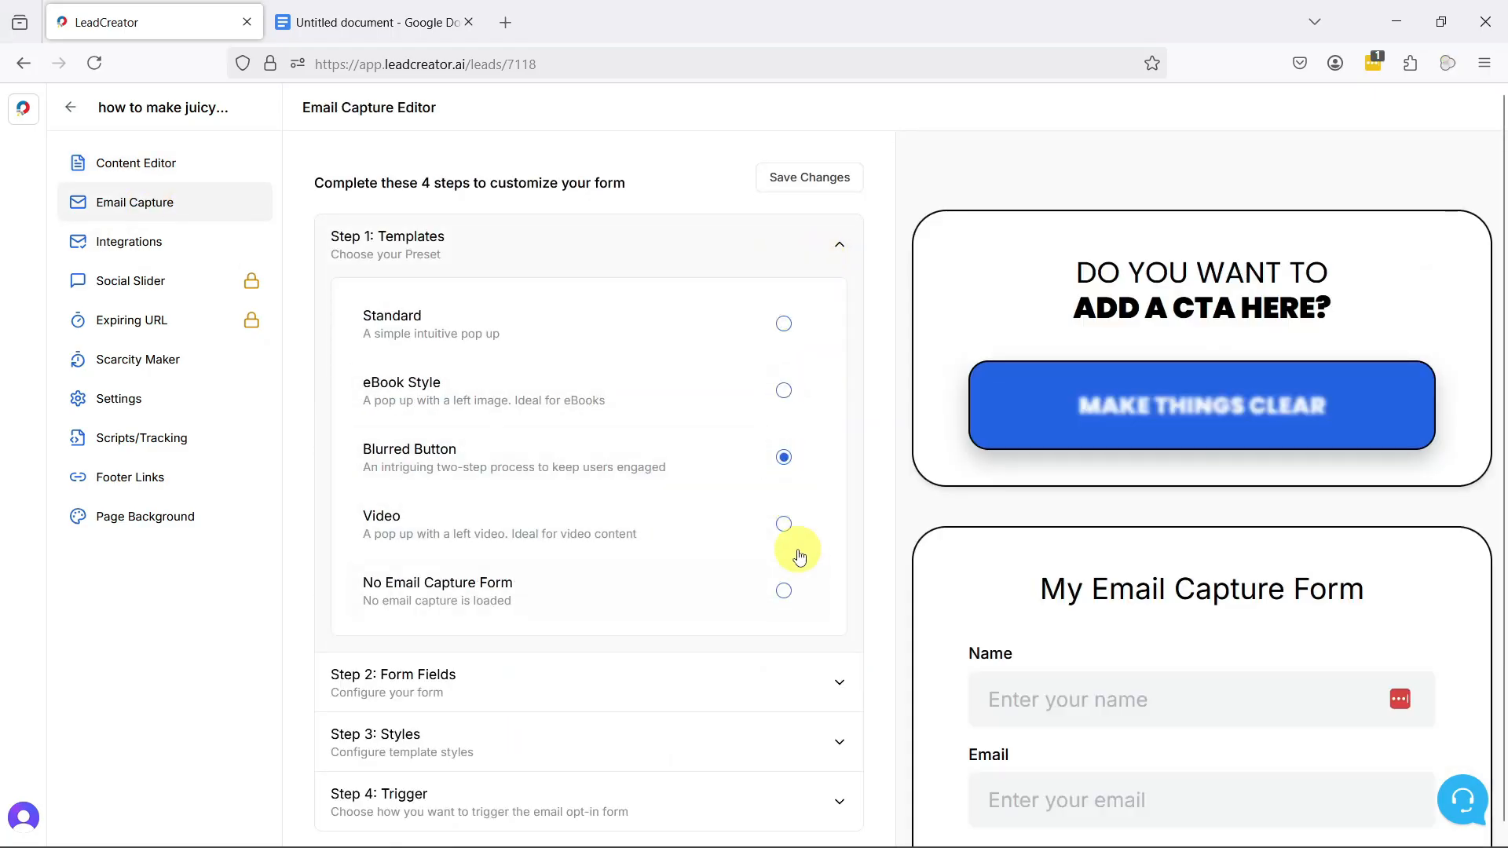
{"action": "left_click", "coordinate": [783, 524]}
{"action": "left_click", "coordinate": [783, 591]}
{"action": "left_click", "coordinate": [783, 324]}
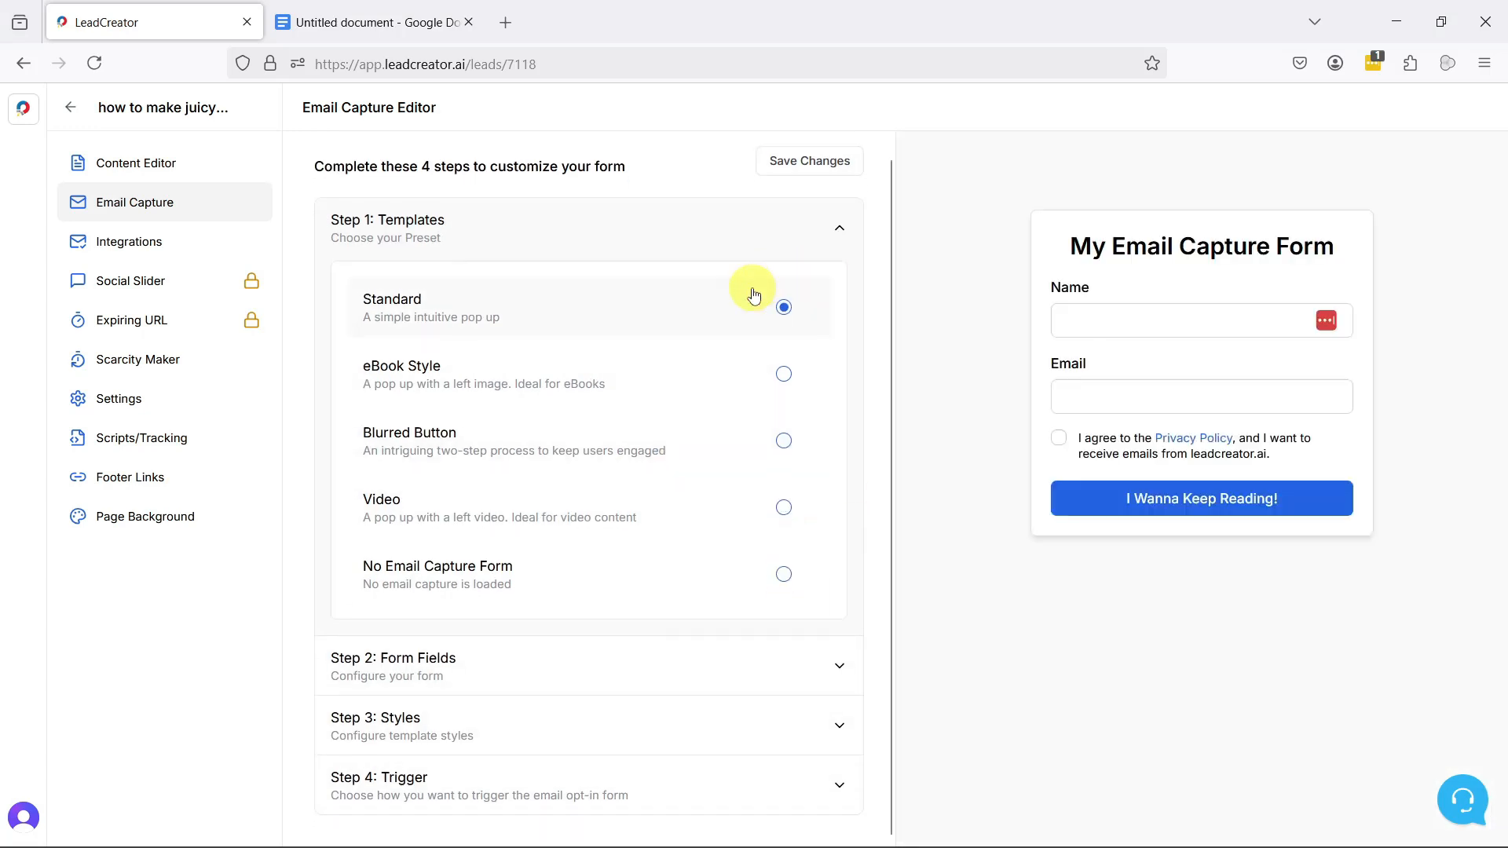
Step: Set the email capture form's title to "Keep On Reading. You Know You Want To"
{"action": "triple_click", "coordinate": [619, 454]}
{"action": "type", "text": "keep"}
{"action": "left_click", "coordinate": [579, 483]}
Step: Set the form's button label to "Yes, I want to keep reading"
{"action": "scroll", "coordinate": [691, 534], "scroll_direction": "down", "scroll_amount": 1}
{"action": "left_click", "coordinate": [649, 539]}
{"action": "scroll", "coordinate": [675, 530], "scroll_direction": "down", "scroll_amount": 1}
{"action": "left_click", "coordinate": [644, 542]}
{"action": "scroll", "coordinate": [642, 534], "scroll_direction": "down", "scroll_amount": 1}
{"action": "triple_click", "coordinate": [667, 644]}
{"action": "type", "text": "Yes I want to keep reading"}
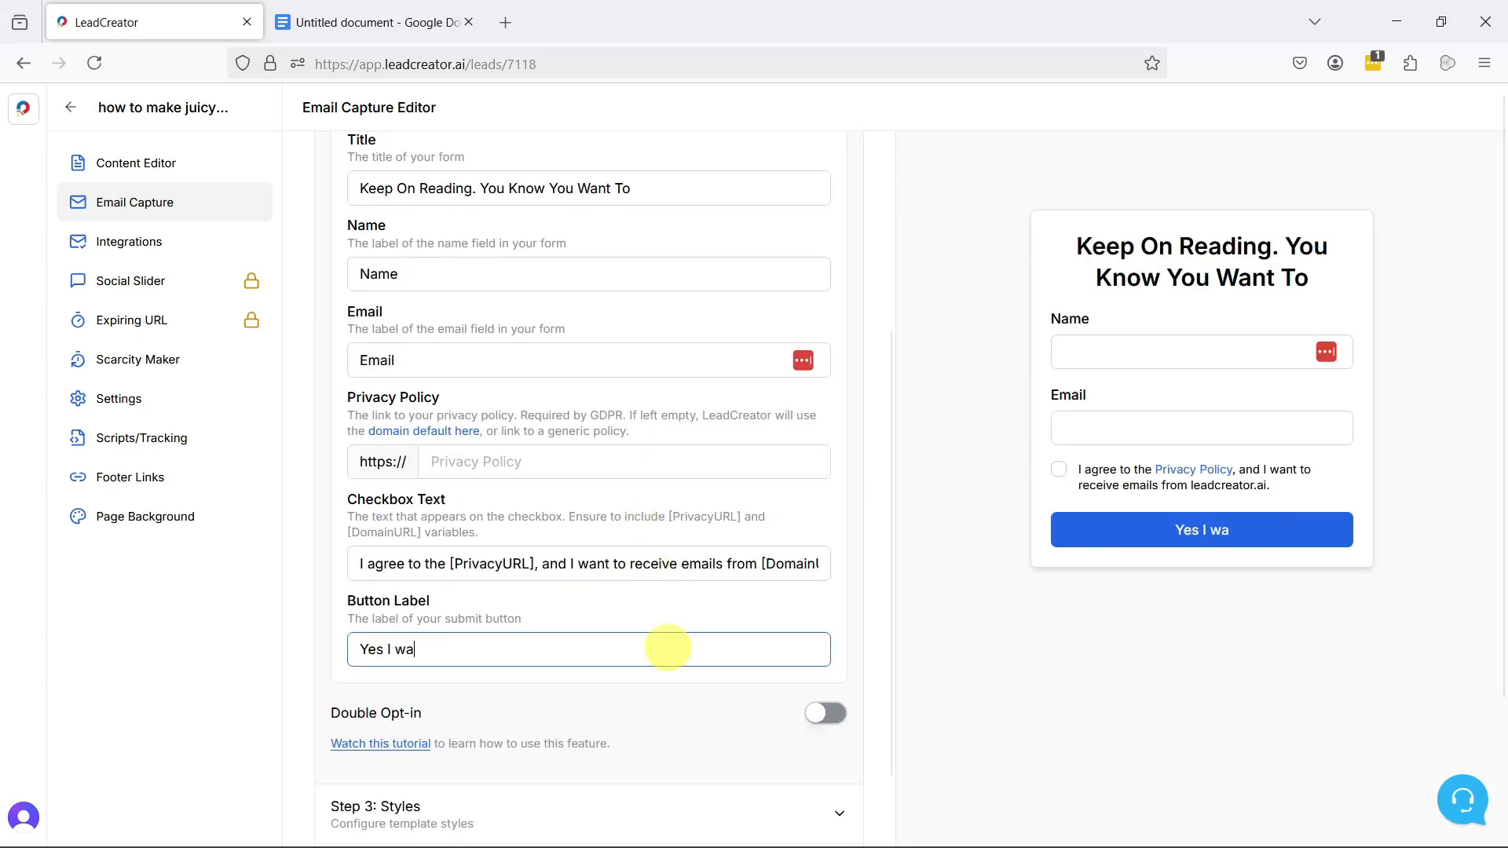
{"action": "left_click", "coordinate": [384, 648]}
{"action": "type", "text": ","}
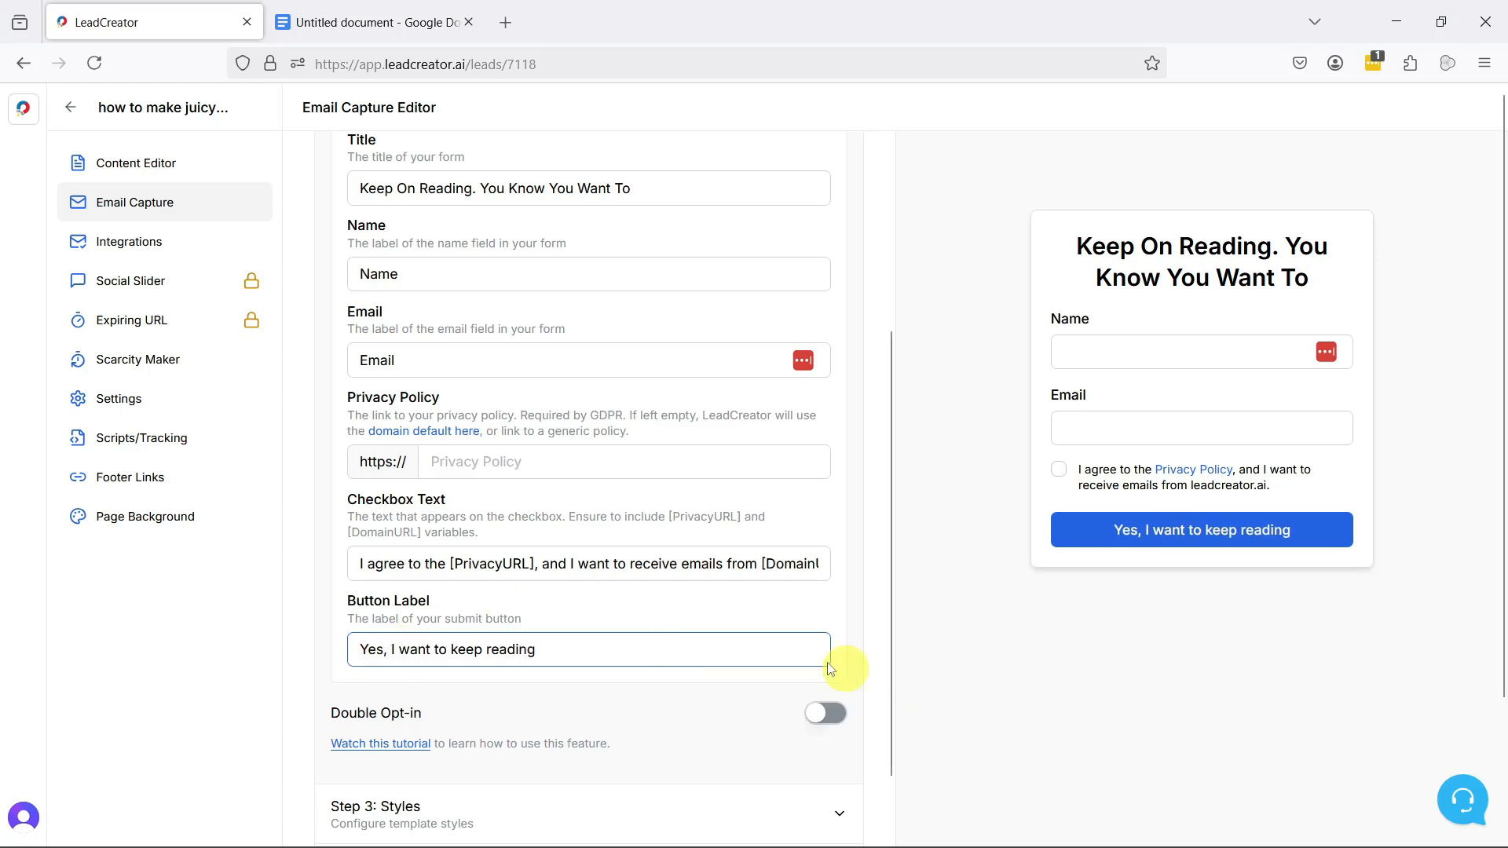
Step: Try the different header text positions, including Right, in the form's styles
{"action": "scroll", "coordinate": [785, 629], "scroll_direction": "down", "scroll_amount": 3}
{"action": "scroll", "coordinate": [770, 550], "scroll_direction": "up", "scroll_amount": 4}
{"action": "left_click", "coordinate": [843, 201]}
{"action": "left_click", "coordinate": [839, 361]}
{"action": "left_click", "coordinate": [597, 457]}
{"action": "left_click", "coordinate": [602, 492]}
{"action": "left_click", "coordinate": [668, 457]}
{"action": "left_click", "coordinate": [684, 522]}
{"action": "left_click", "coordinate": [771, 463]}
{"action": "left_click", "coordinate": [708, 555]}
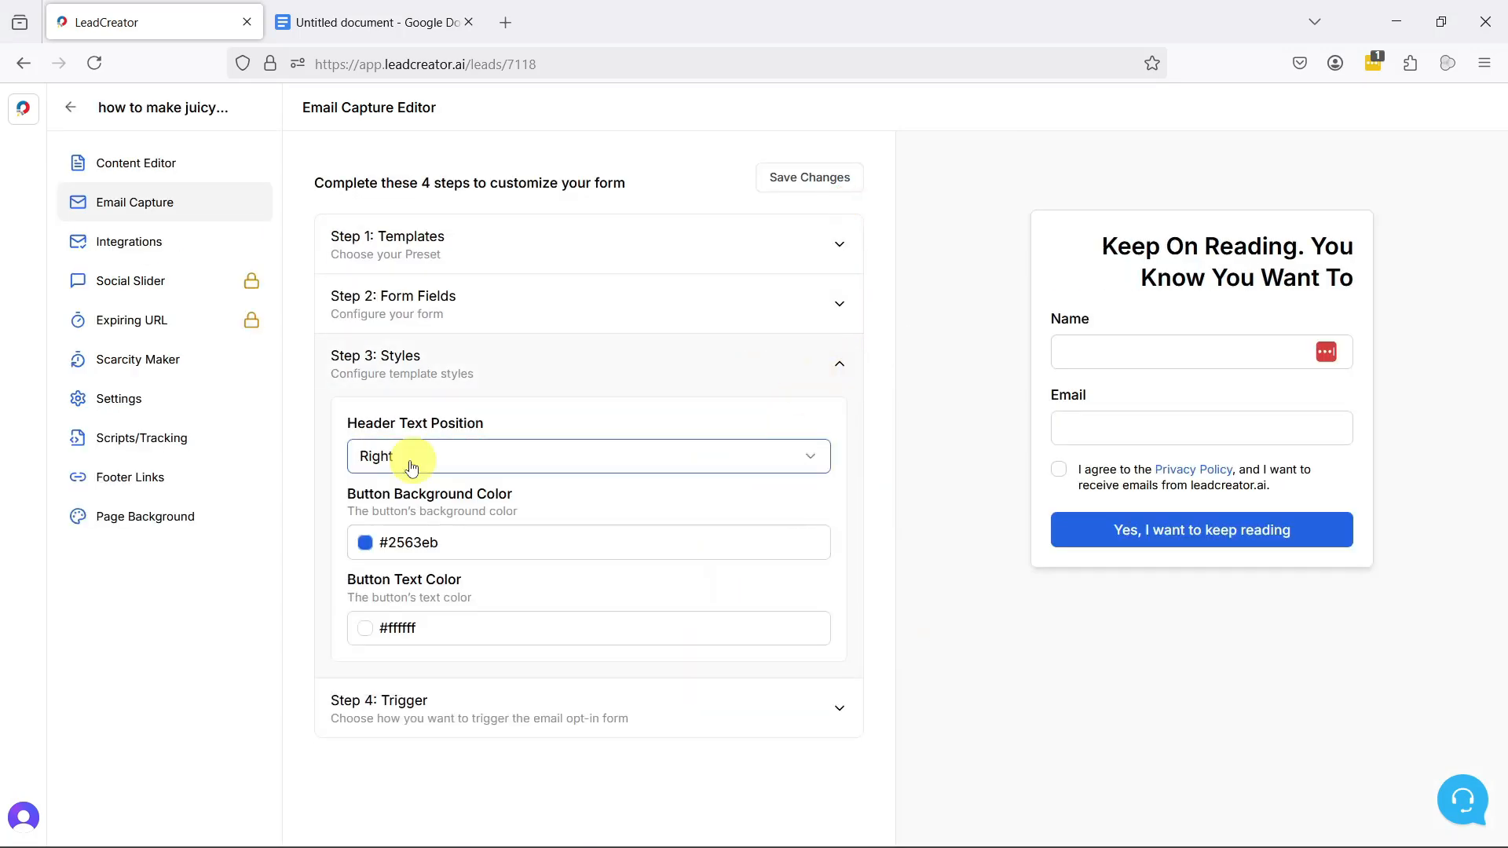
{"action": "left_click", "coordinate": [832, 366]}
Step: Trigger the email opt-in form on mouse scroll at 75% and save the form changes
{"action": "left_click", "coordinate": [839, 428]}
{"action": "left_click", "coordinate": [784, 660]}
{"action": "left_click", "coordinate": [524, 725]}
{"action": "left_click", "coordinate": [801, 186]}
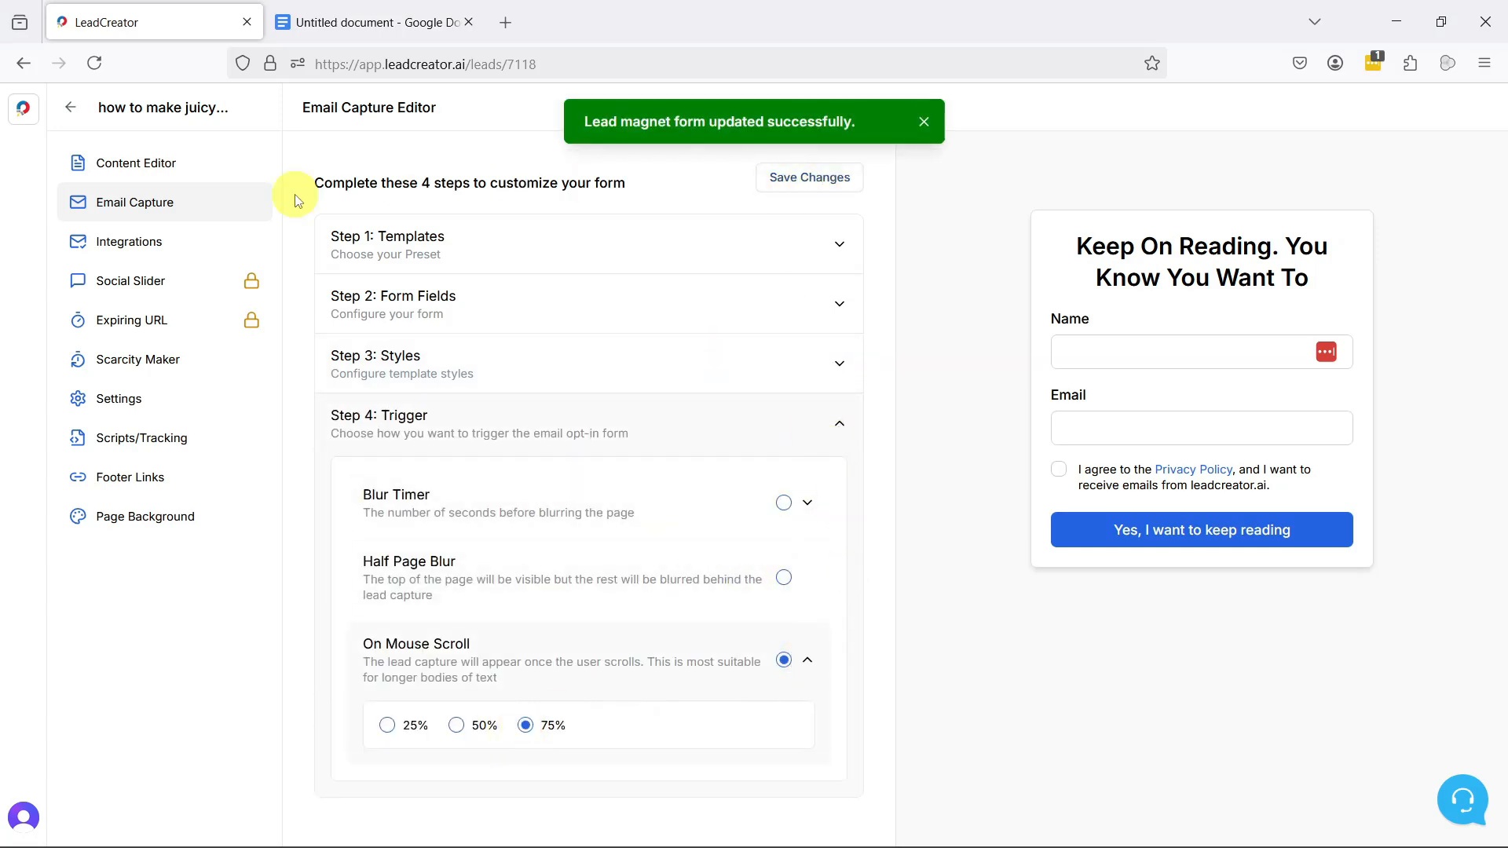
Step: Review the email services available in the lead magnet's integrations and expand the Systeme integration's options
{"action": "left_click", "coordinate": [216, 247]}
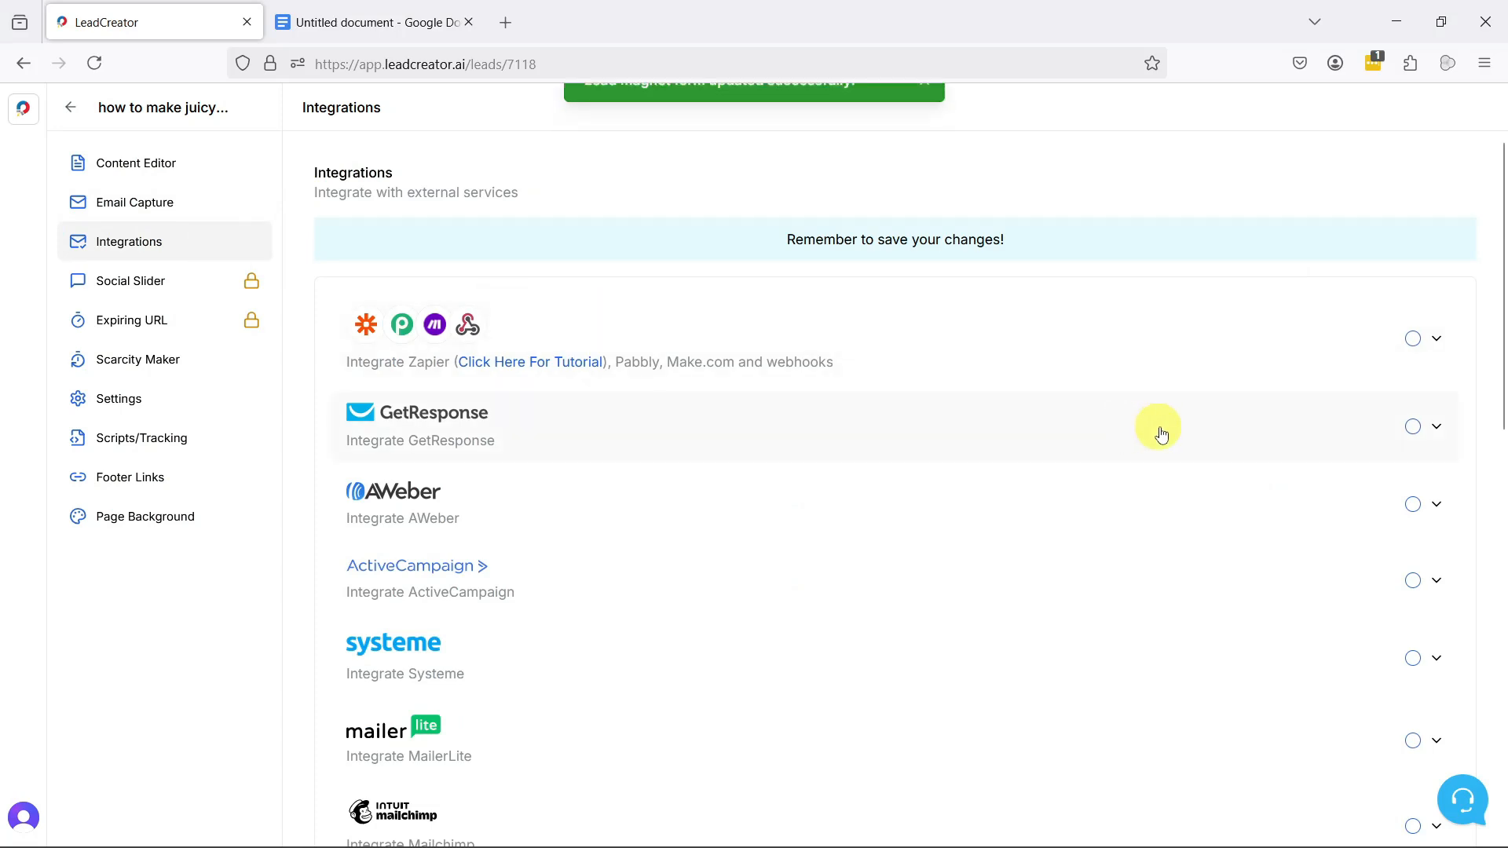
{"action": "scroll", "coordinate": [1153, 440], "scroll_direction": "down", "scroll_amount": 5}
{"action": "scroll", "coordinate": [1150, 448], "scroll_direction": "down", "scroll_amount": 7}
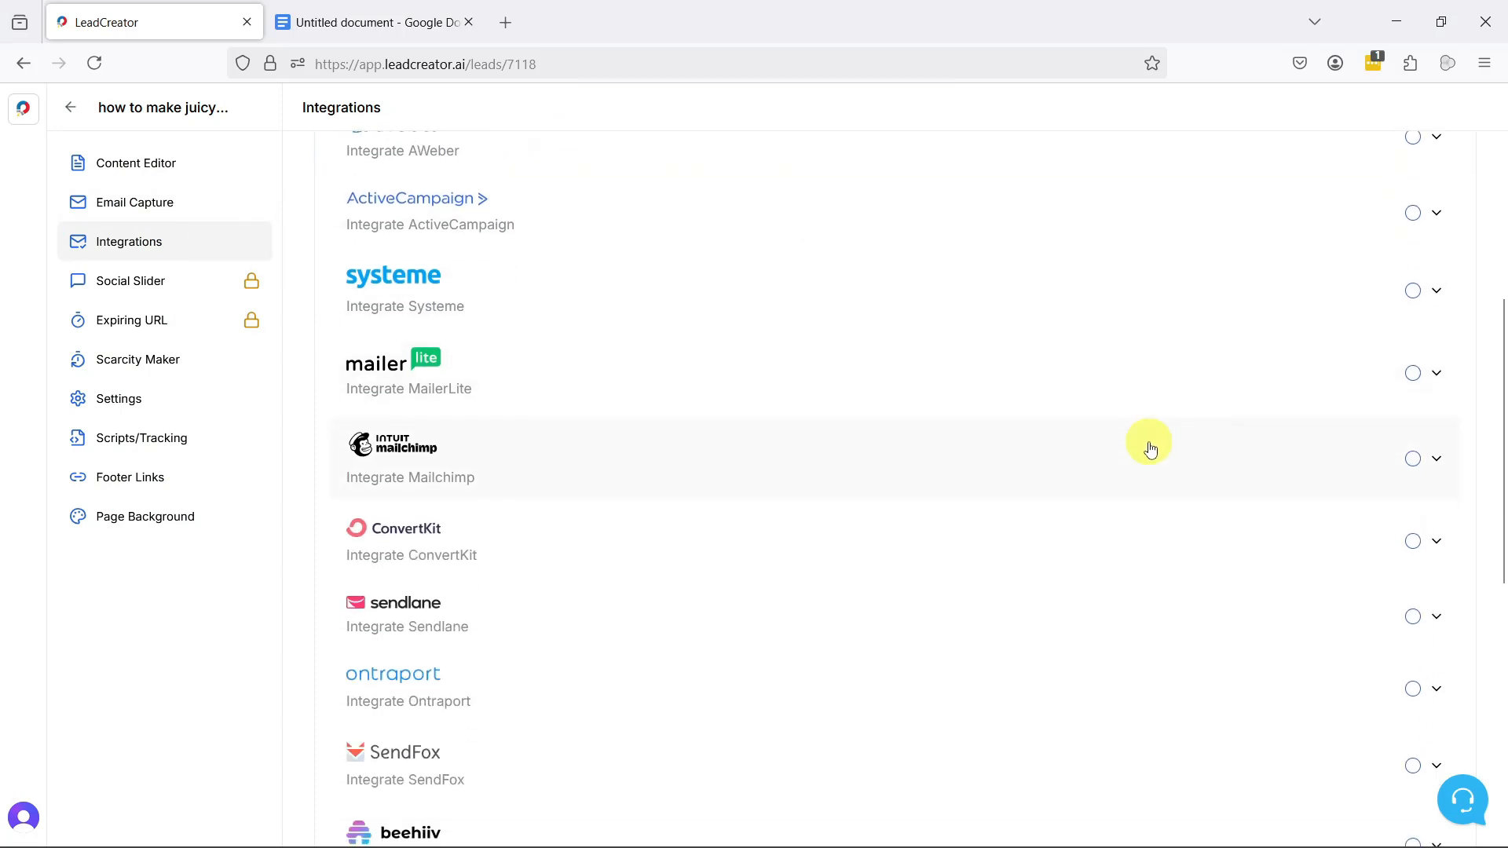
{"action": "scroll", "coordinate": [1148, 449], "scroll_direction": "down", "scroll_amount": 2}
{"action": "scroll", "coordinate": [1141, 454], "scroll_direction": "up", "scroll_amount": 8}
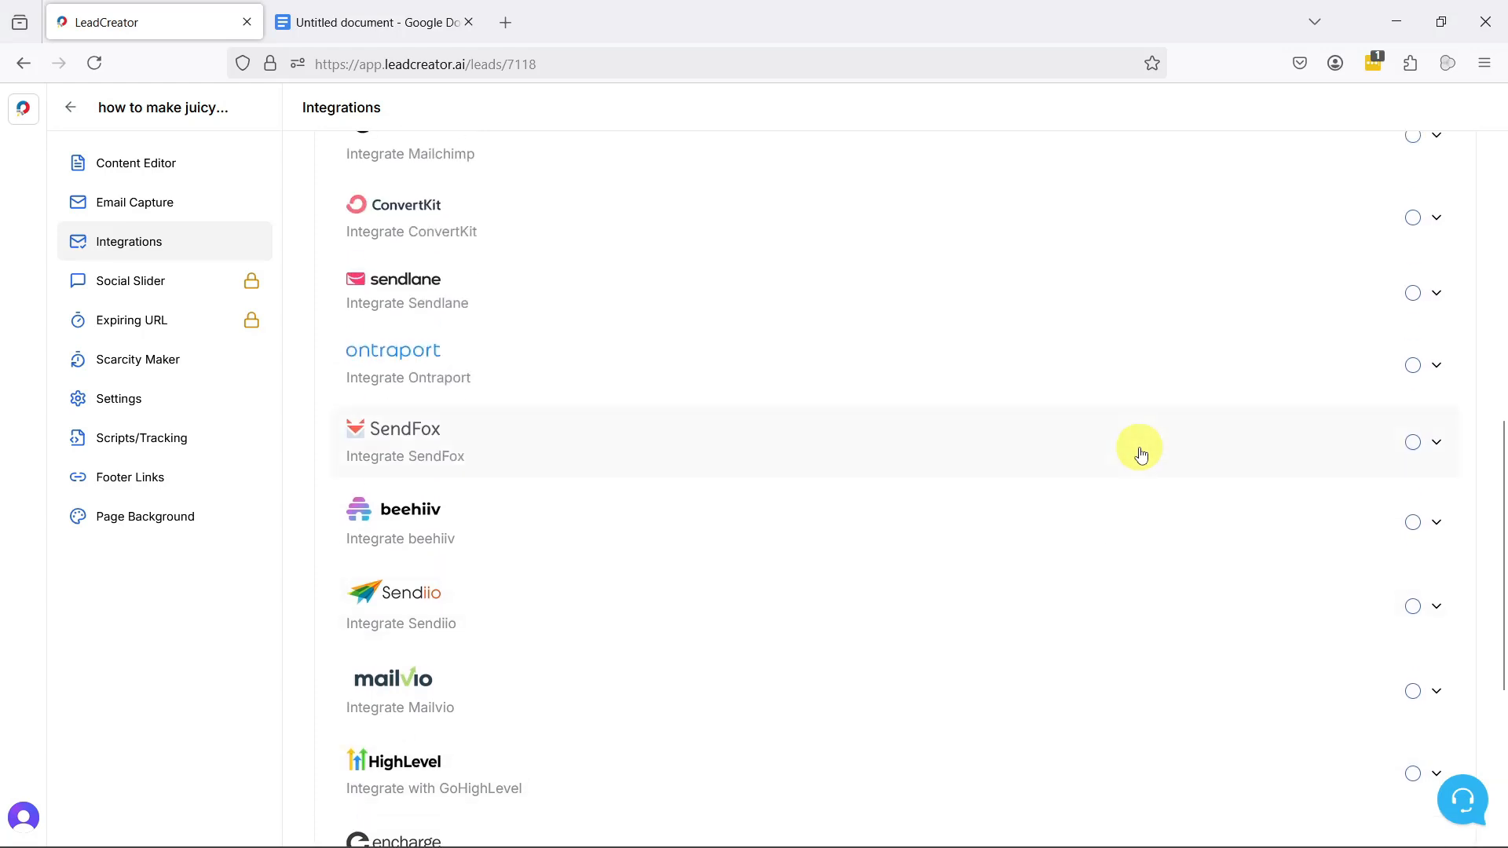
{"action": "scroll", "coordinate": [1141, 454], "scroll_direction": "up", "scroll_amount": 2}
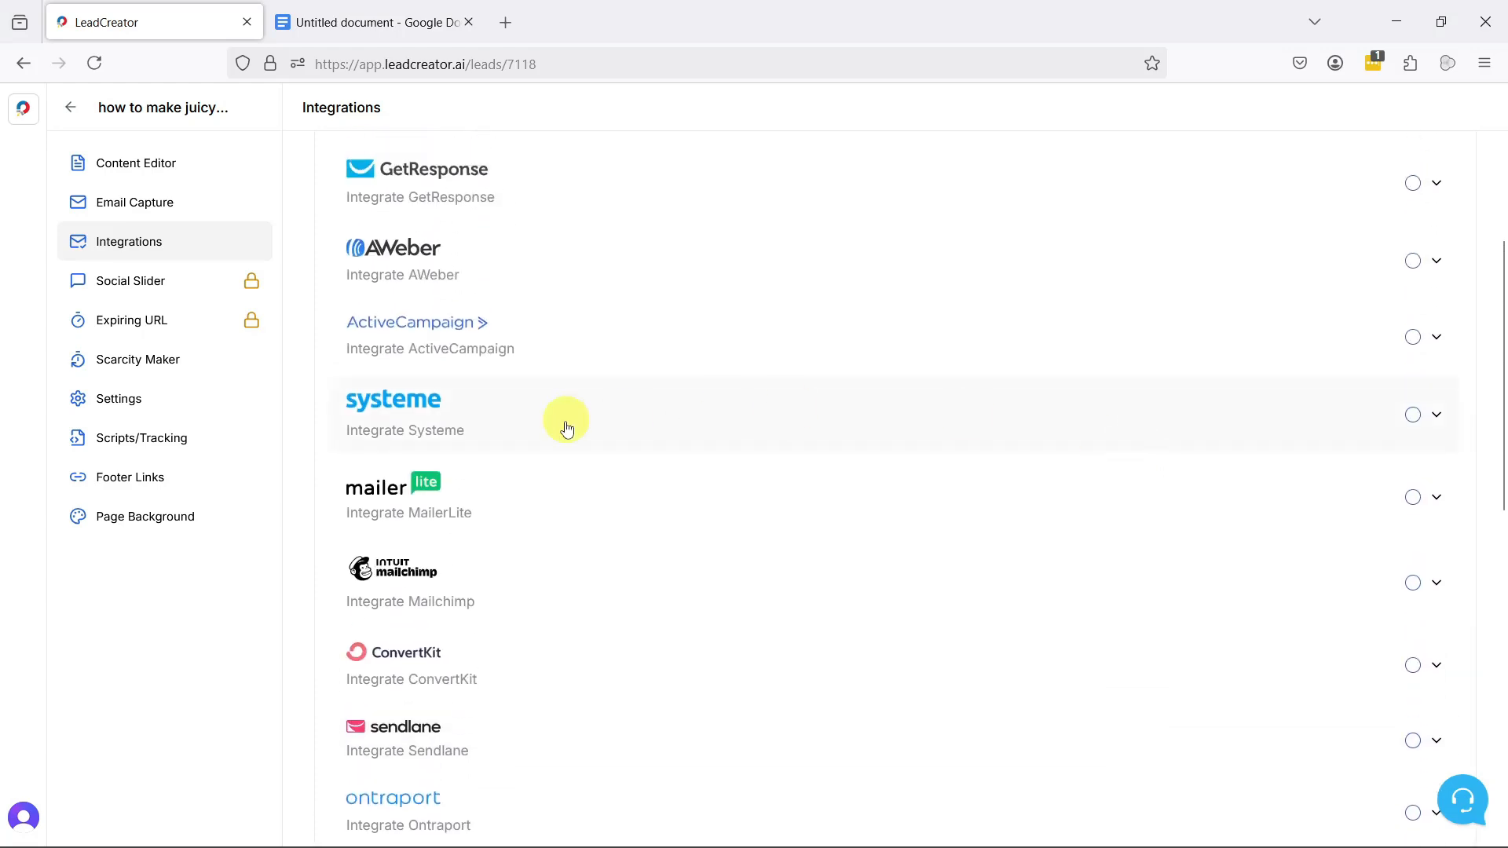
{"action": "left_click", "coordinate": [1437, 418]}
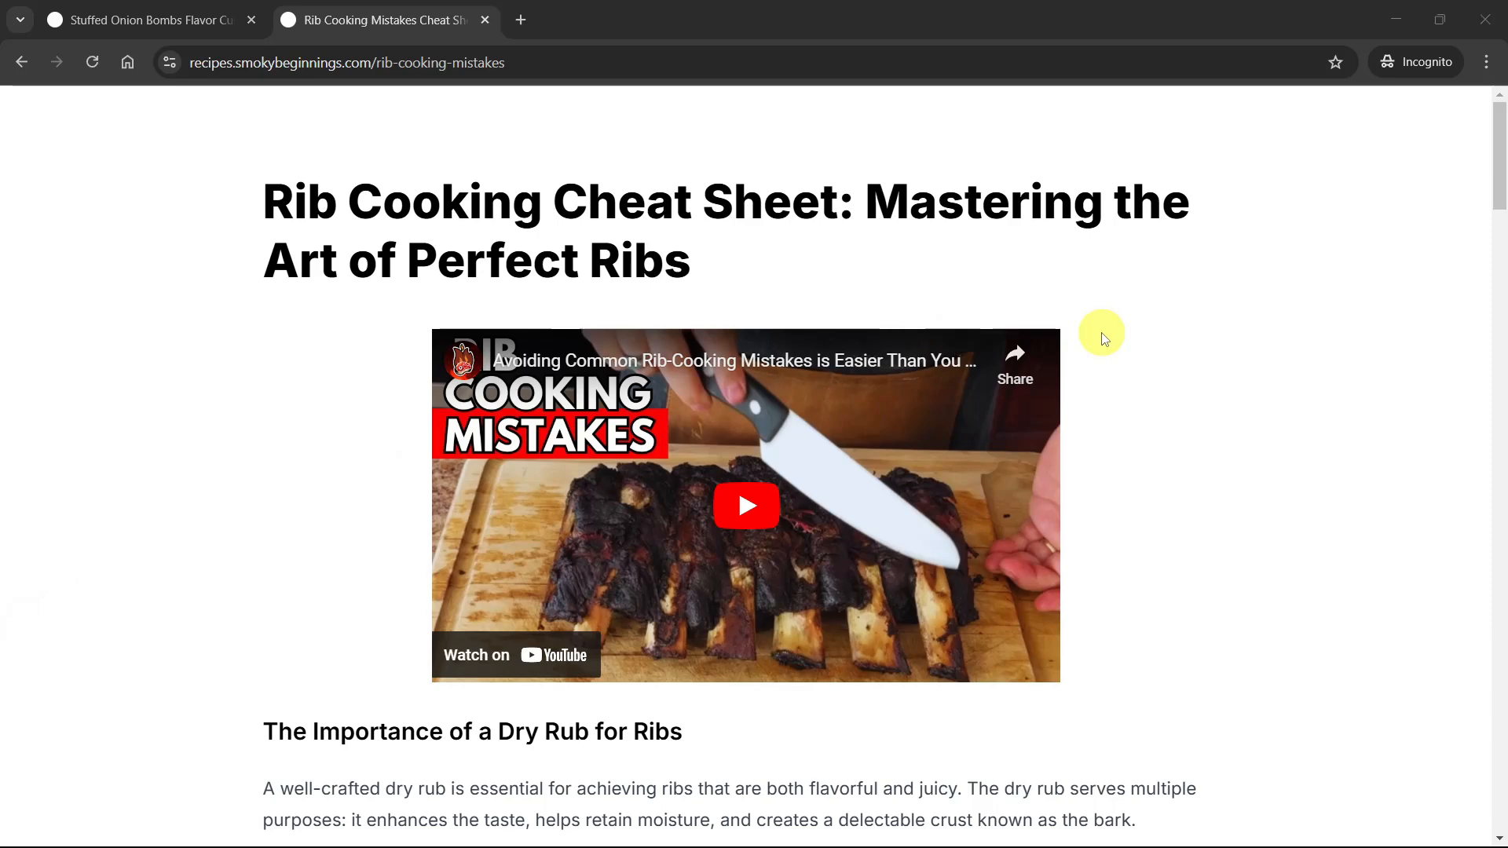
Step: Read through the published Rib Cooking Cheat Sheet page far enough to trigger its email capture form
{"action": "scroll", "coordinate": [1287, 387], "scroll_direction": "down", "scroll_amount": 7}
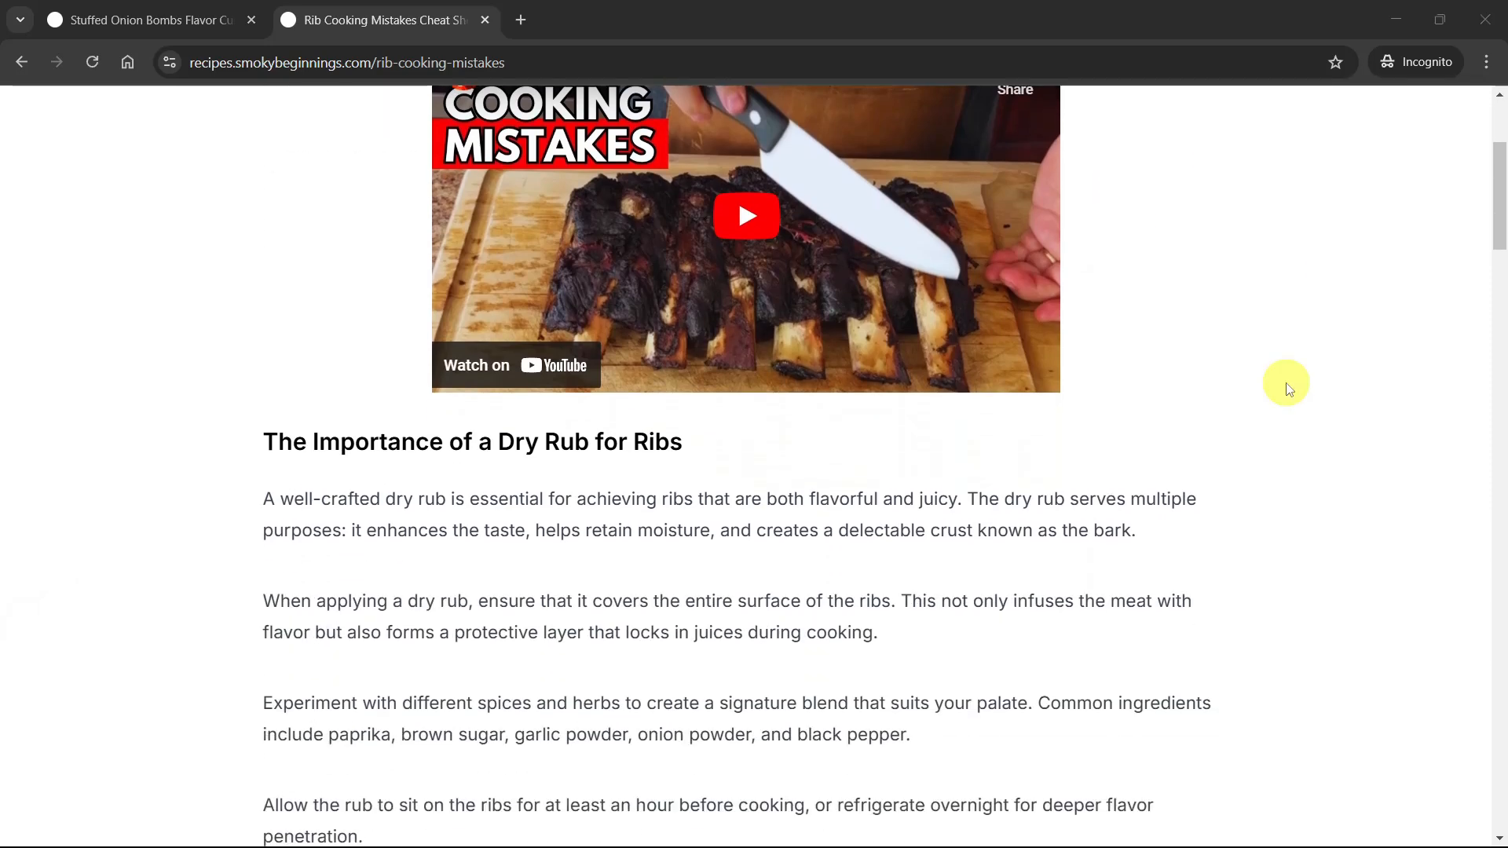
{"action": "scroll", "coordinate": [1288, 387], "scroll_direction": "down", "scroll_amount": 10}
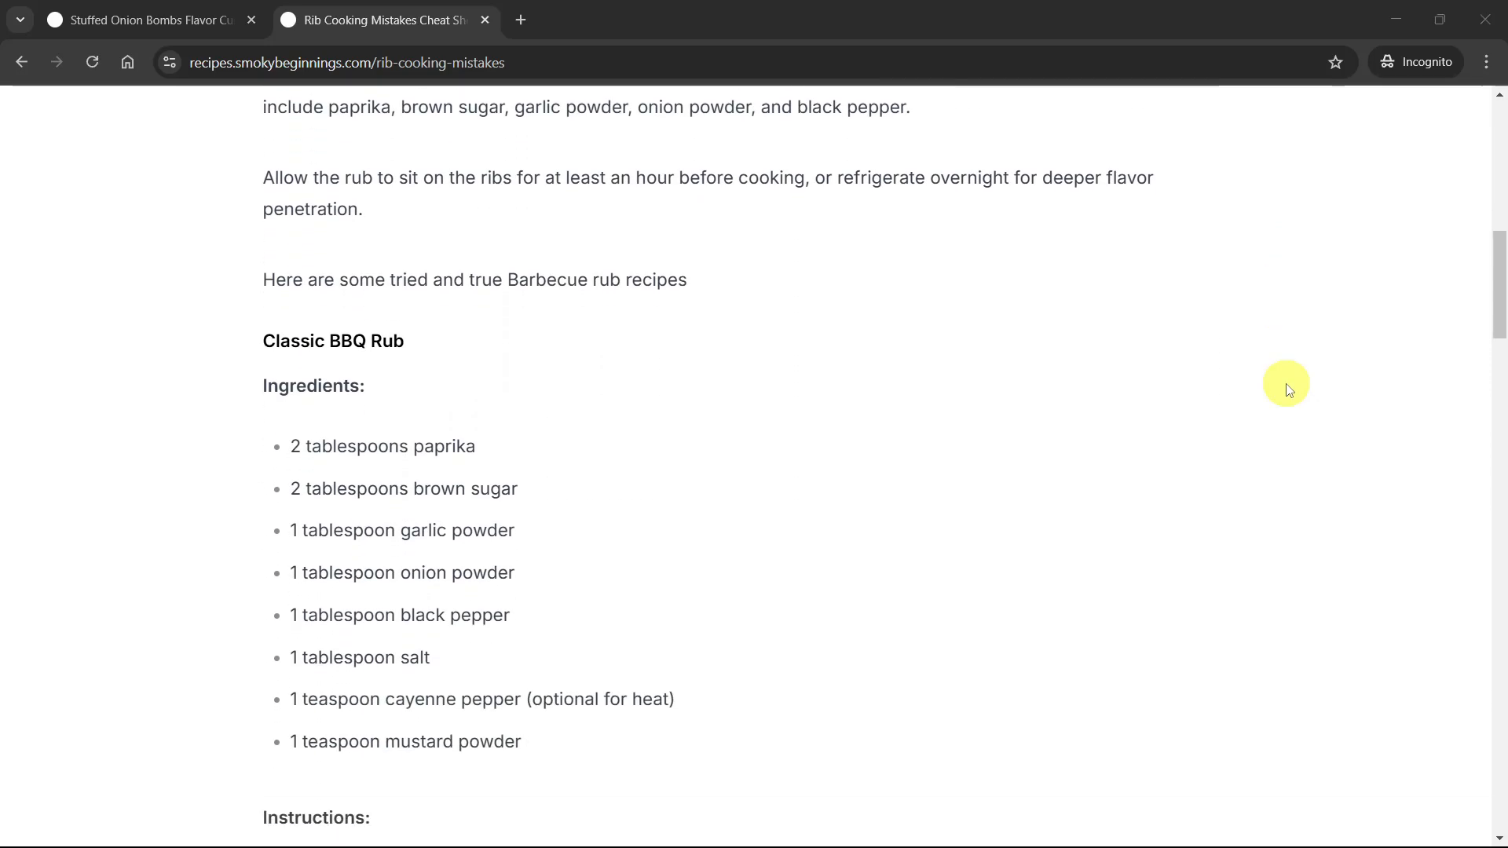
{"action": "scroll", "coordinate": [1288, 387], "scroll_direction": "down", "scroll_amount": 10}
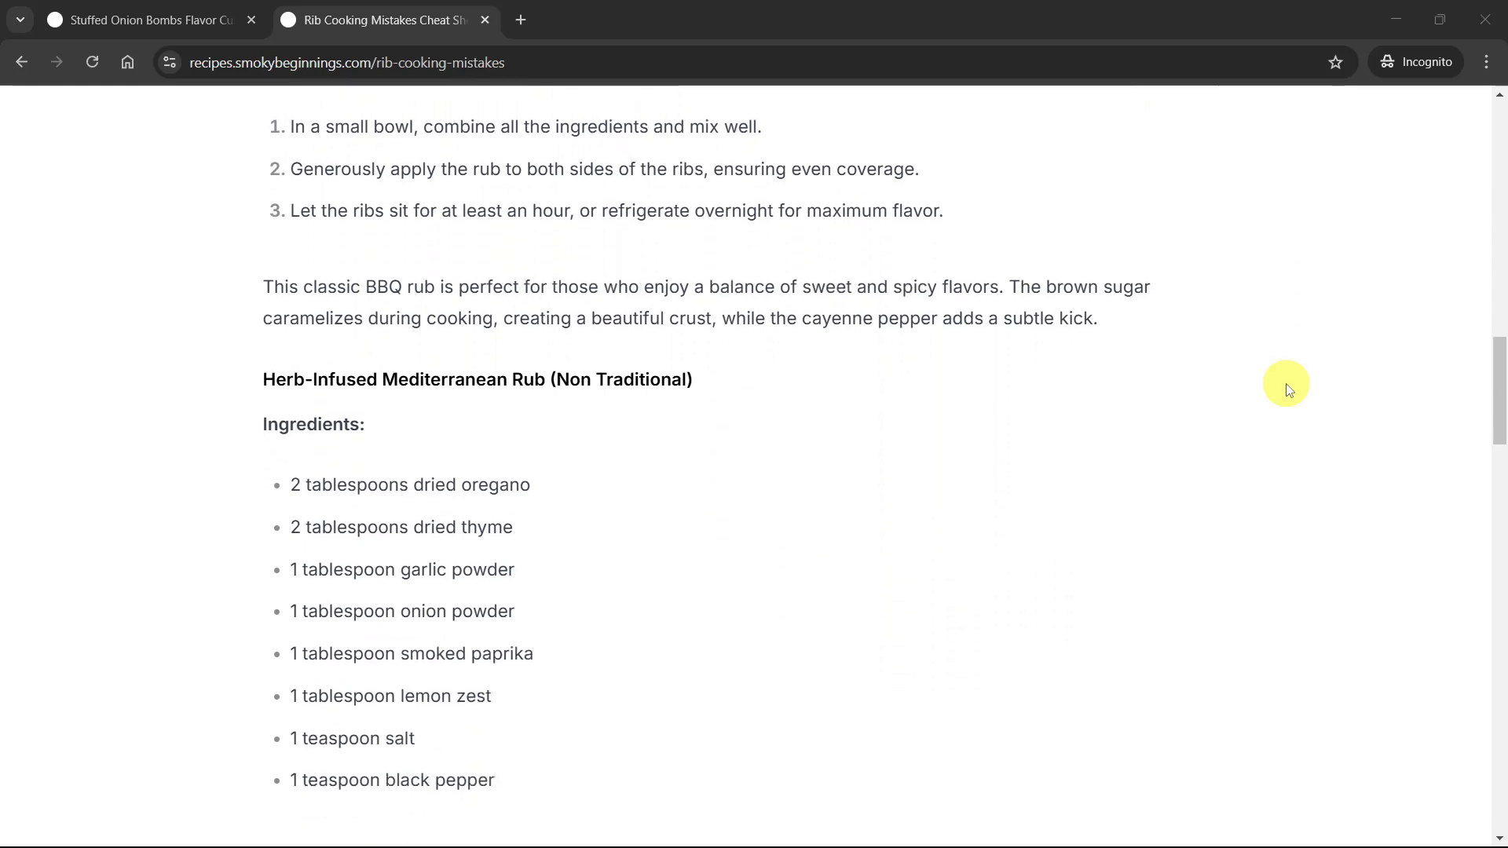
{"action": "scroll", "coordinate": [1288, 387], "scroll_direction": "down", "scroll_amount": 12}
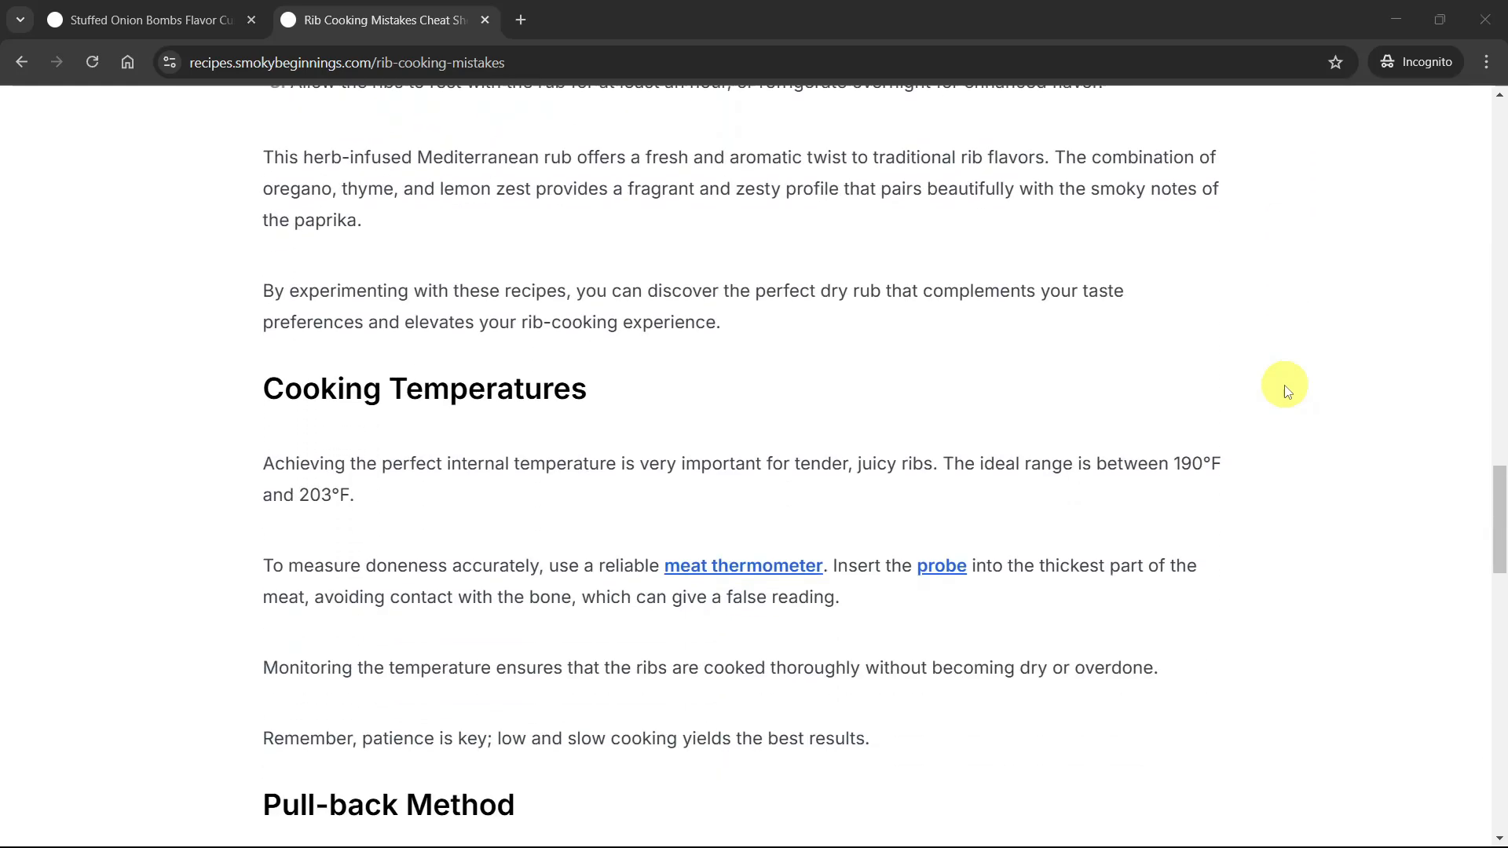
{"action": "scroll", "coordinate": [1286, 390], "scroll_direction": "down", "scroll_amount": 3}
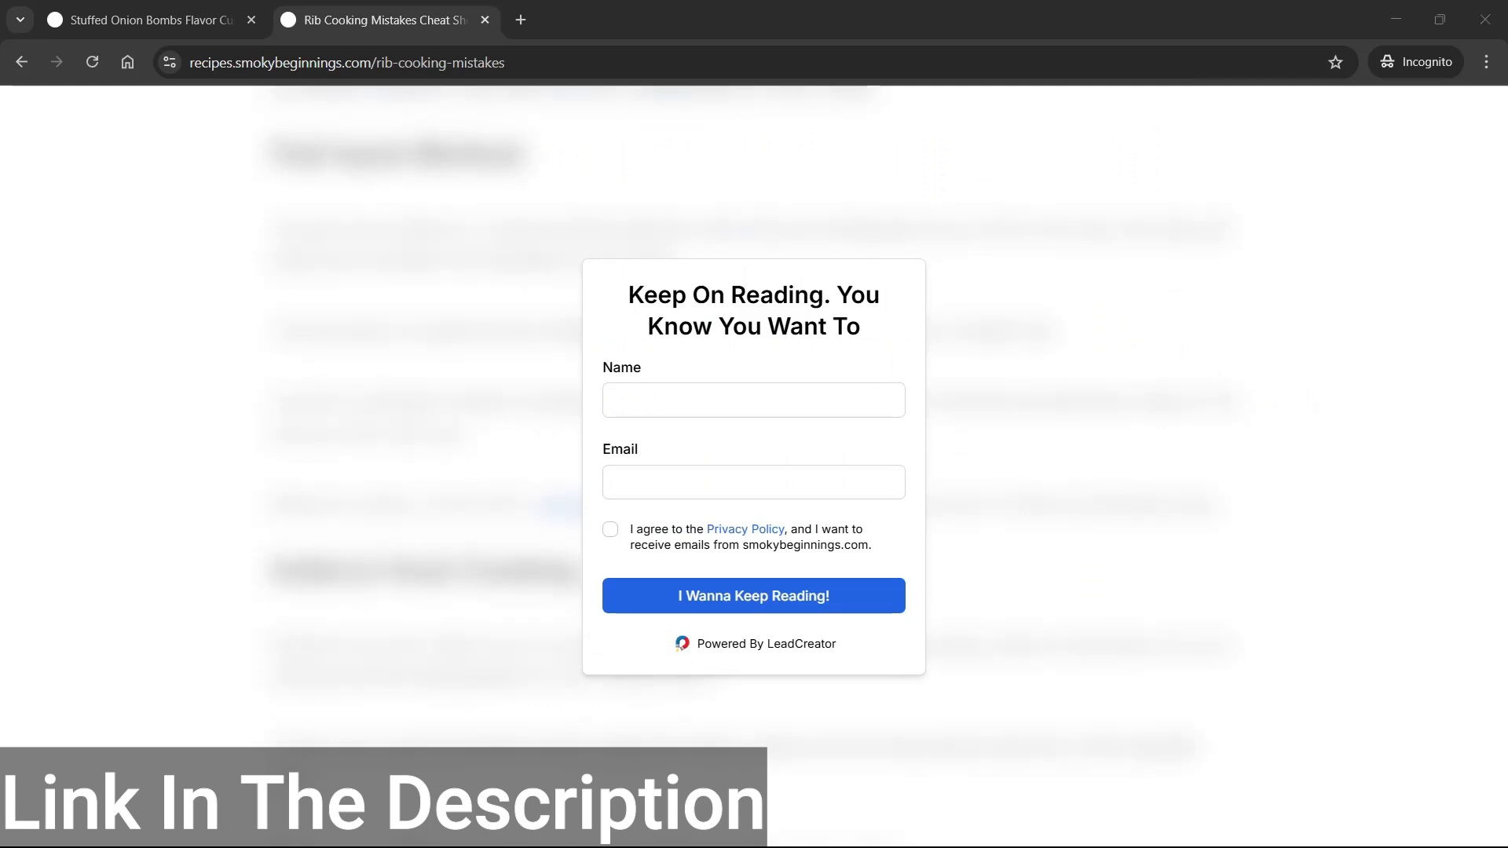
Step: Review the burger lead magnet's Scripts/Tracking settings for header scripts, closing body tag scripts and conversion events
{"action": "left_click", "coordinate": [202, 445]}
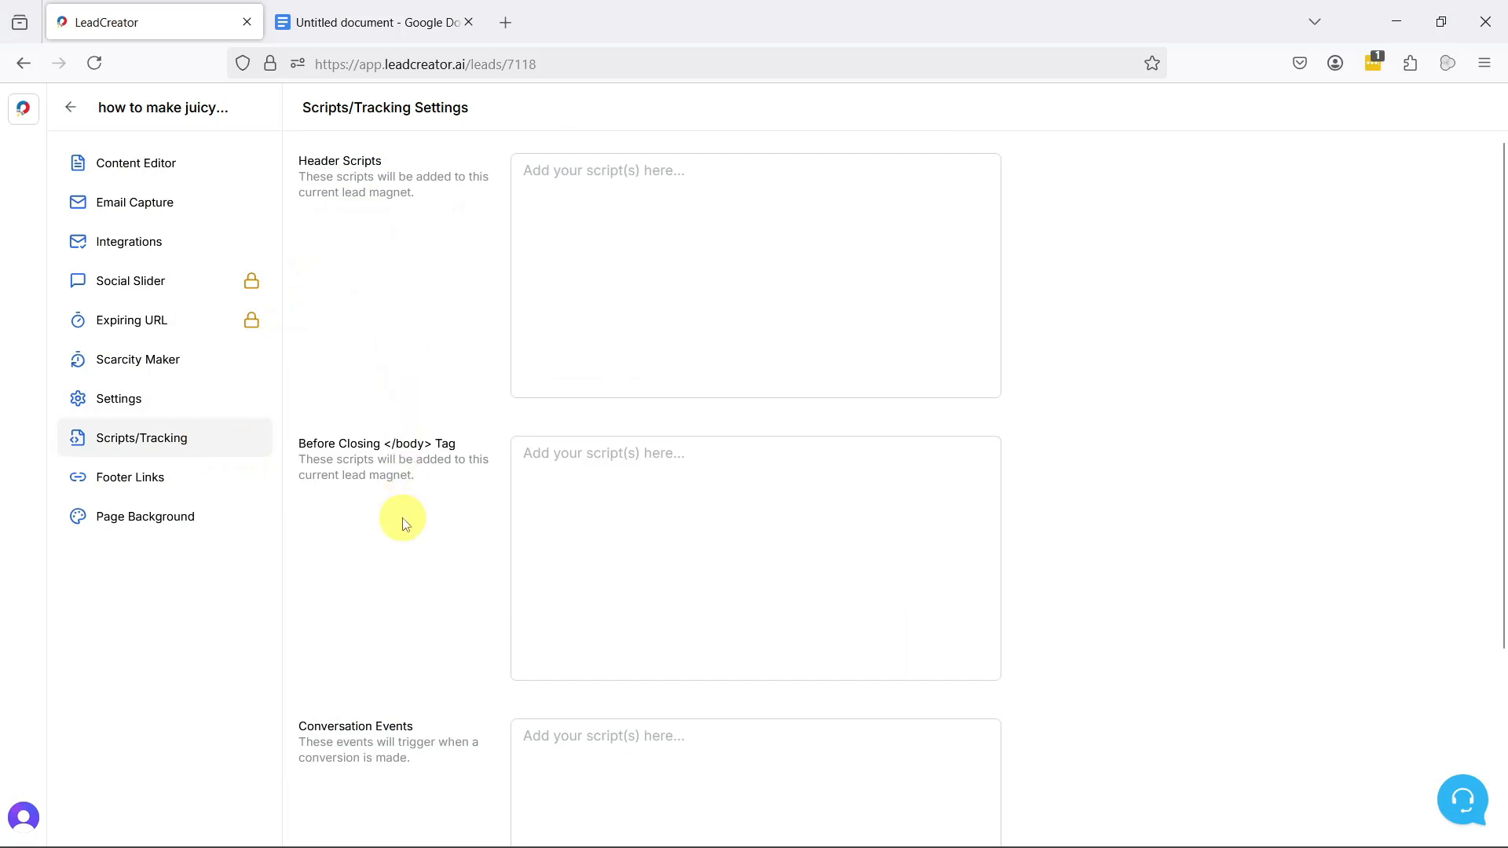
{"action": "scroll", "coordinate": [438, 670], "scroll_direction": "down", "scroll_amount": 3}
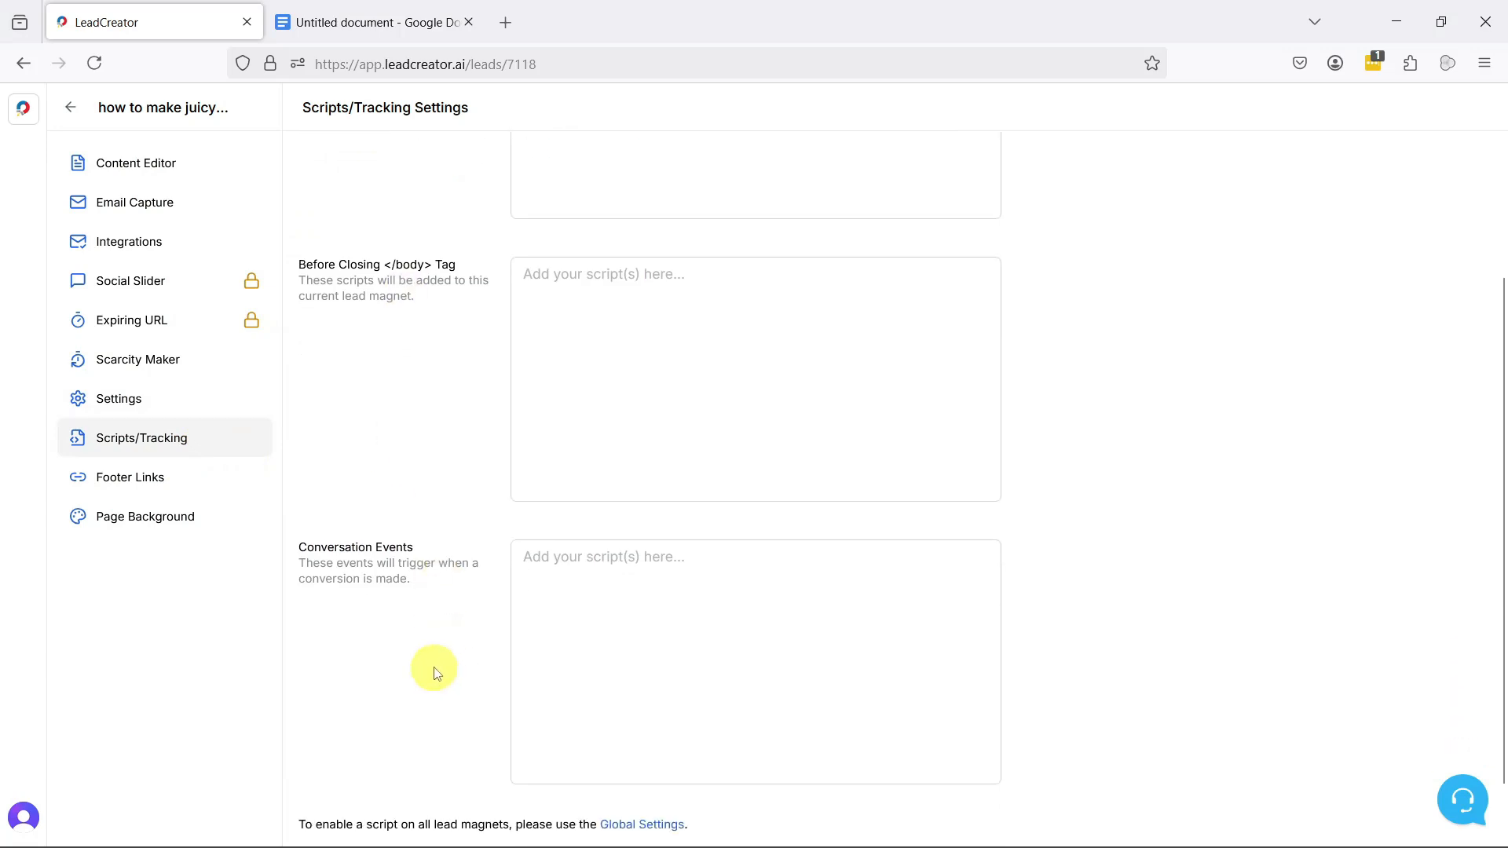